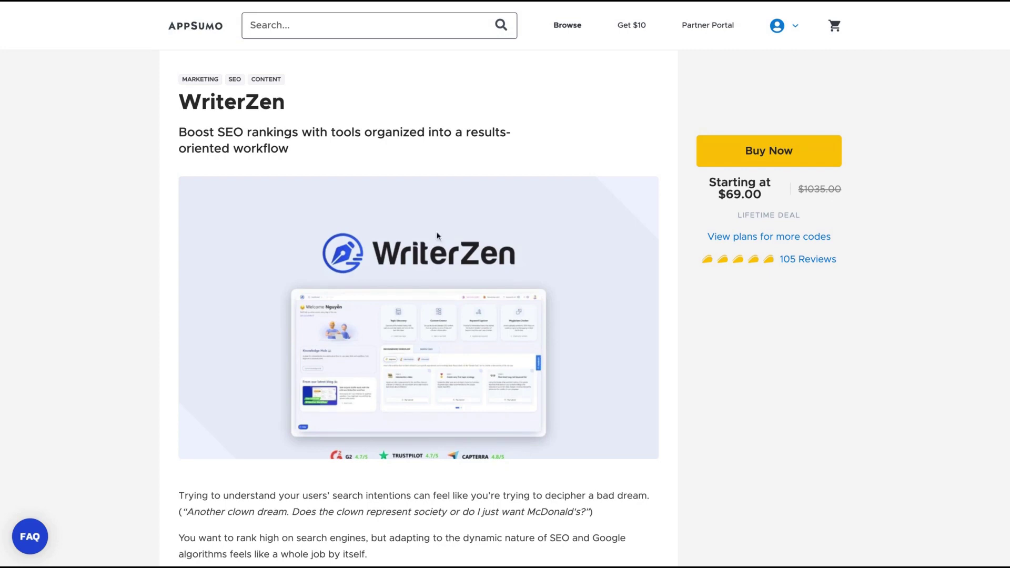
- Highlight the T1 plan reference and the Standard and Advanced tier text in the deal terms
scroll(327, 349, "down", 15)
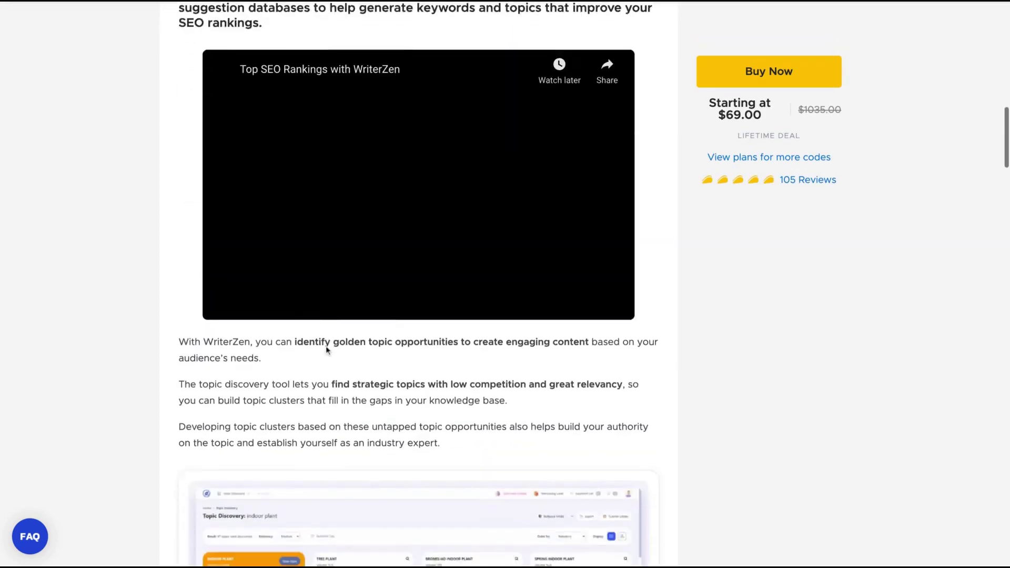
scroll(417, 284, "down", 15)
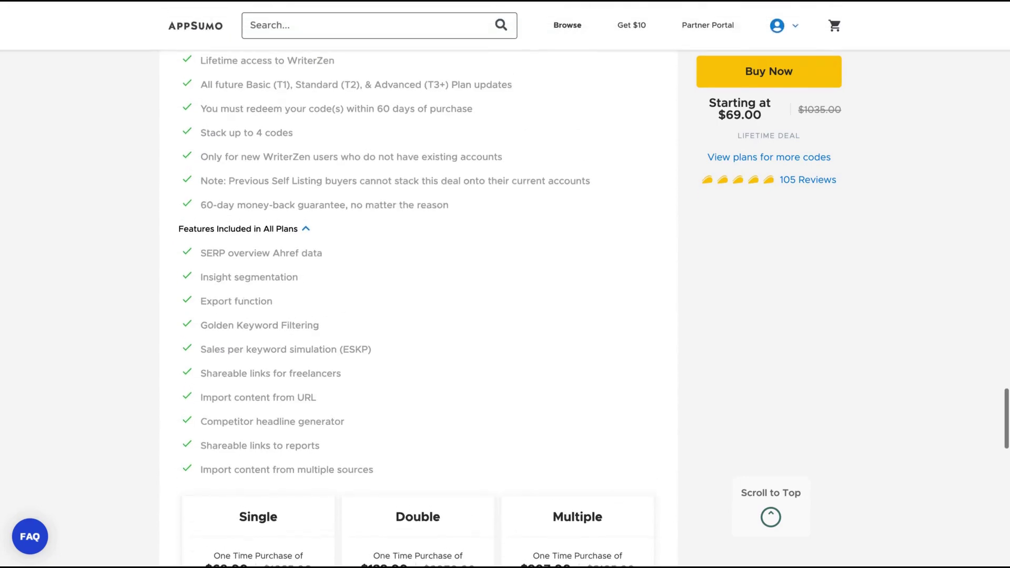
scroll(421, 284, "down", 8)
scroll(420, 284, "down", 1)
scroll(421, 284, "up", 3)
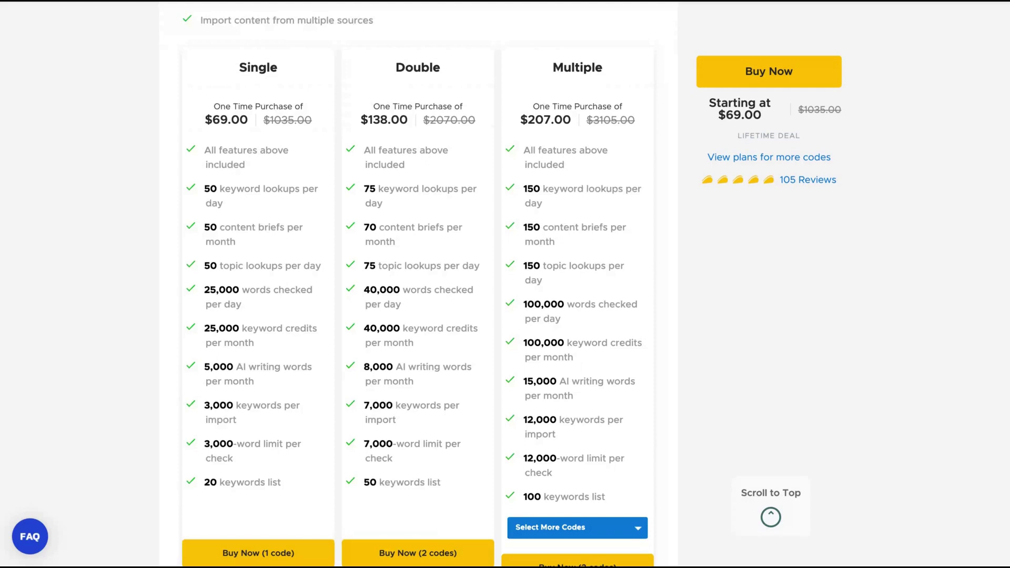
scroll(505, 284, "up", 5)
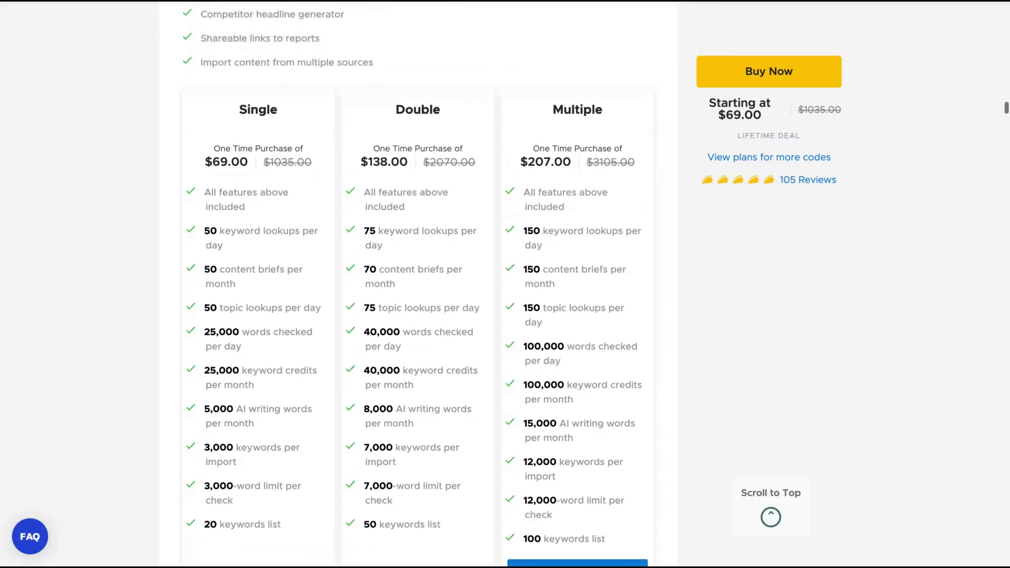
scroll(505, 284, "up", 8)
scroll(505, 284, "down", 3)
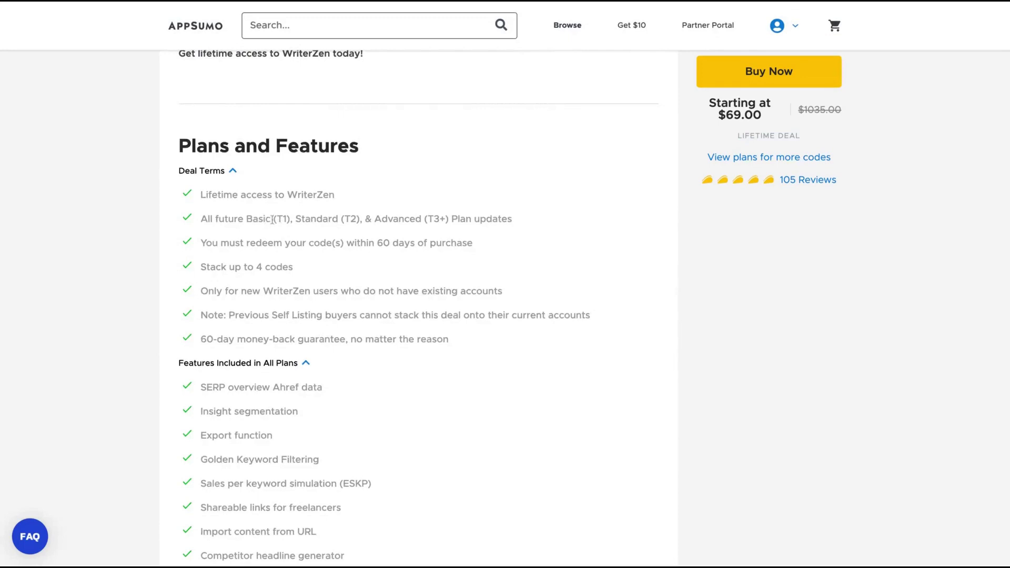
double_click(276, 218)
left_click_drag(276, 218, 429, 219)
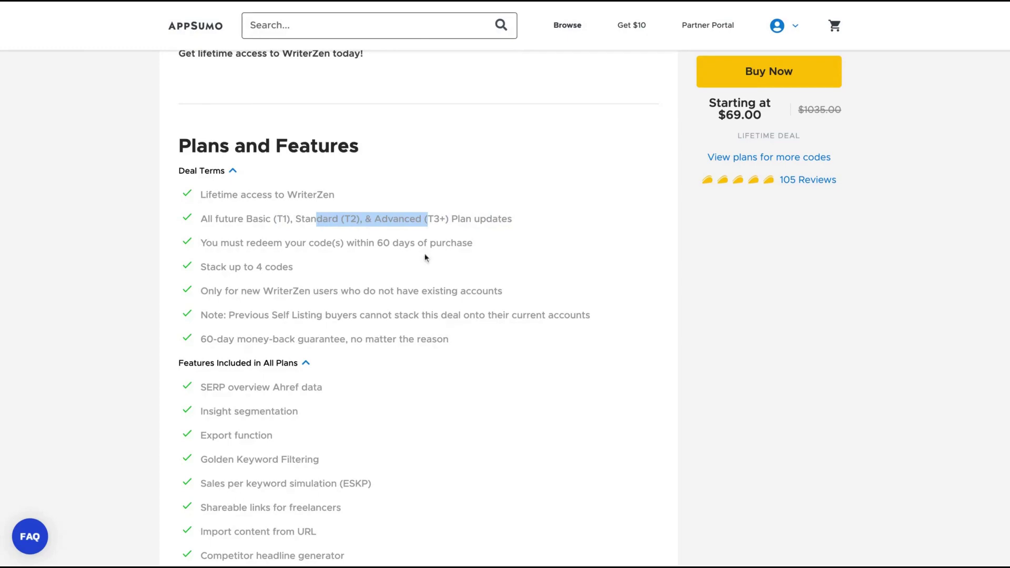
- Highlight the deal-term note about previous Self Listing buyers
scroll(425, 257, "down", 9)
scroll(425, 258, "up", 9)
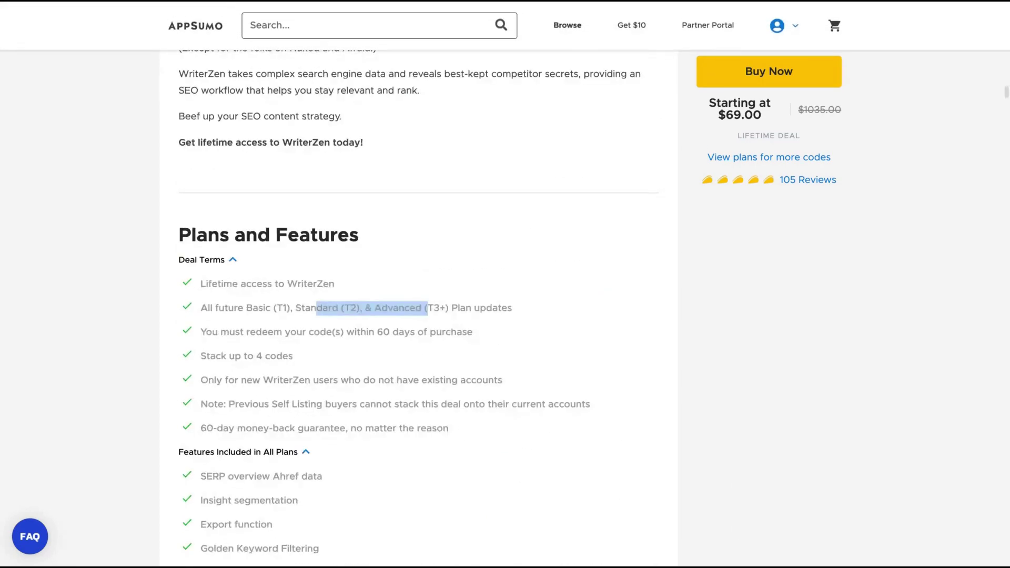
scroll(425, 257, "down", 1)
scroll(226, 294, "down", 1)
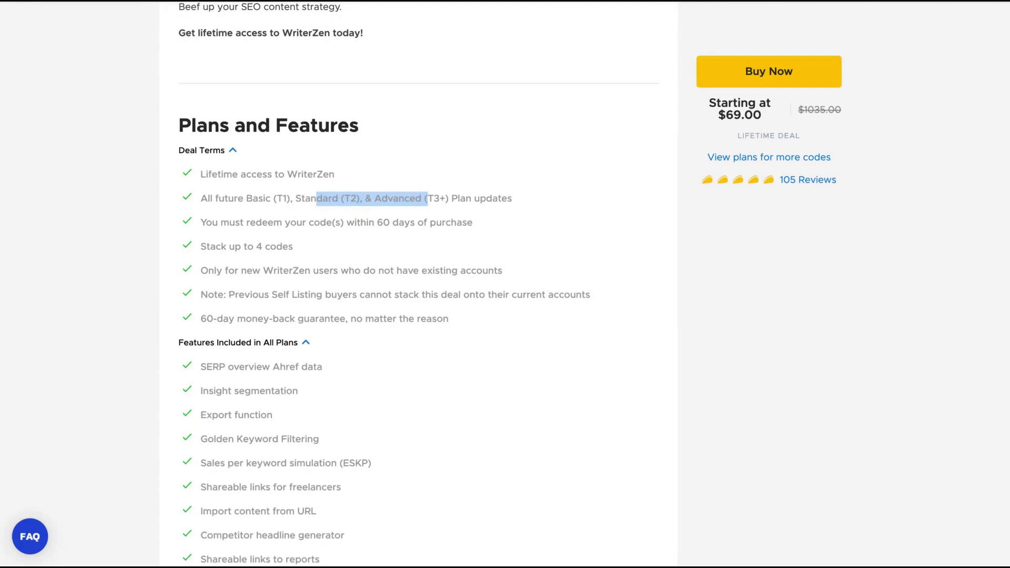
left_click_drag(229, 295, 582, 295)
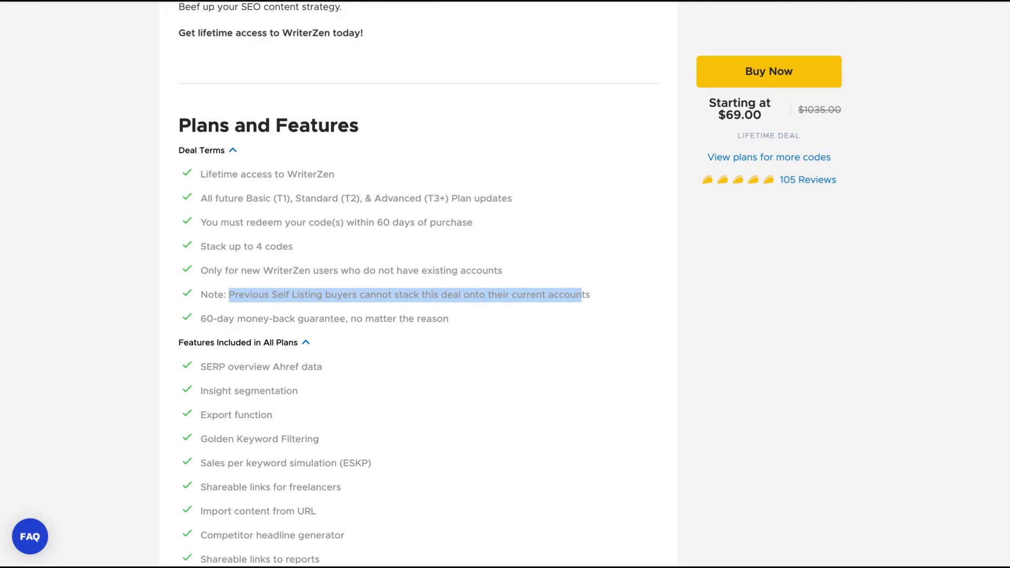
- Choose 4 codes on the Multiple plan card, bringing the price to $276.00
scroll(418, 284, "down", 15)
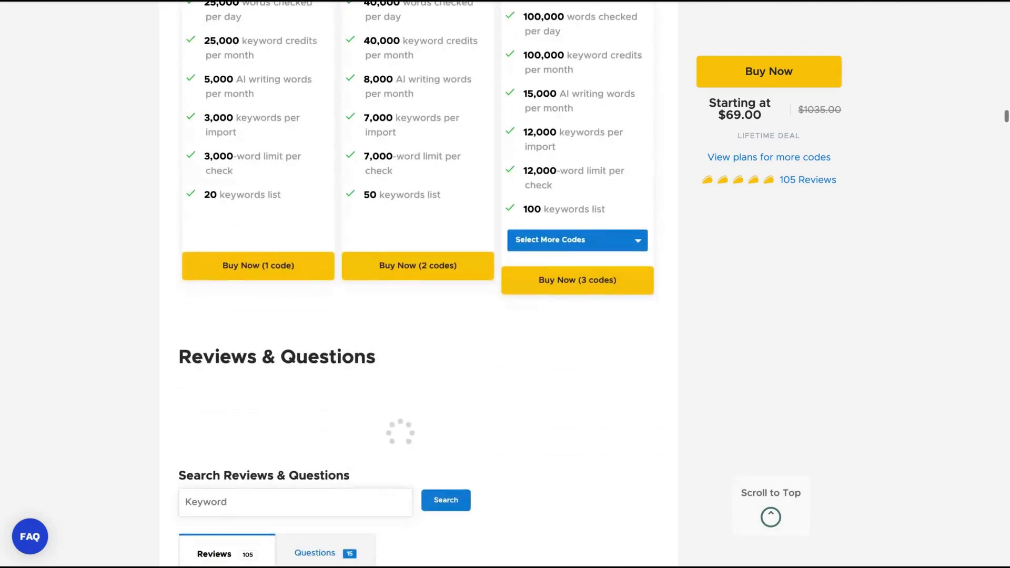
scroll(418, 284, "up", 5)
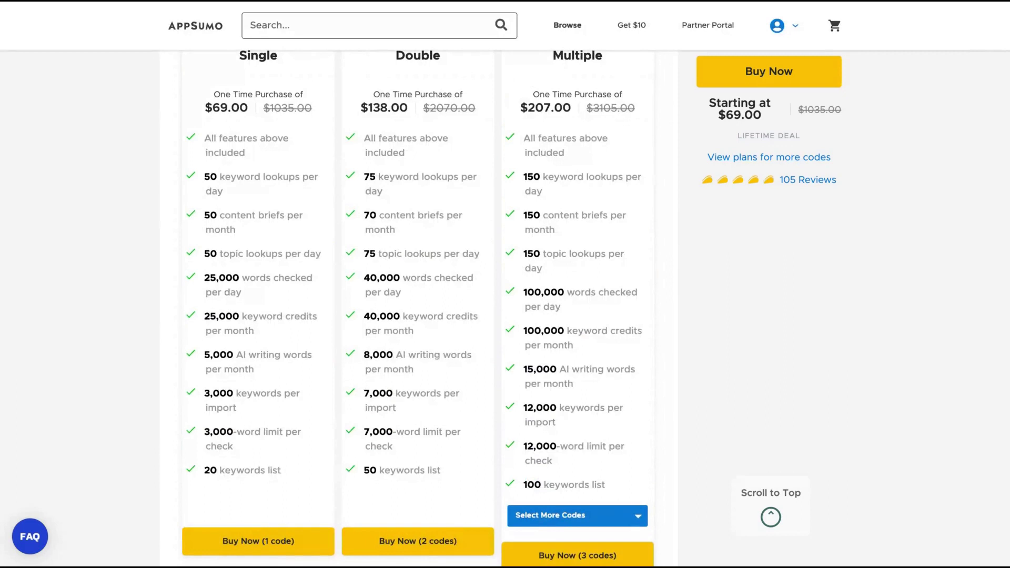
scroll(476, 185, "up", 1)
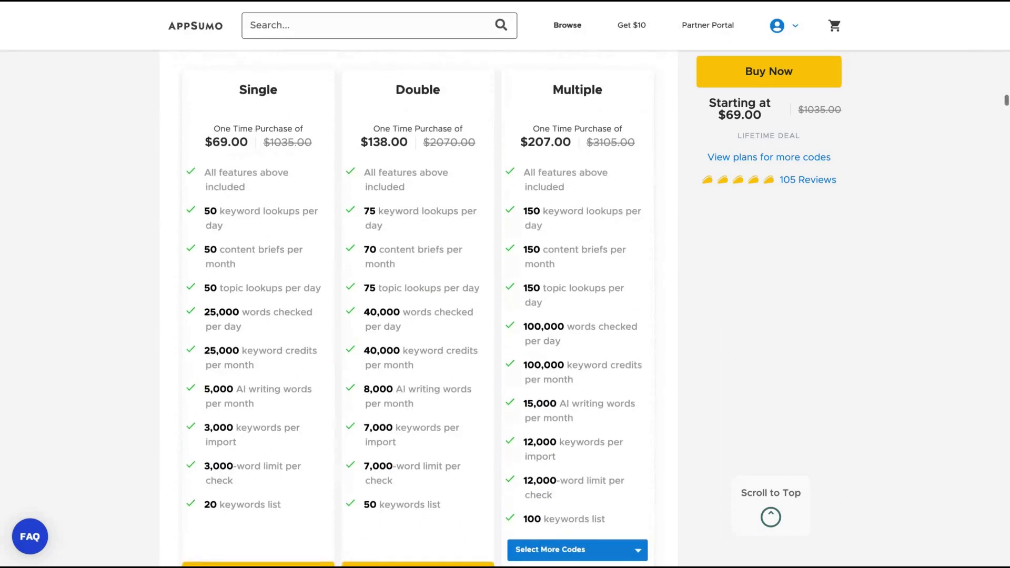
scroll(547, 471, "down", 1)
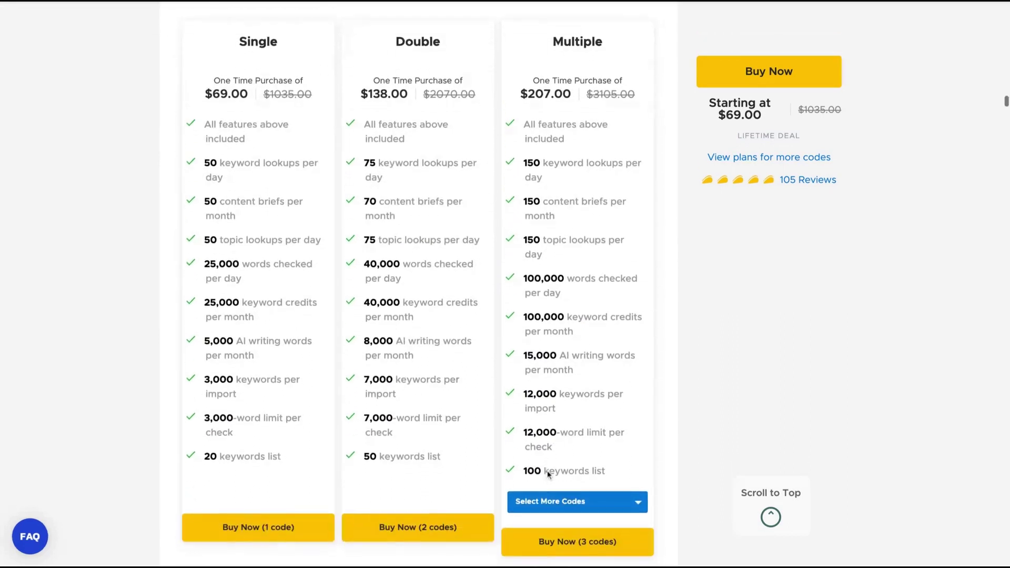
left_click(551, 501)
left_click(536, 542)
scroll(605, 263, "up", 1)
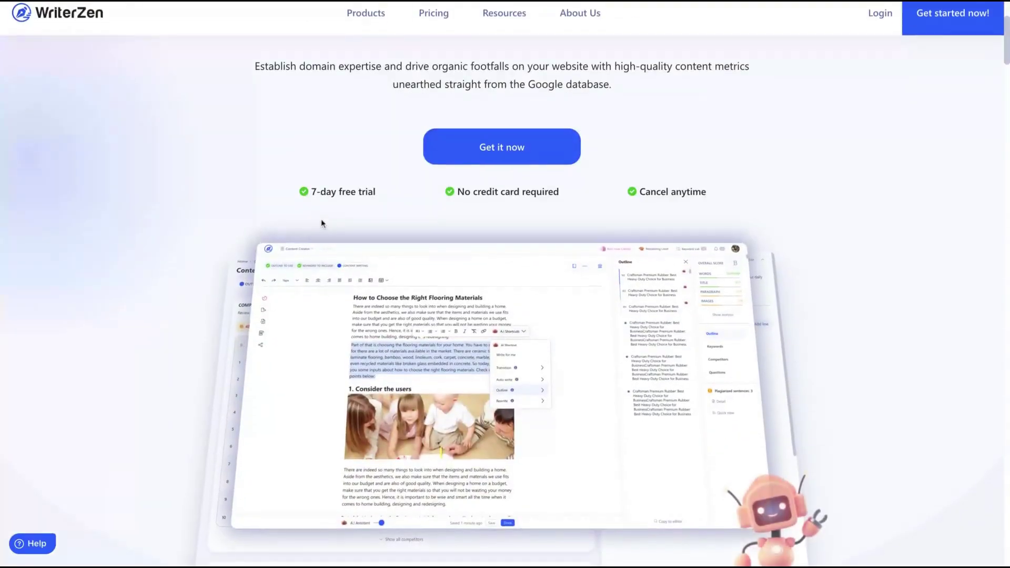
- Skim the WriterZen homepage, then go to the dashboard with Topic Discovery and Content Creator
scroll(321, 218, "down", 10)
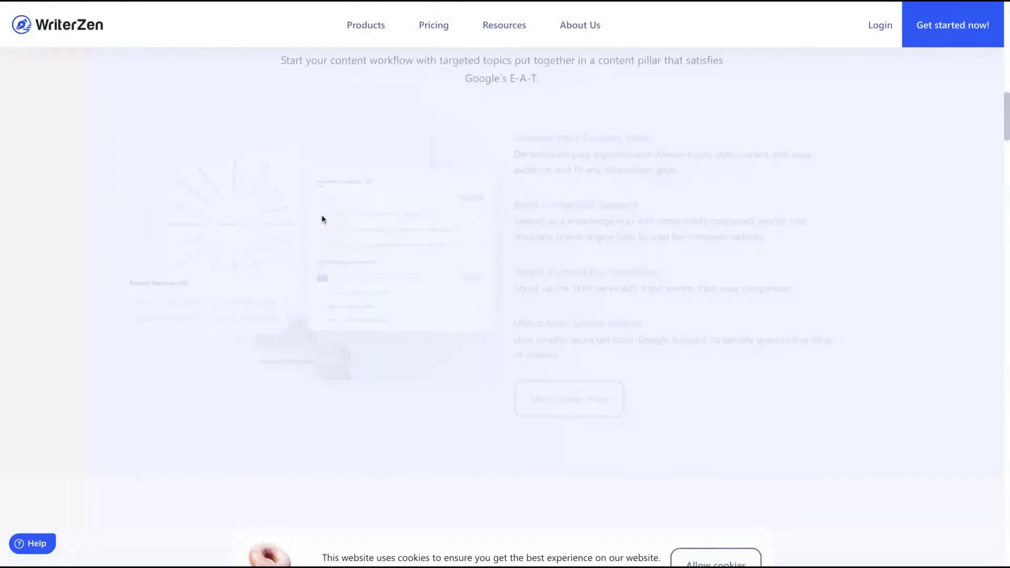
scroll(321, 215, "down", 15)
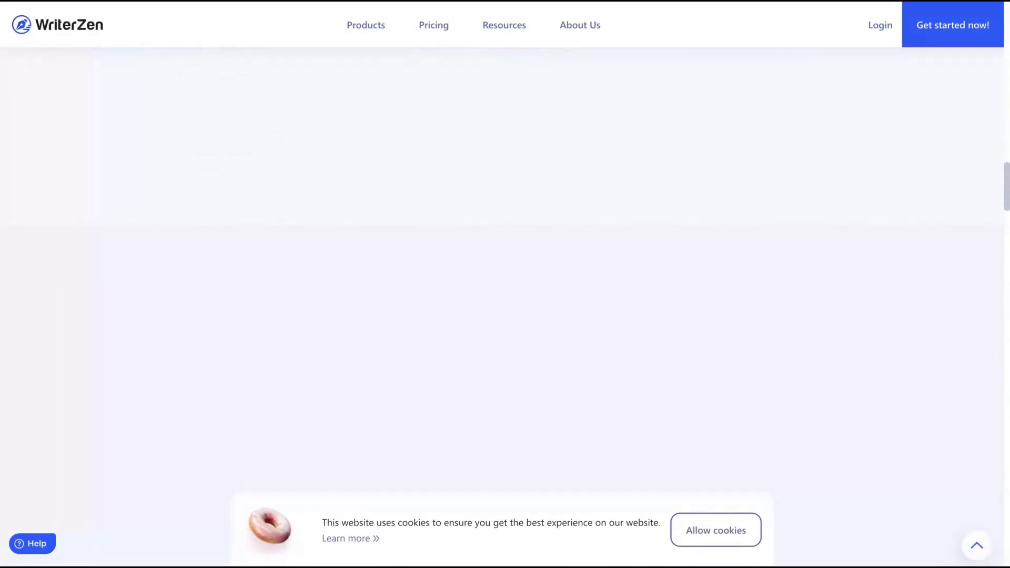
scroll(713, 128, "up", 20)
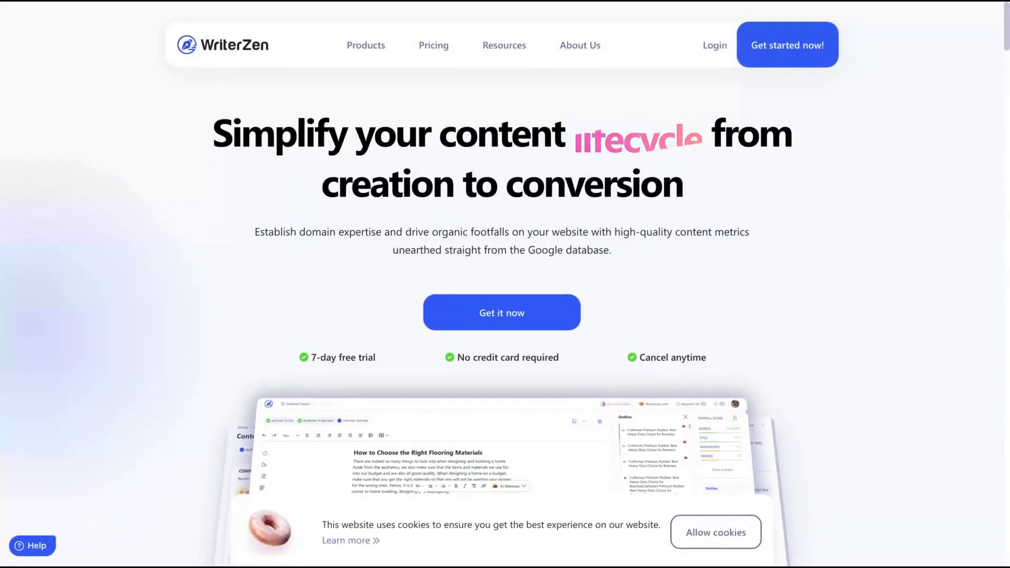
left_click(713, 44)
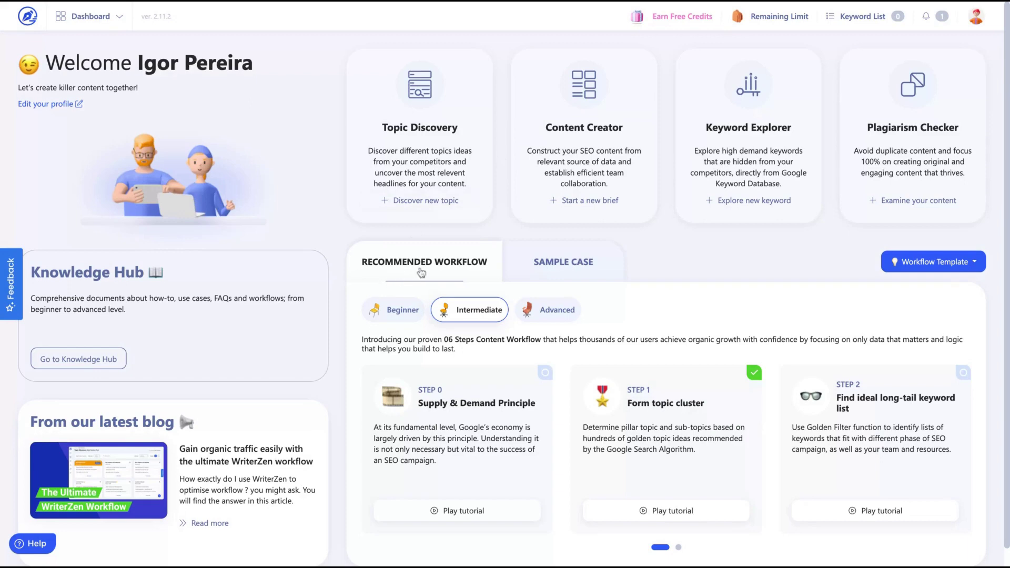
- Show the Sample Case examples: Nutrition plan, Inflammatory Diet Plan and Diabetic Diet Plan
left_click(585, 278)
scroll(584, 278, "down", 1)
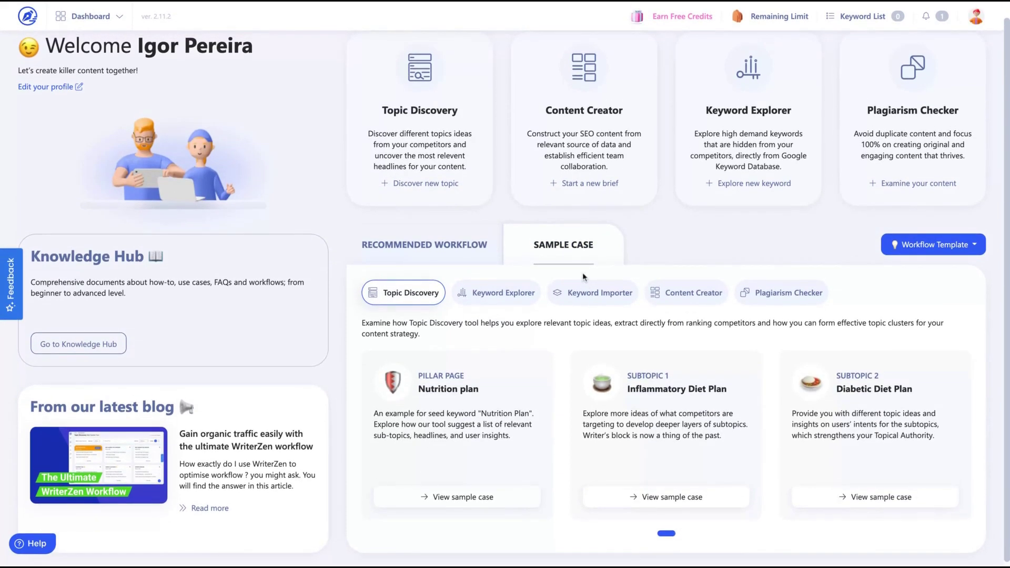
left_click(975, 246)
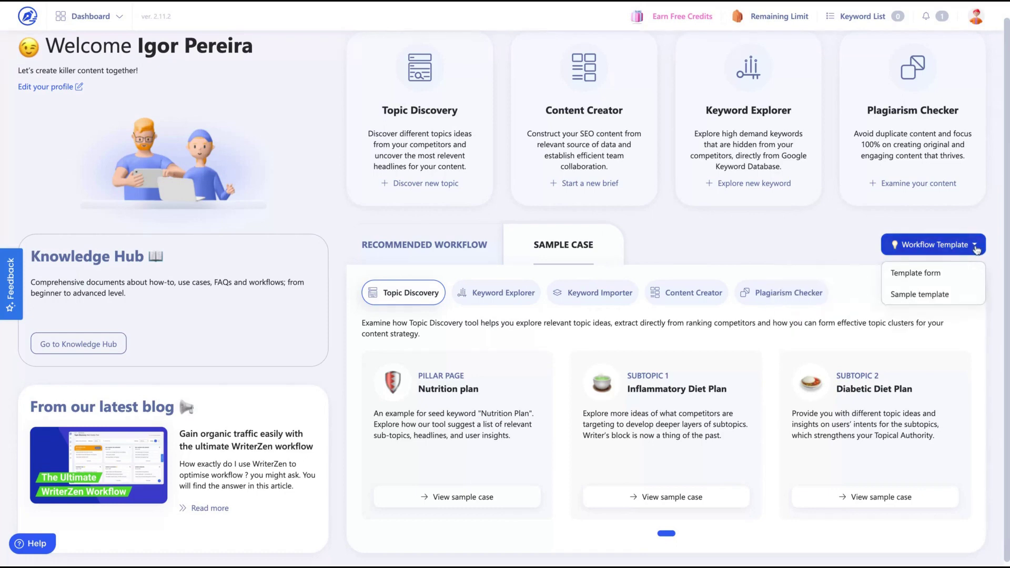
left_click(809, 234)
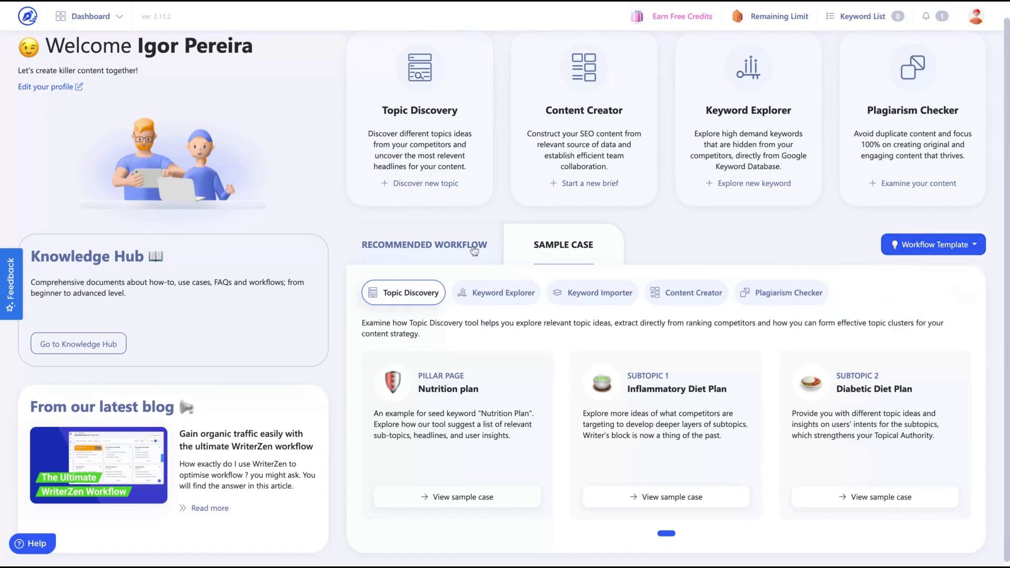
left_click(474, 250)
left_click(533, 258)
scroll(504, 284, "up", 2)
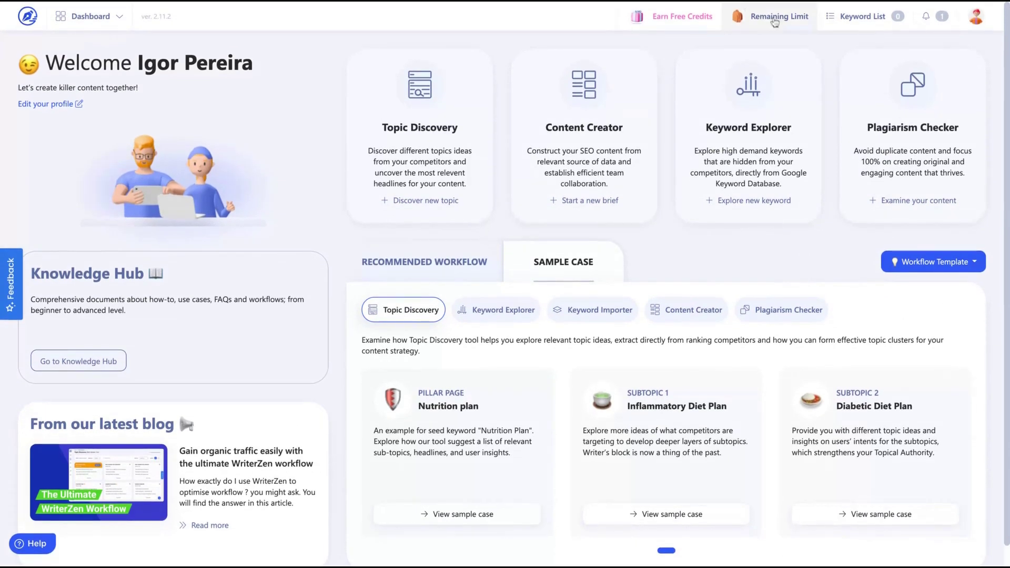
- Check the Remaining Limit credits, then show the Intermediate 06 Steps Content Workflow
left_click(775, 21)
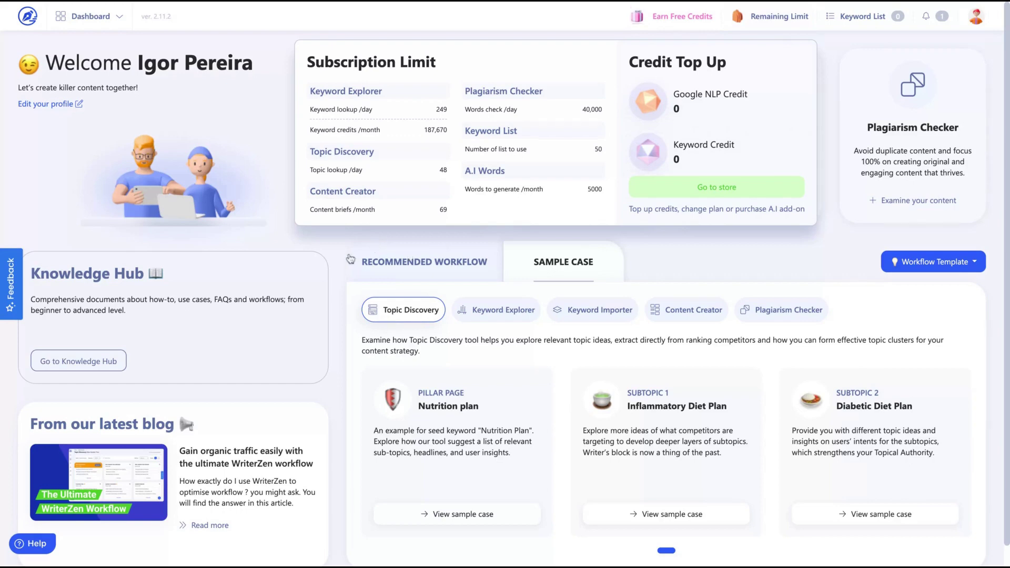
left_click(351, 258)
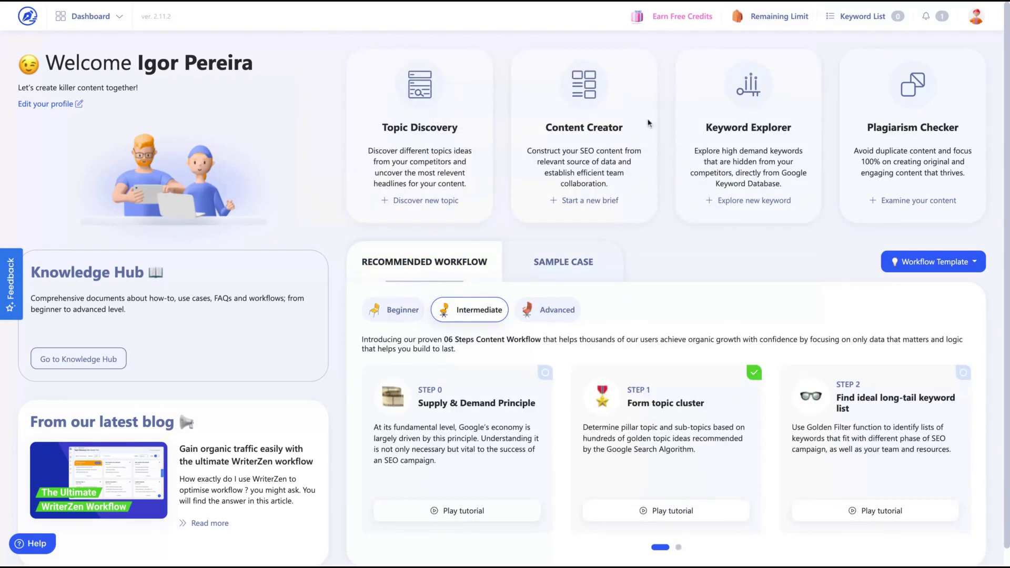
scroll(390, 225, "down", 1)
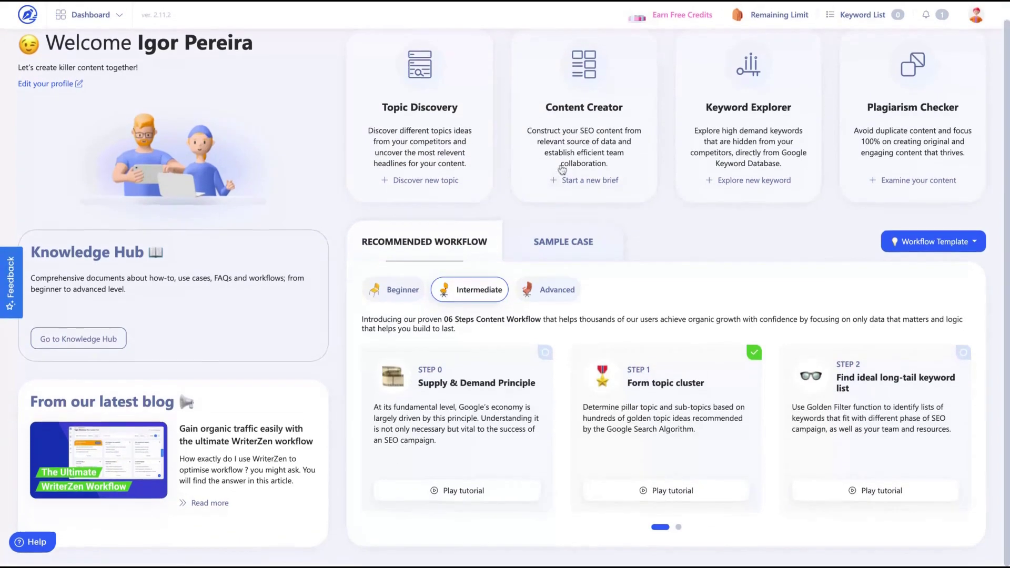
scroll(389, 225, "up", 1)
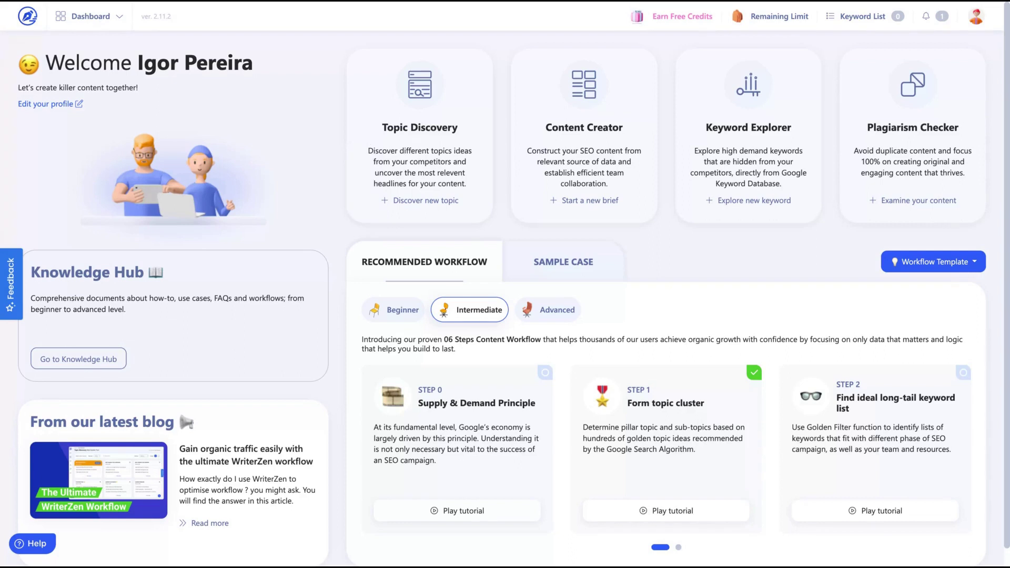
left_click(424, 204)
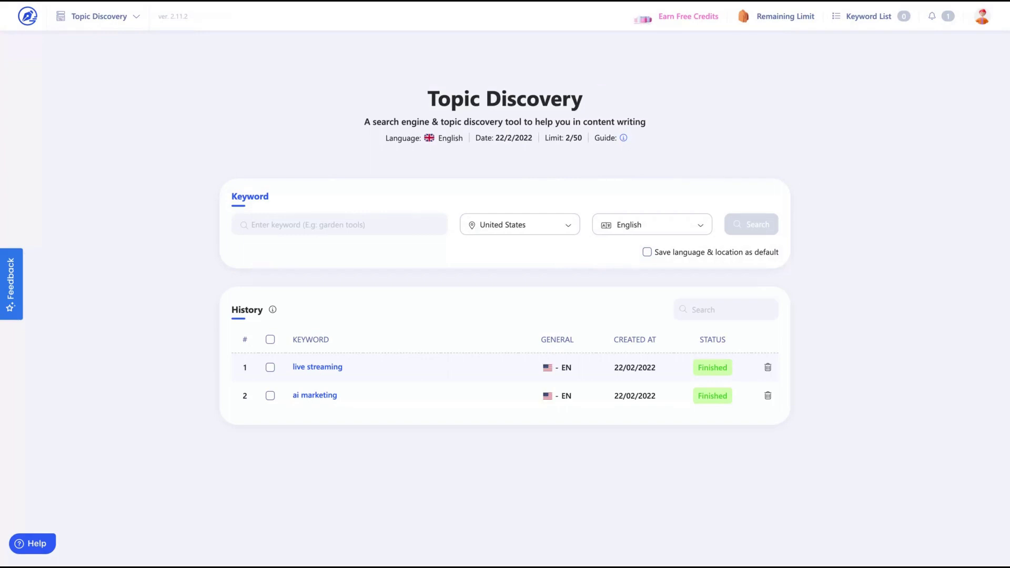
left_click(496, 228)
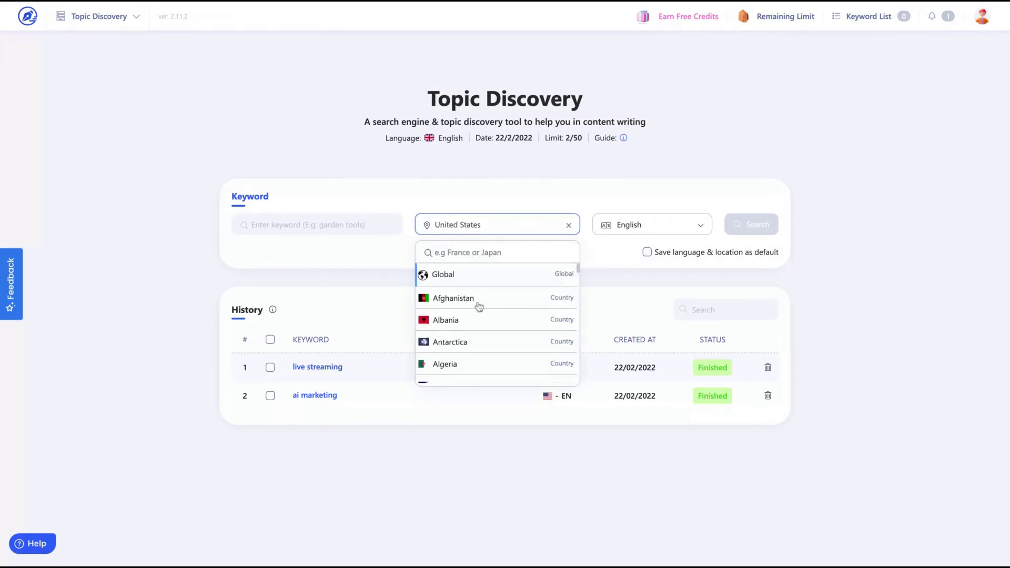
scroll(488, 356, "down", 8)
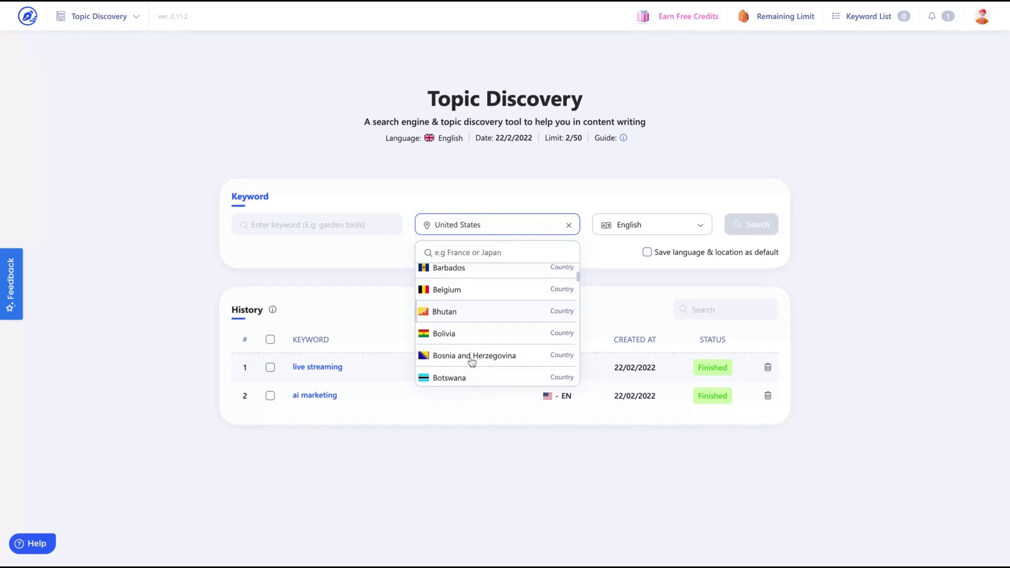
left_click(727, 107)
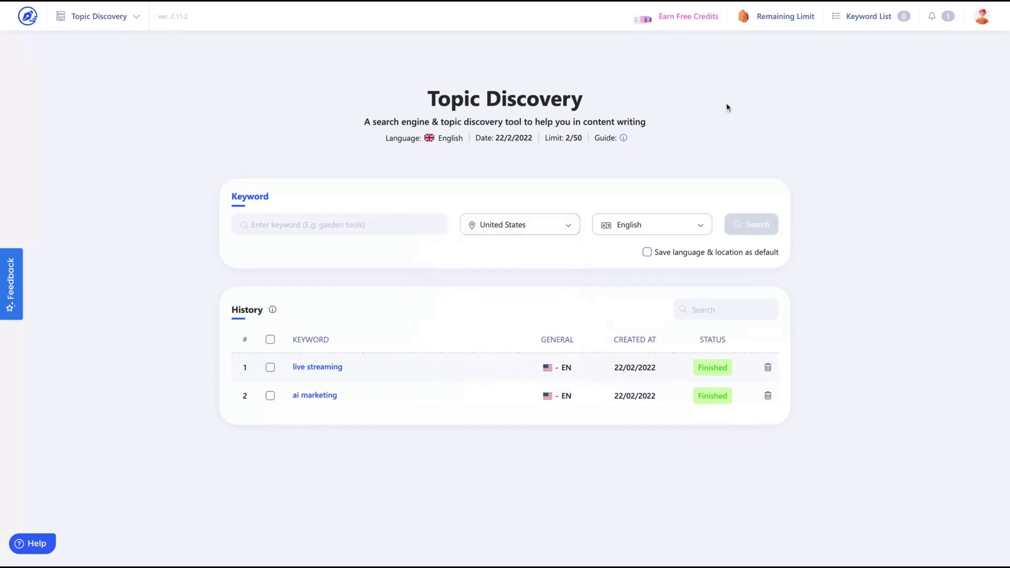
left_click(701, 223)
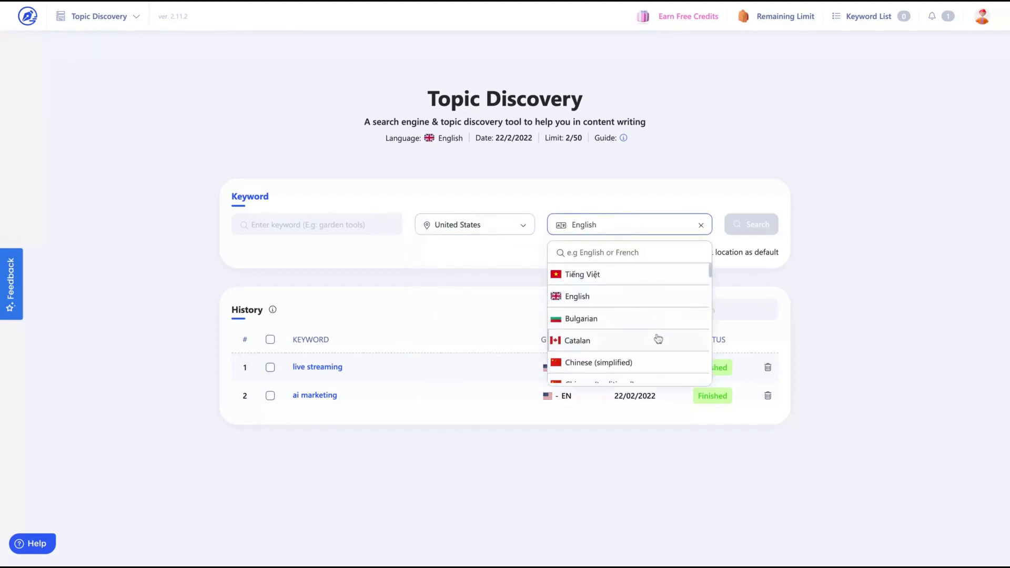
scroll(664, 323, "down", 5)
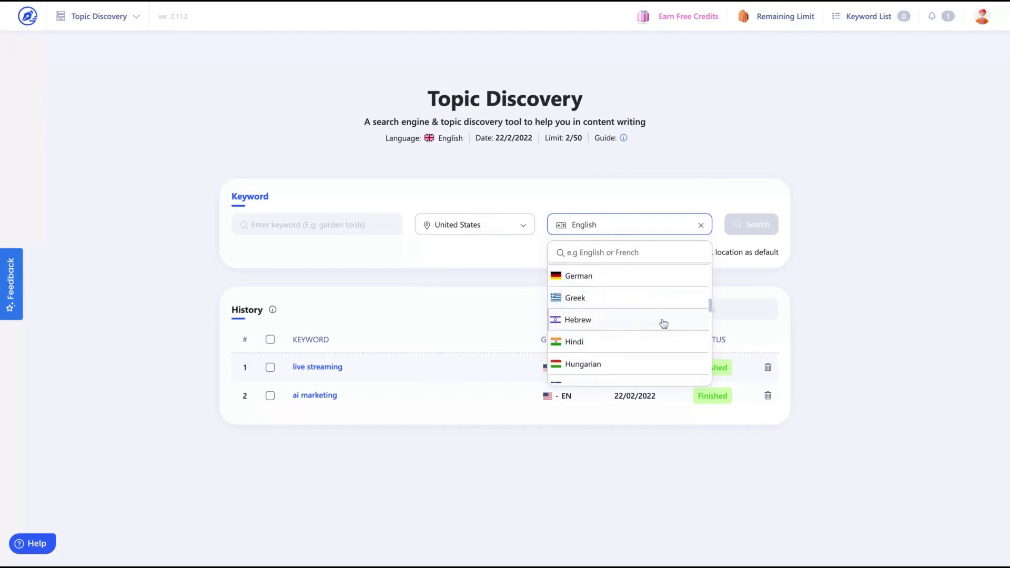
scroll(662, 323, "down", 5)
scroll(630, 316, "up", 3)
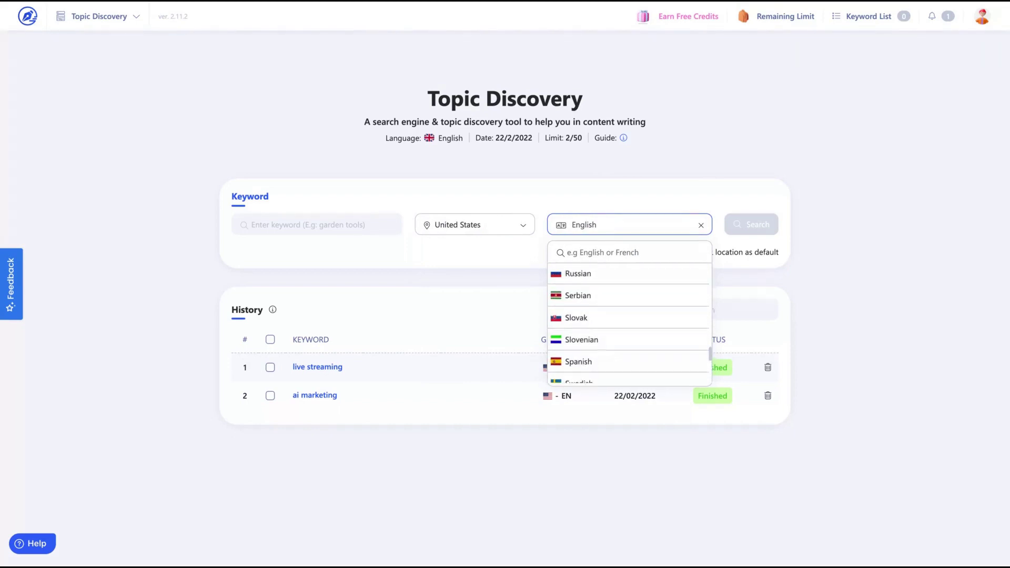
left_click(695, 115)
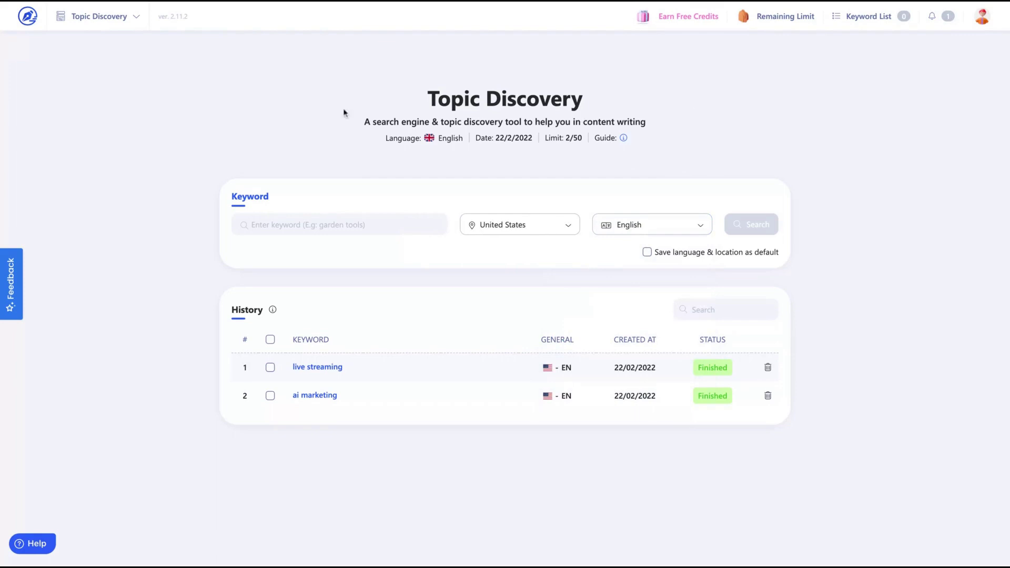
left_click(305, 226)
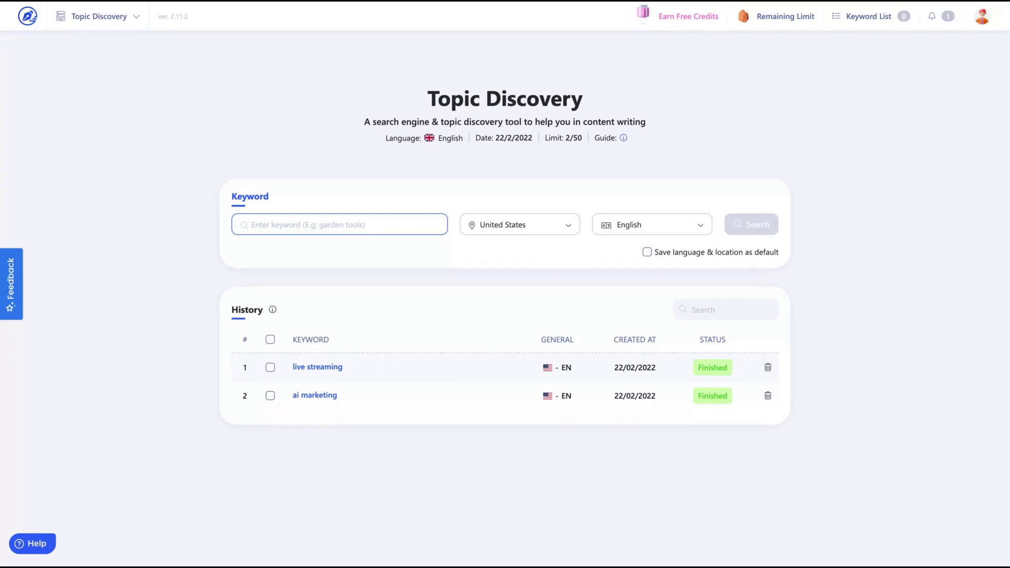
- Search Topic Discovery for 'digital marketing trends in 2022'
type("digita")
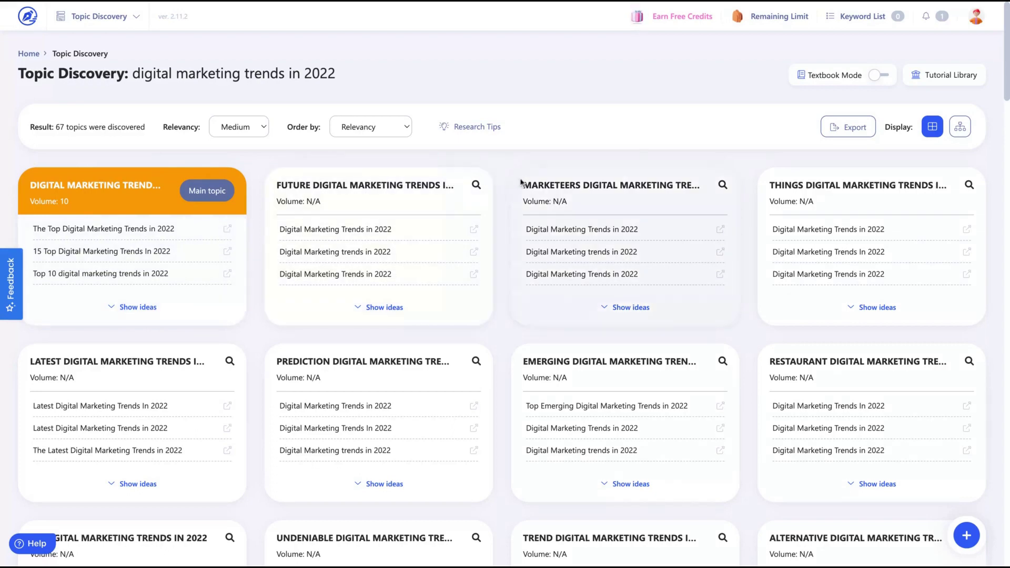
- Change the Order by setting from Relevancy to Search Volume
scroll(551, 214, "down", 7)
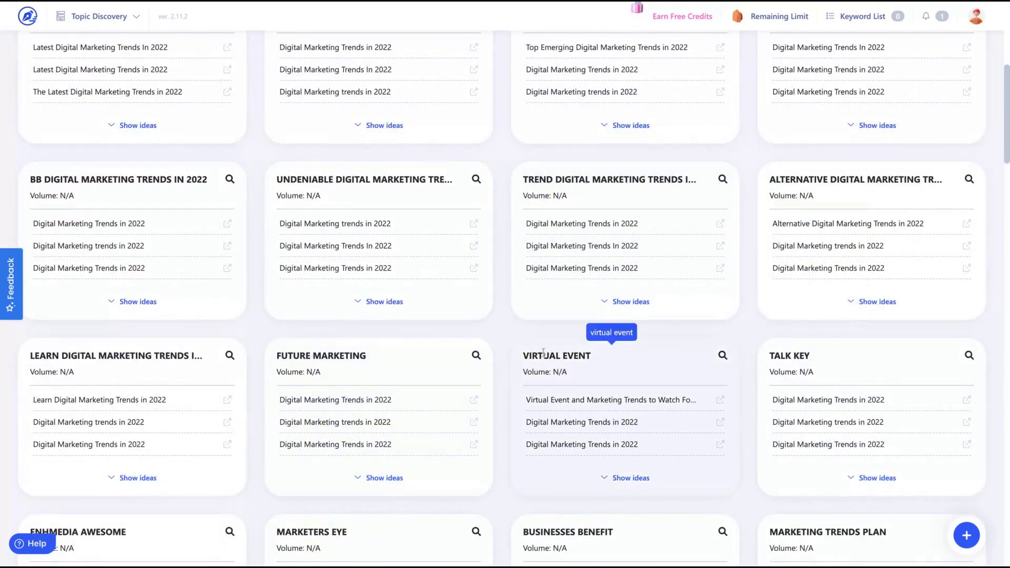
scroll(543, 352, "up", 7)
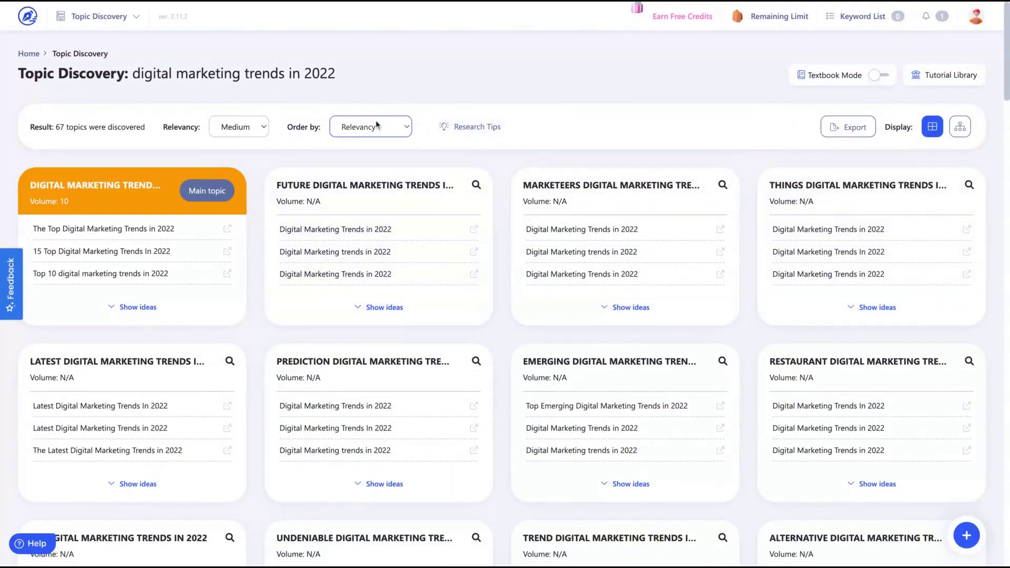
left_click(371, 135)
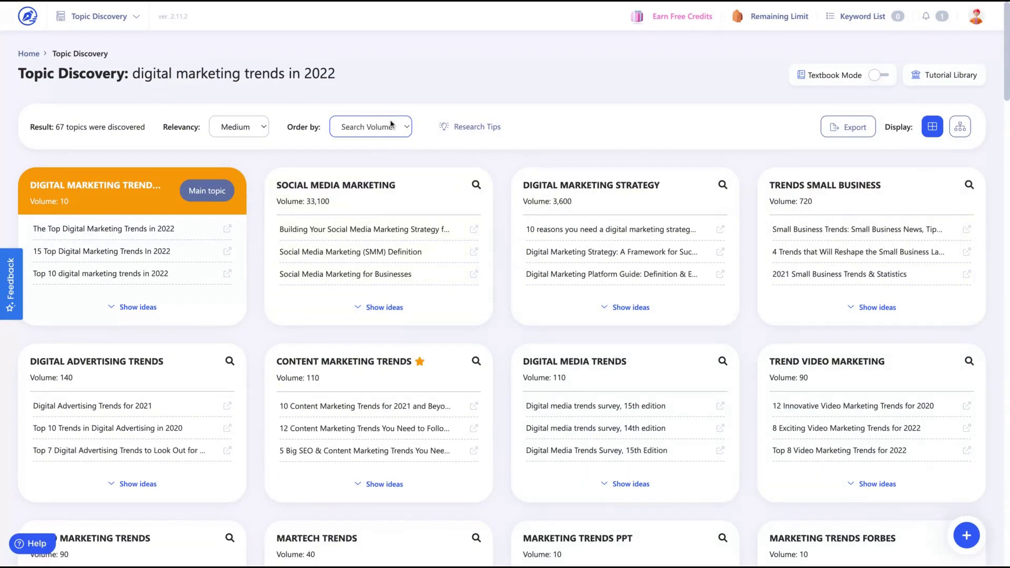
left_click(392, 125)
left_click(376, 146)
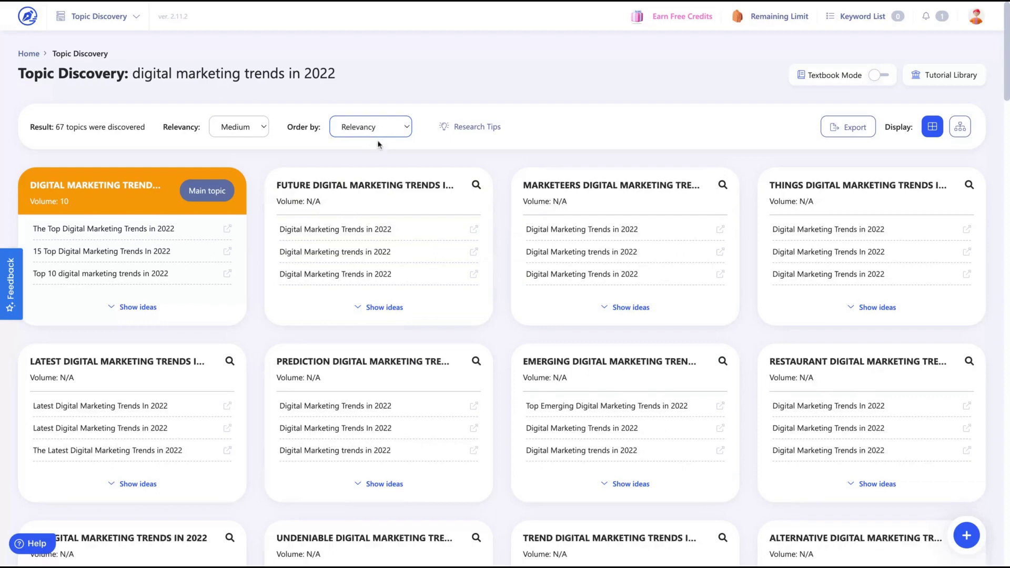
left_click(380, 133)
left_click(374, 138)
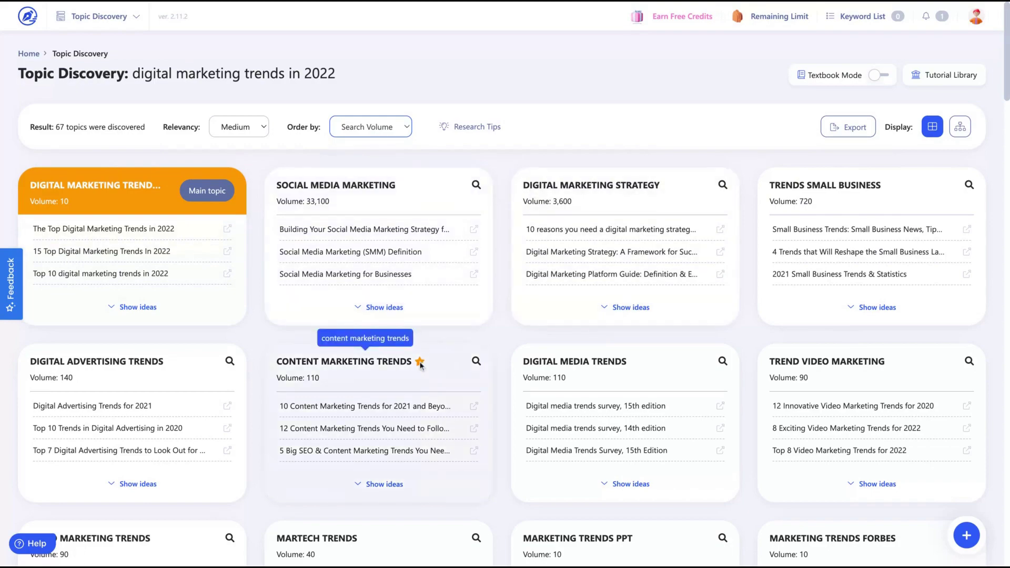
- Scroll through the 67 sorted topics, led by Social Media Marketing at 33,100
scroll(682, 271, "down", 5)
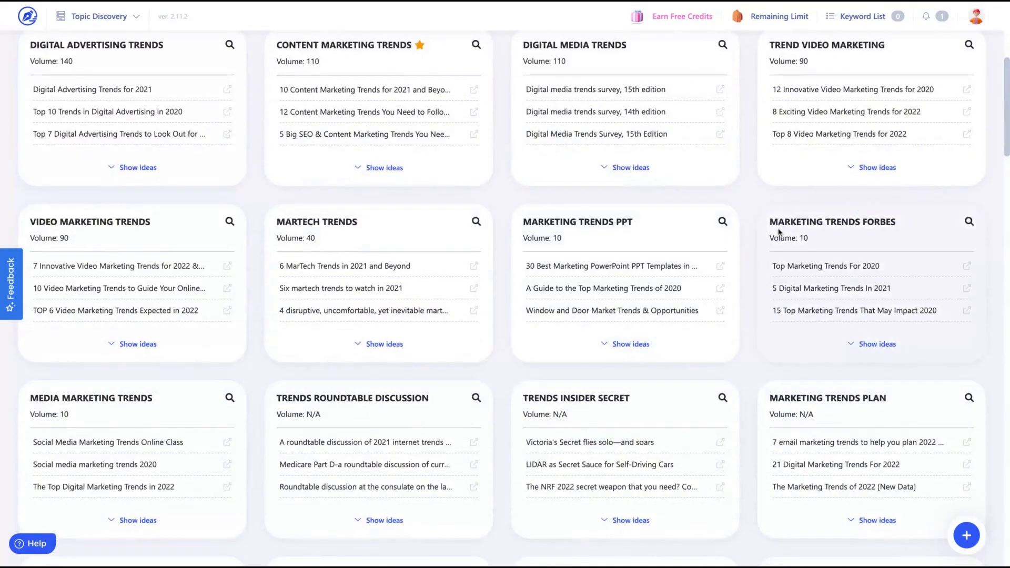
scroll(778, 228, "up", 5)
scroll(778, 228, "down", 2)
scroll(780, 230, "down", 1)
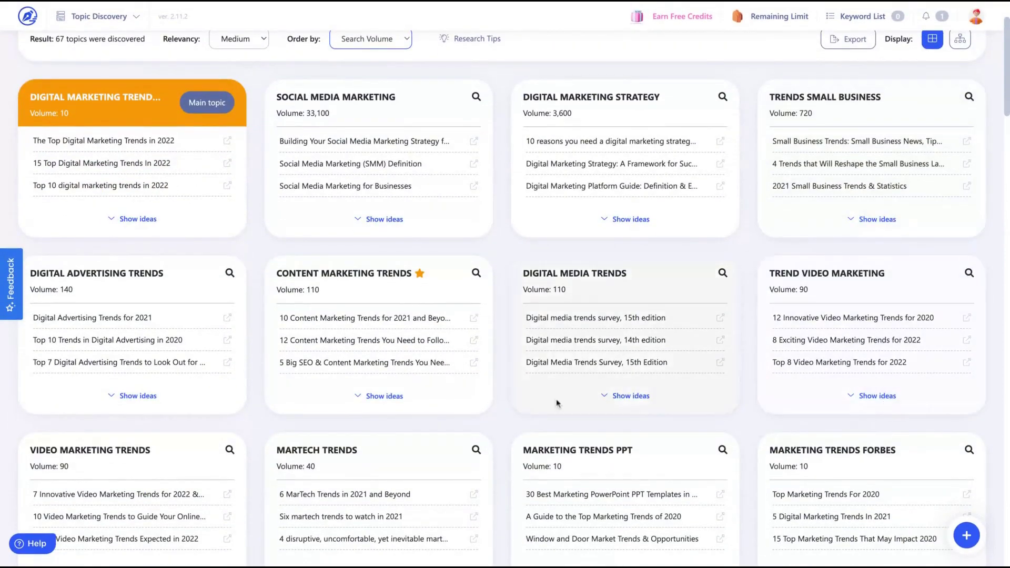
scroll(556, 399, "up", 2)
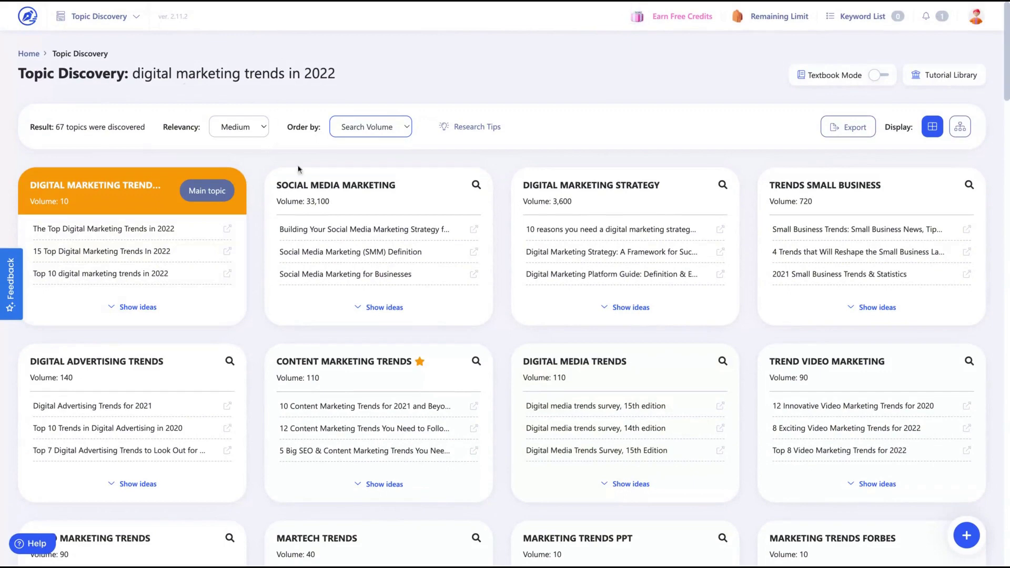
scroll(706, 322, "down", 3)
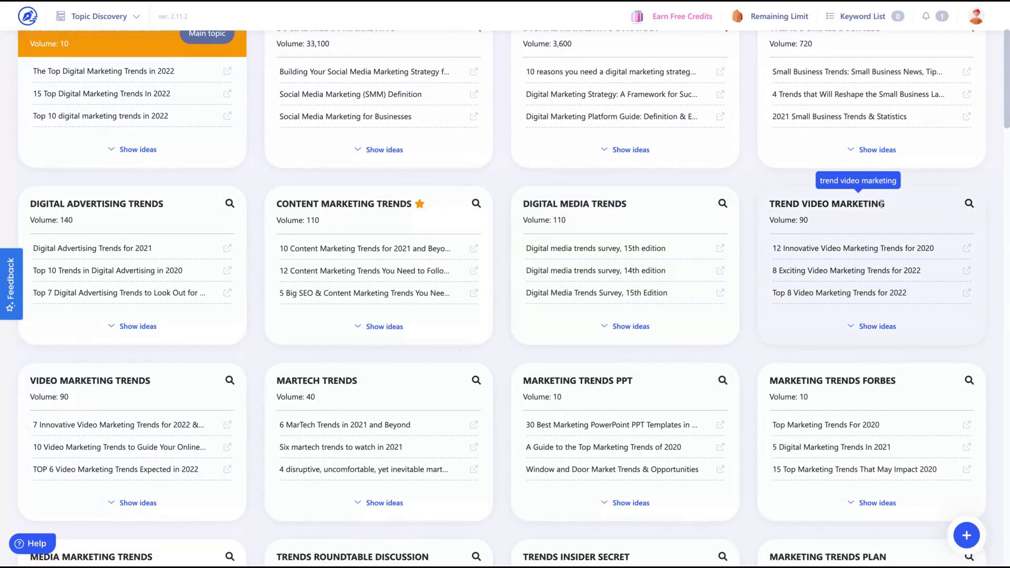
scroll(829, 220, "up", 3)
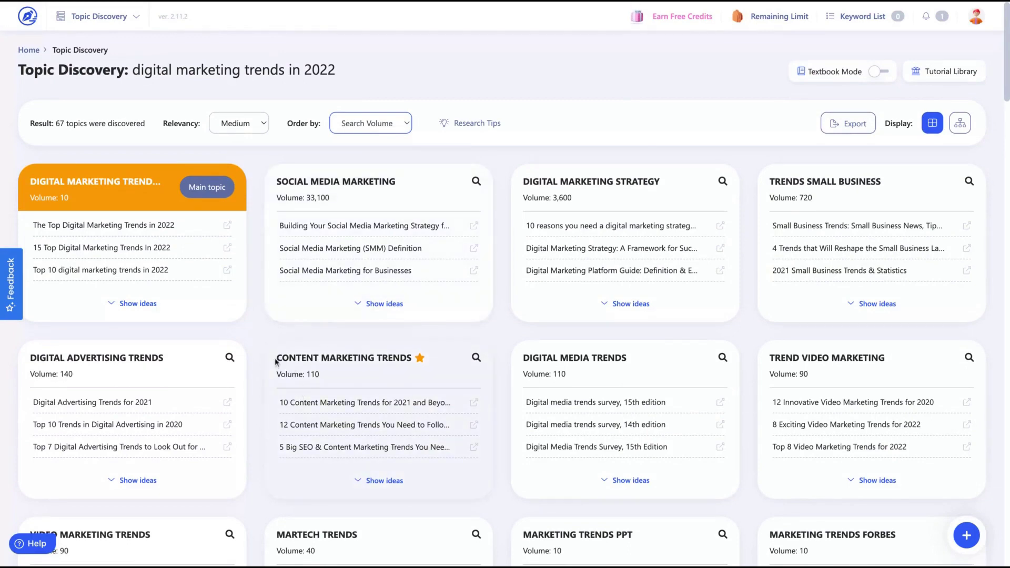
scroll(429, 380, "down", 2)
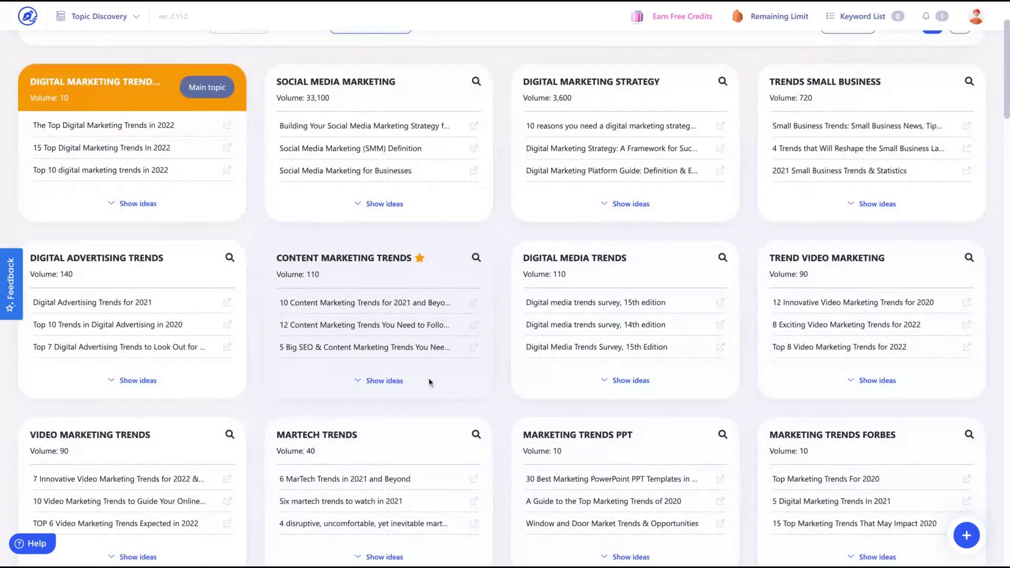
scroll(339, 348, "up", 2)
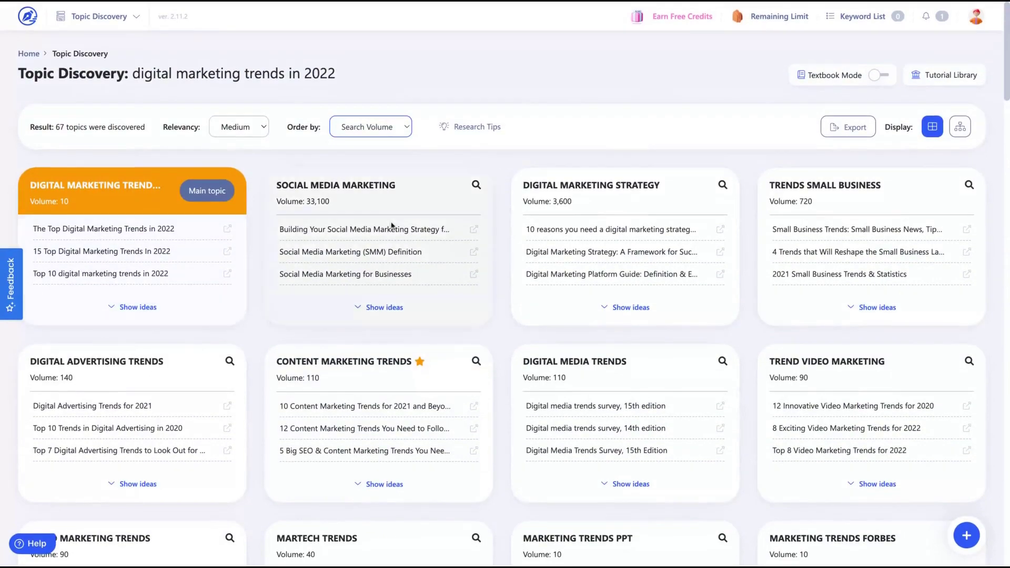
scroll(363, 408, "down", 2)
scroll(339, 403, "up", 2)
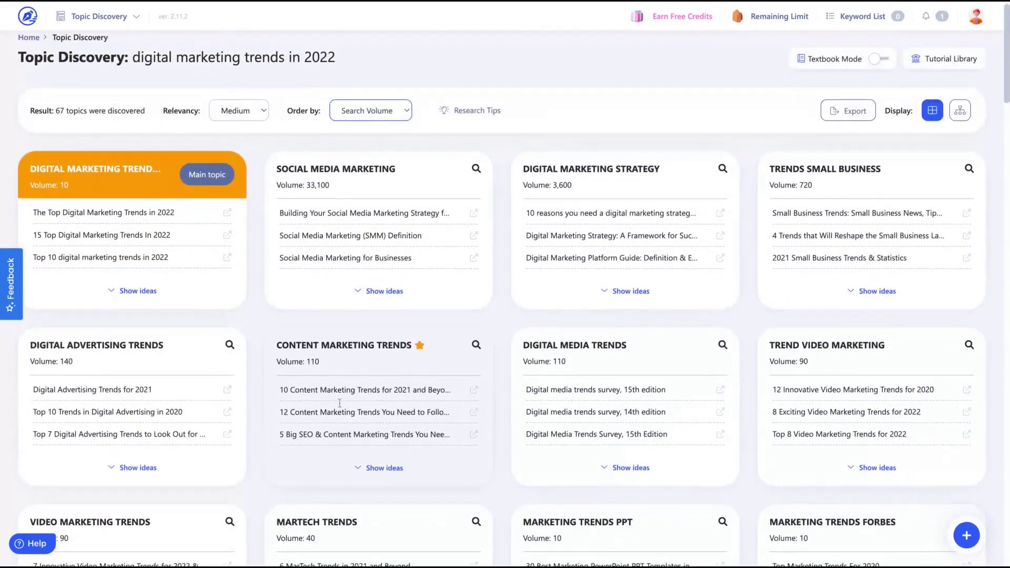
scroll(332, 422, "down", 2)
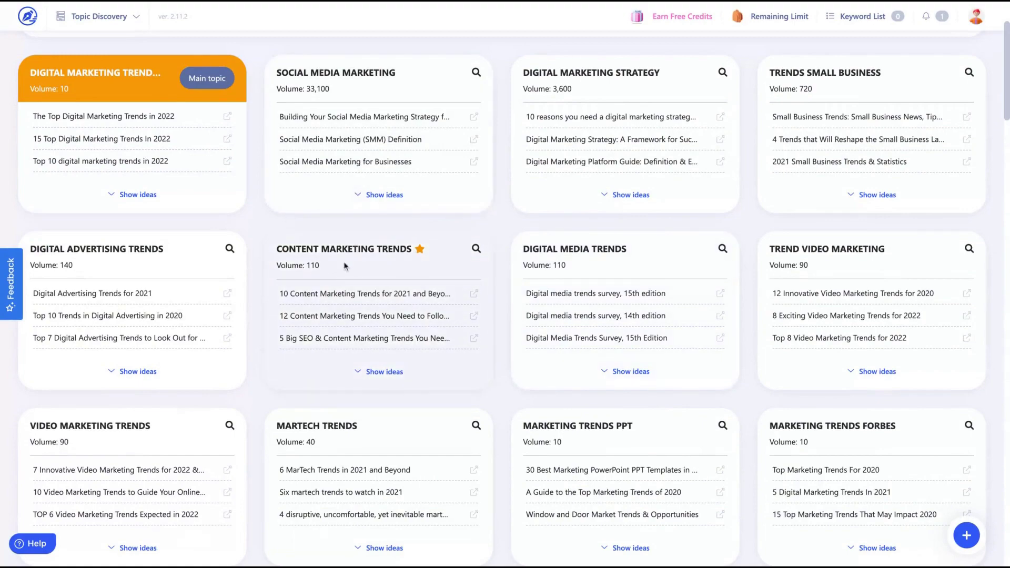
scroll(345, 265, "up", 2)
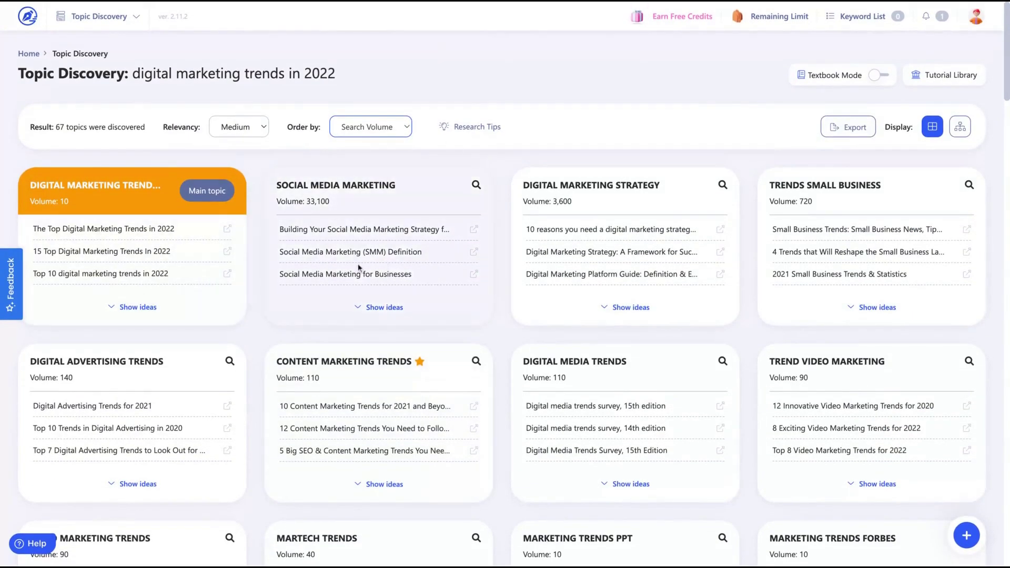
scroll(359, 268, "down", 2)
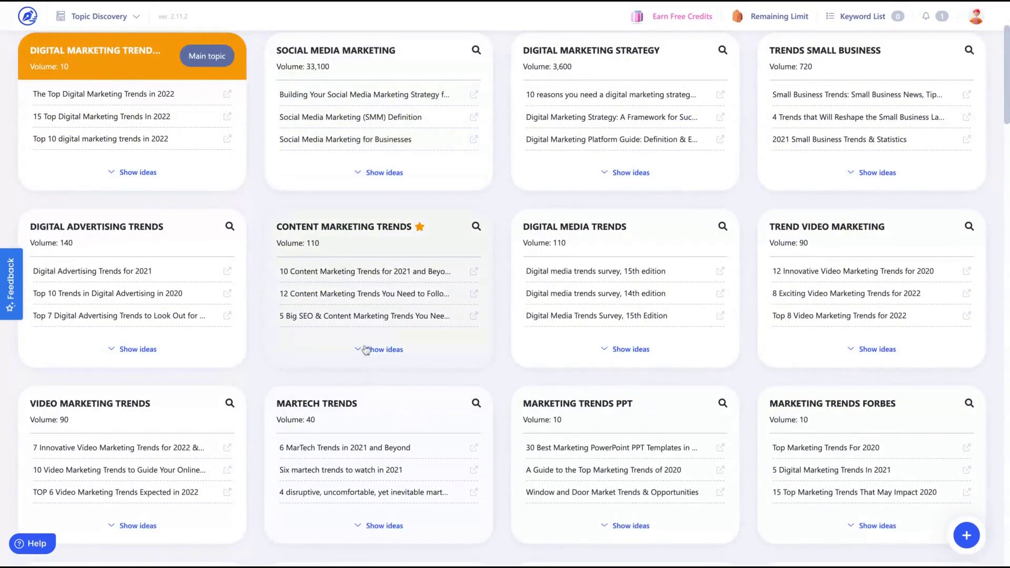
- Show the Content Marketing Trends ideas: 20 headlines, 10 Google Suggest insights and 10 related searches
left_click(368, 349)
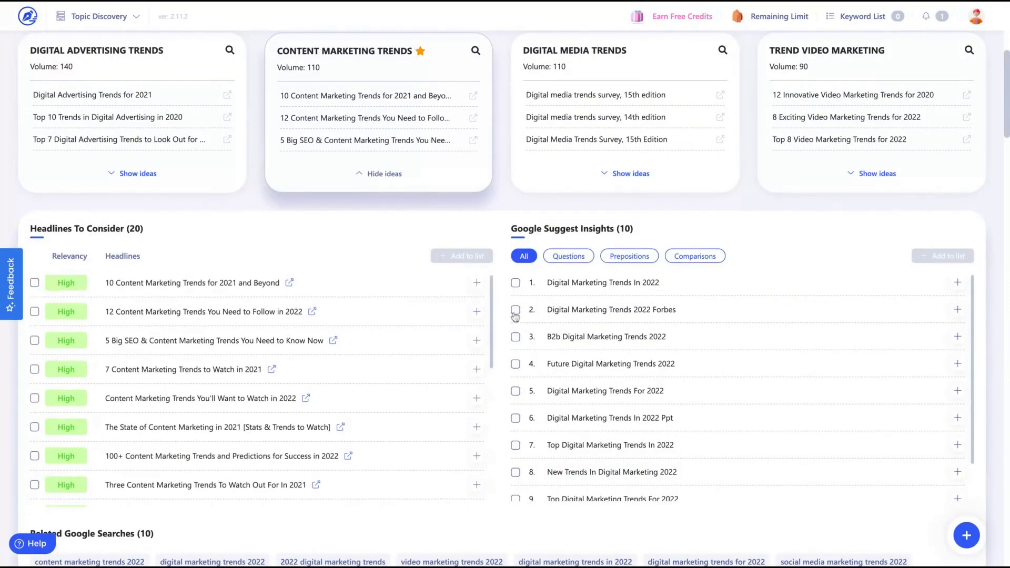
scroll(514, 315, "down", 2)
scroll(508, 224, "down", 5)
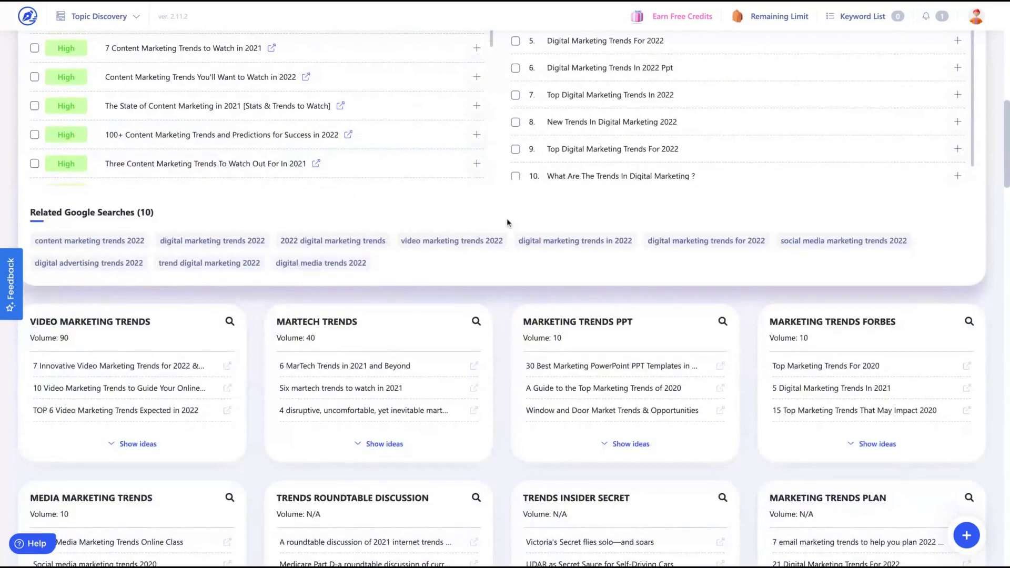
scroll(508, 224, "up", 4)
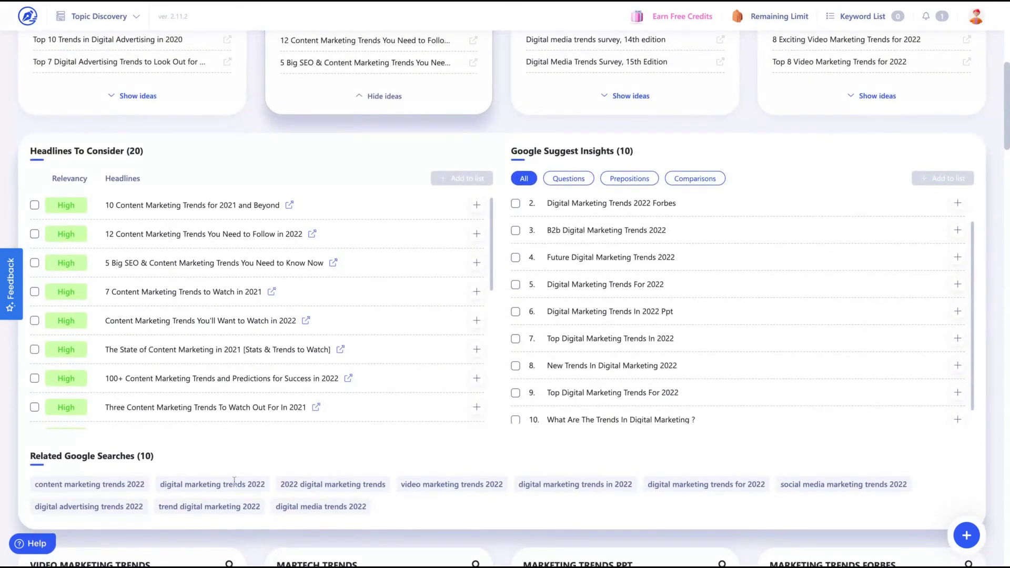
scroll(297, 480, "up", 1)
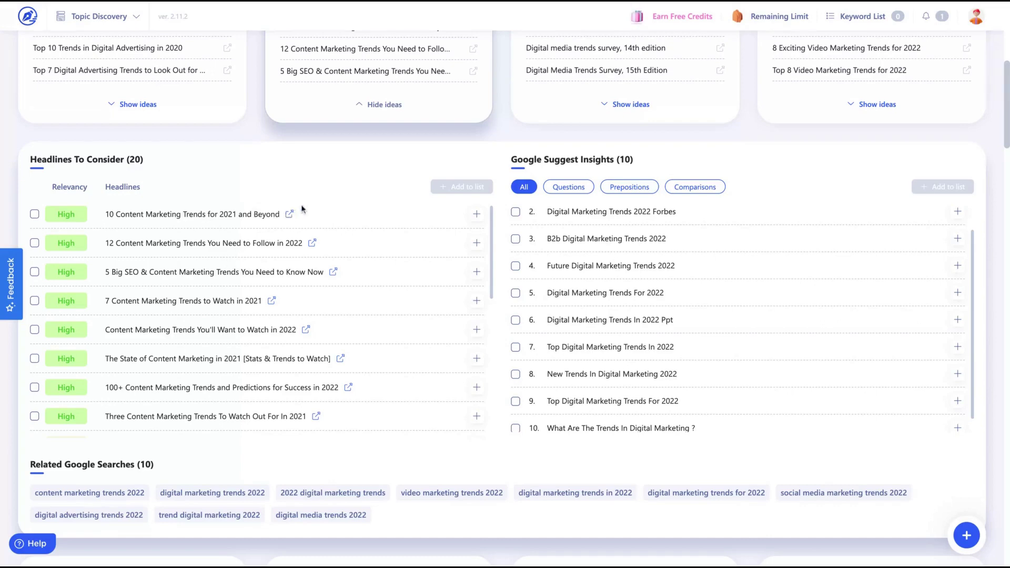
- Open the 12 Content Marketing Trends article and scroll to its trend list
left_click(312, 244)
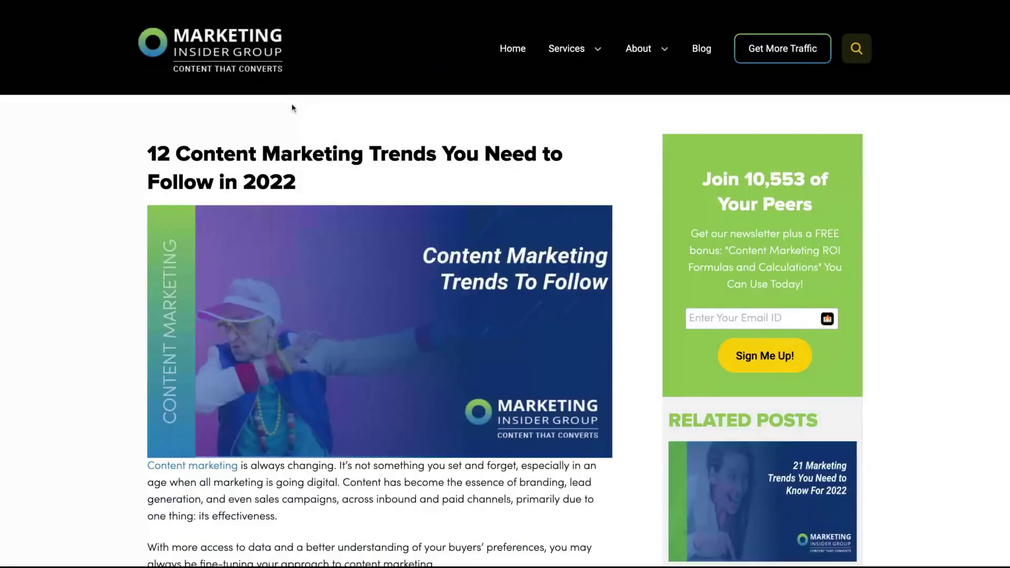
scroll(278, 153, "down", 1)
scroll(275, 165, "up", 1)
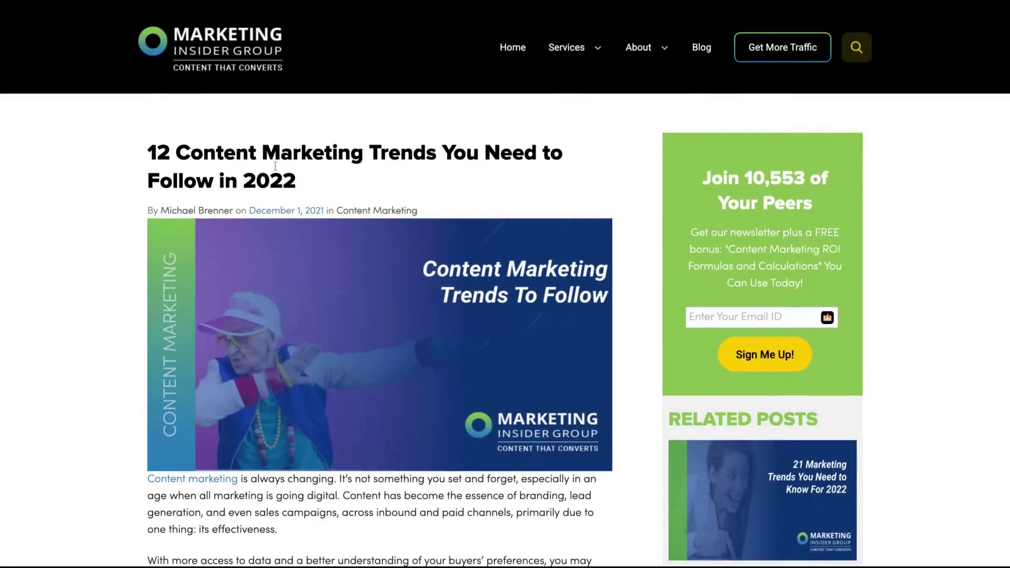
scroll(275, 166, "down", 10)
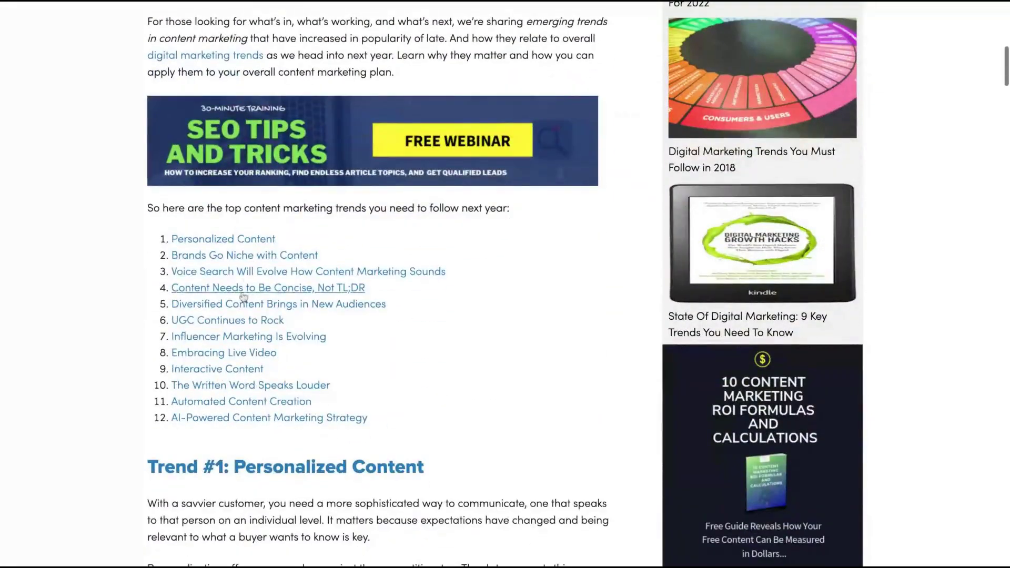
scroll(230, 345, "up", 10)
scroll(226, 342, "down", 11)
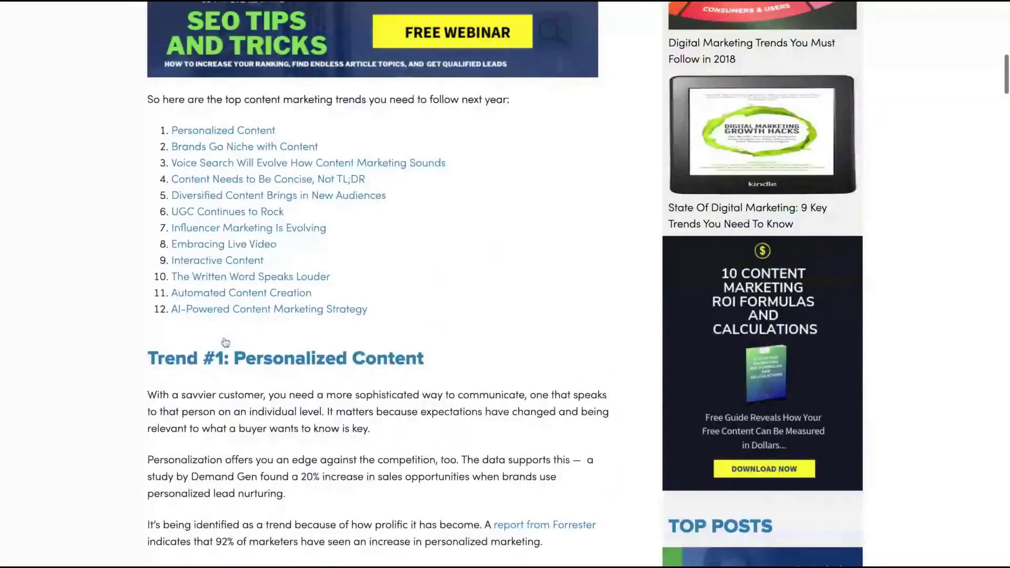
scroll(225, 343, "up", 1)
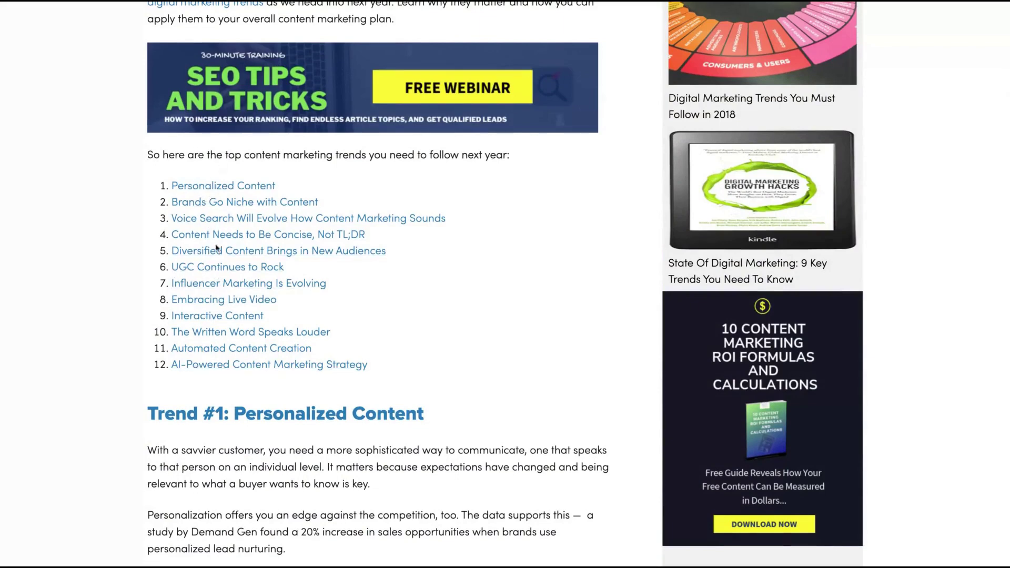
scroll(206, 293, "down", 1)
scroll(207, 292, "down", 2)
scroll(207, 292, "up", 1)
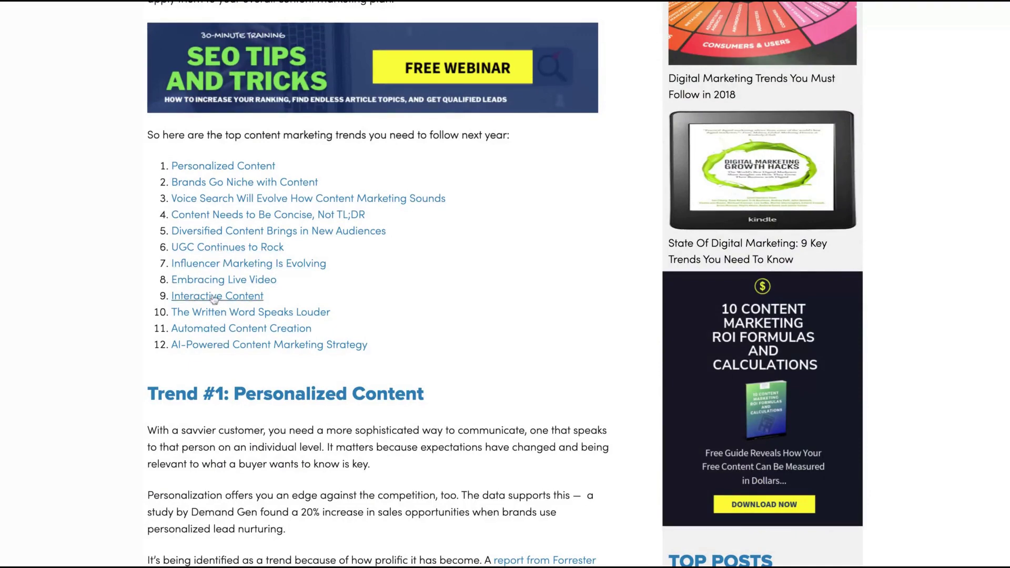
- Jump to the Embracing Live Video section, then return to the article's title
left_click(227, 284)
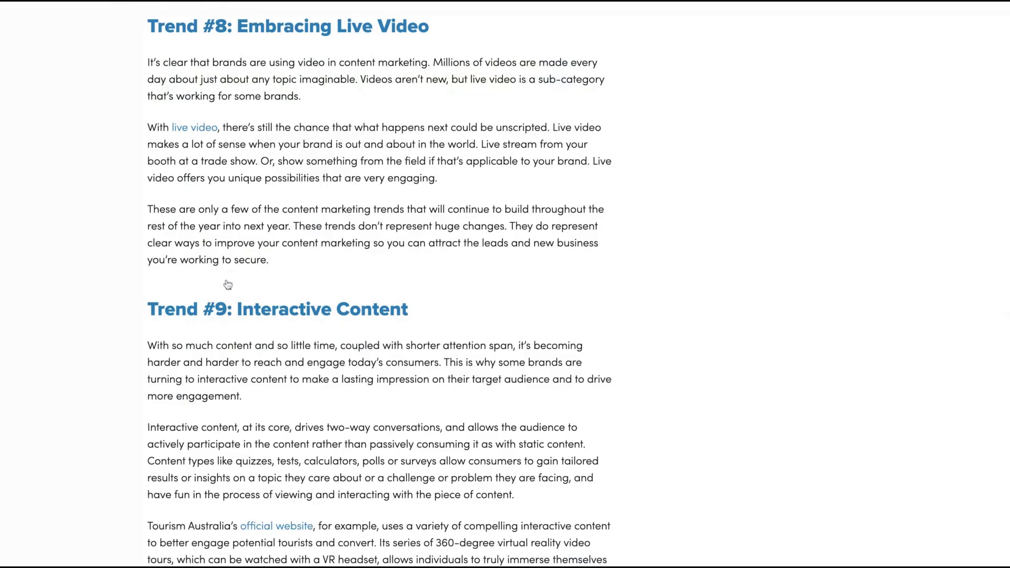
scroll(287, 154, "up", 20)
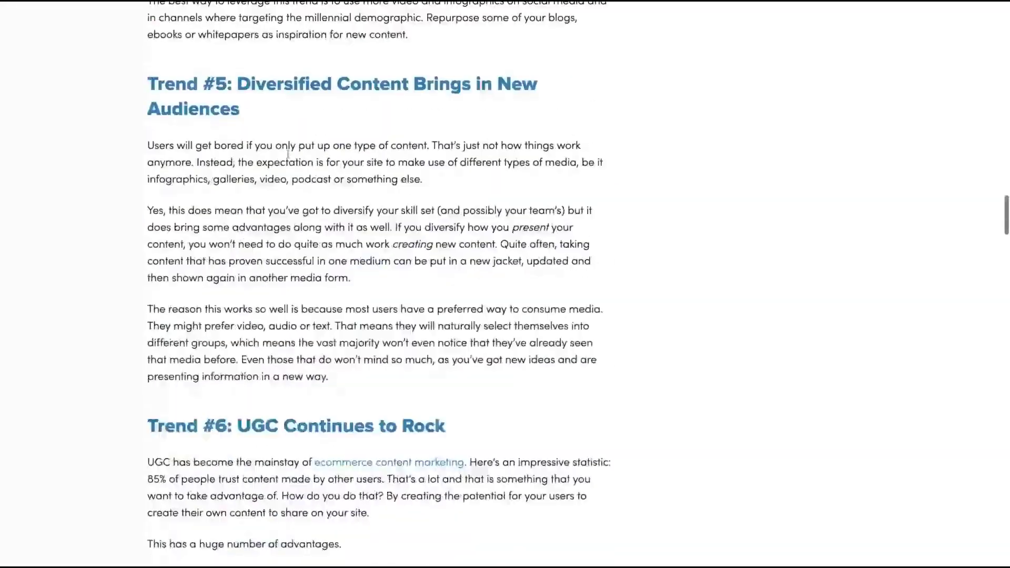
scroll(287, 153, "up", 15)
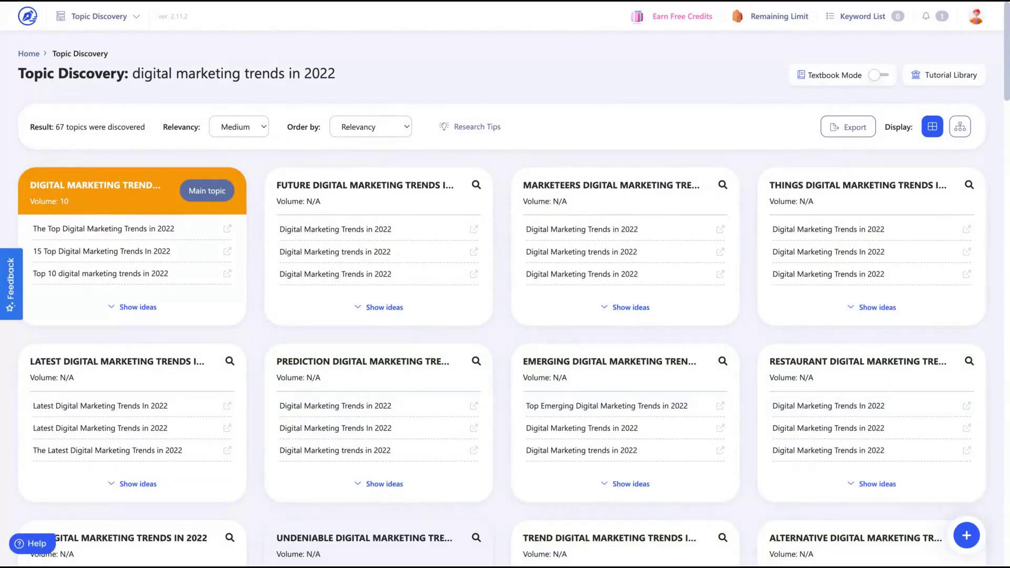
- Select the CONTENT MARKETING TRENDS topic title and bring up the WriterZen tools list
scroll(333, 180, "down", 5)
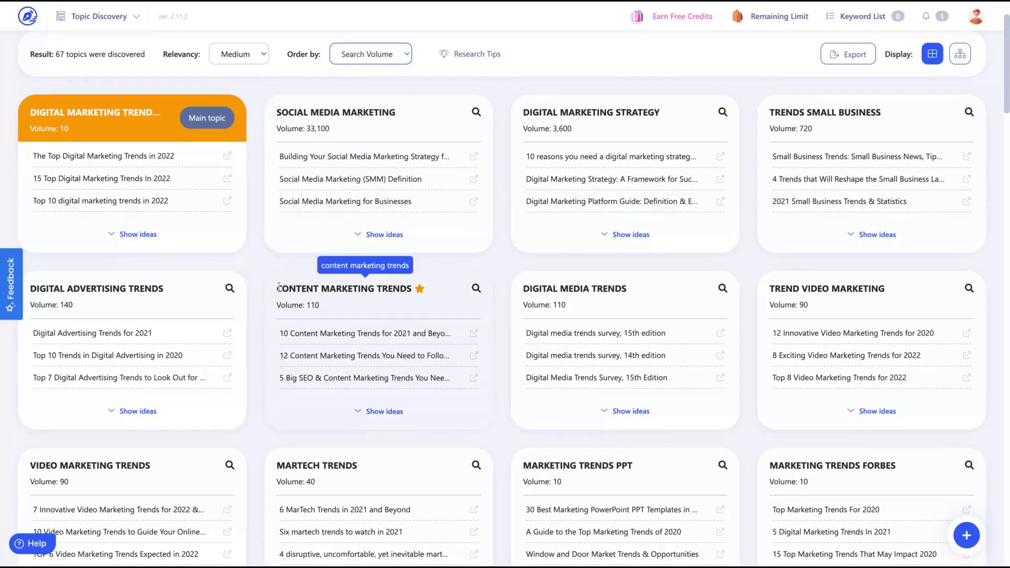
triple_click(278, 287)
key("ctrl+c")
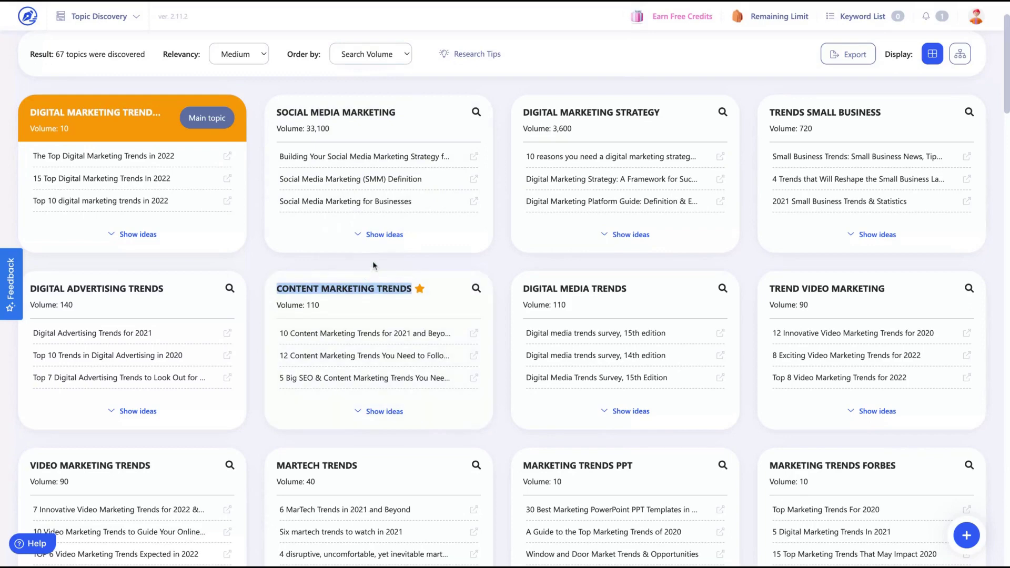
left_click(121, 20)
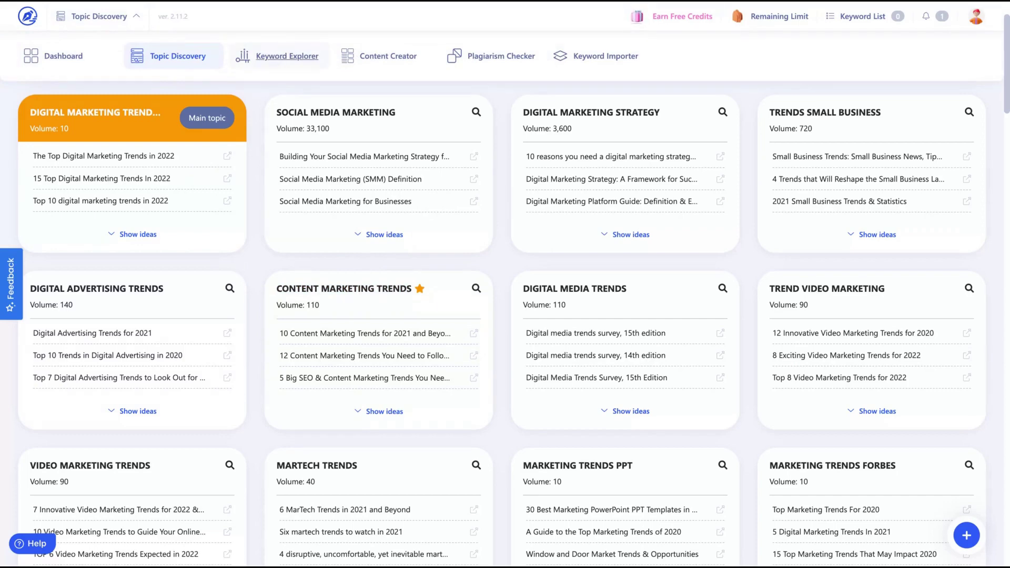
- In Keyword Explorer, paste CONTENT MARKETING TRENDS as the keyword and enable Golden Filter and Clustering Keywords
left_click(274, 58)
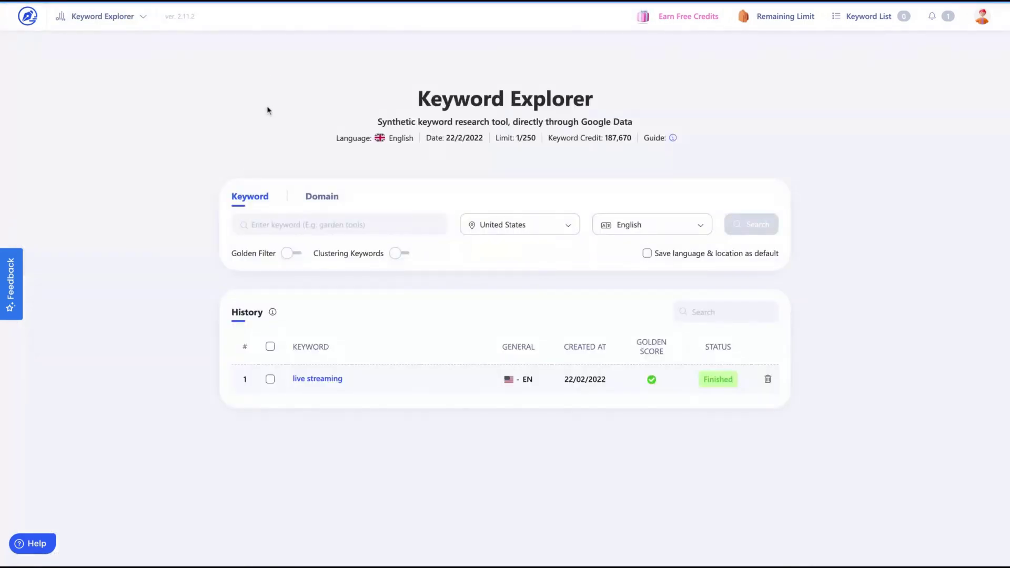
left_click(322, 198)
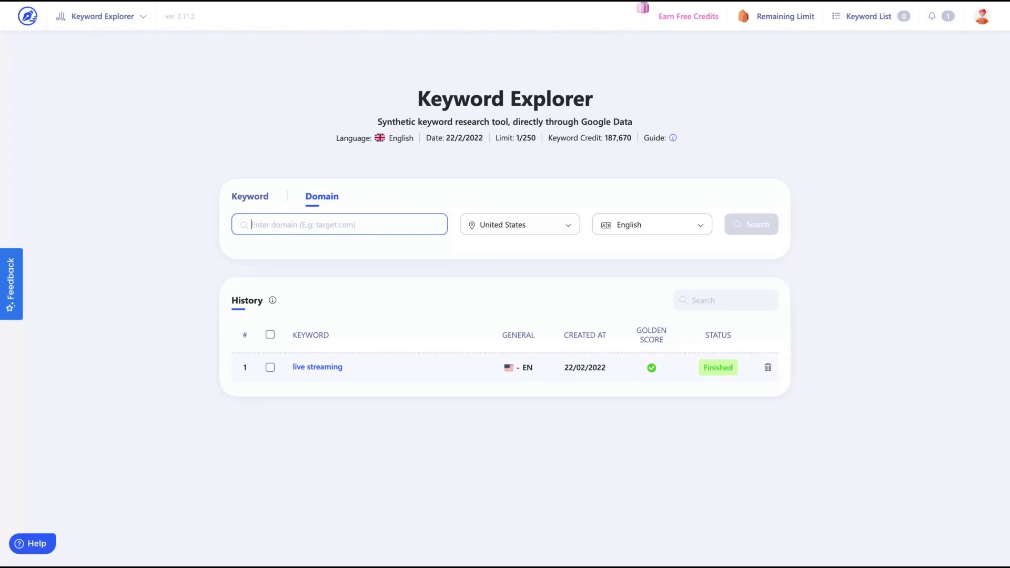
left_click(267, 199)
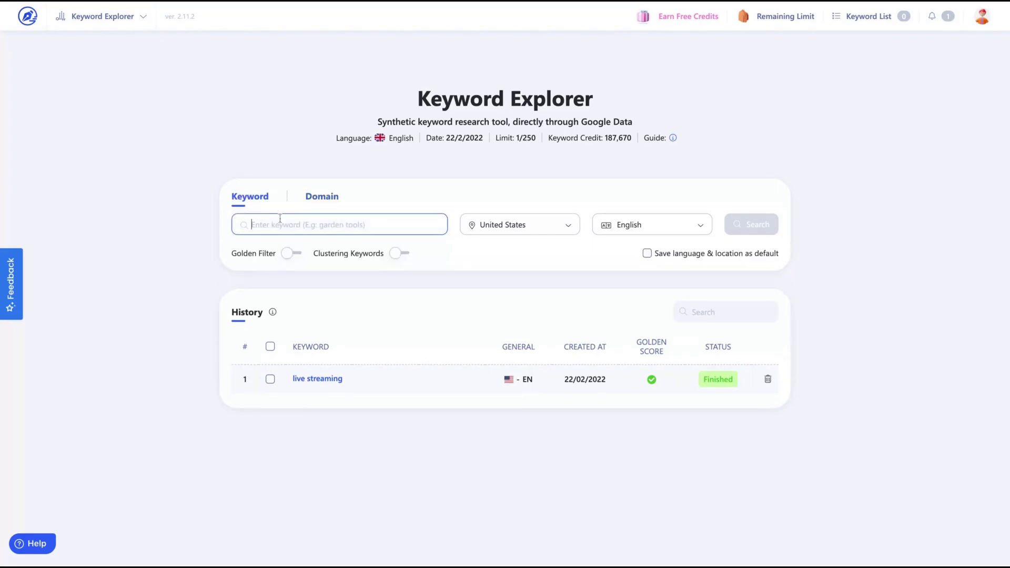
key("ctrl+v")
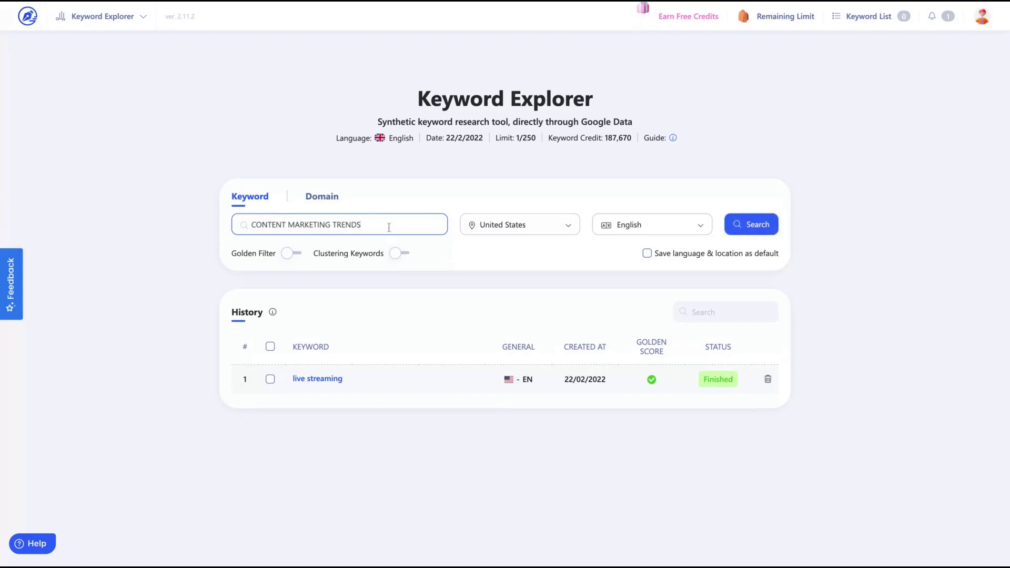
left_click(292, 254)
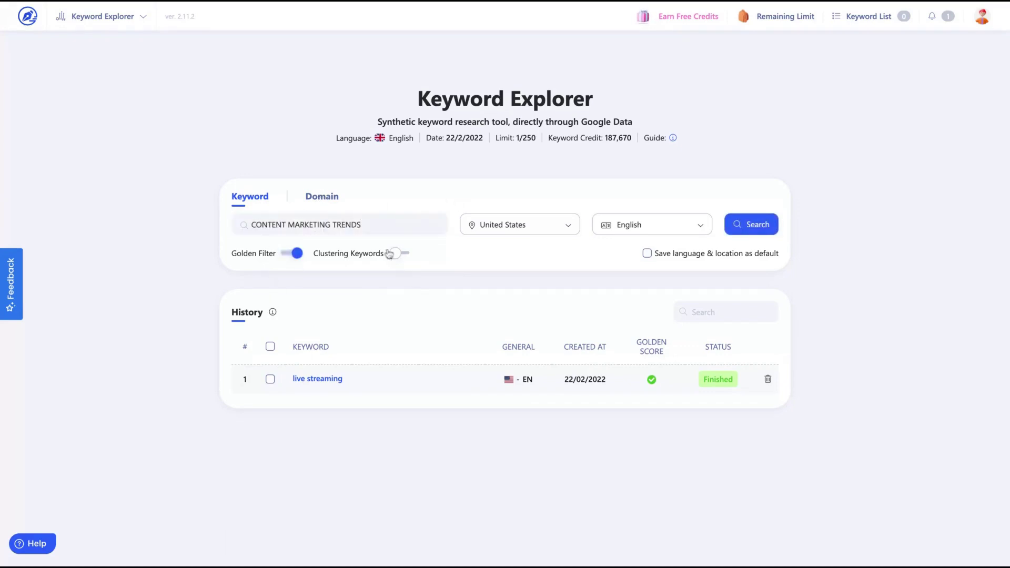
left_click(398, 254)
- Run the CONTENT MARKETING TRENDS keyword search and select the 110 and 390 volume figures
left_click(795, 219)
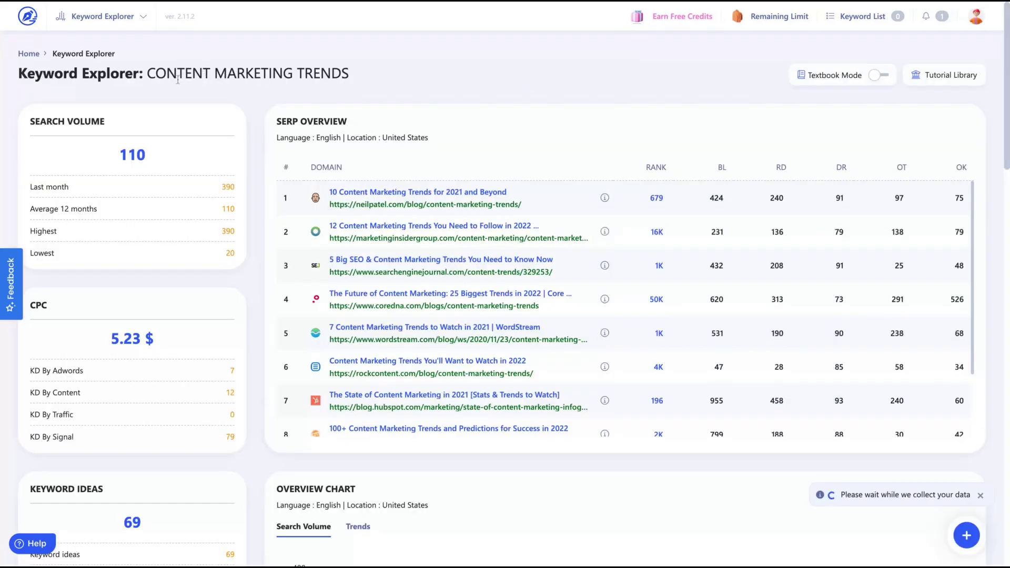
double_click(119, 157)
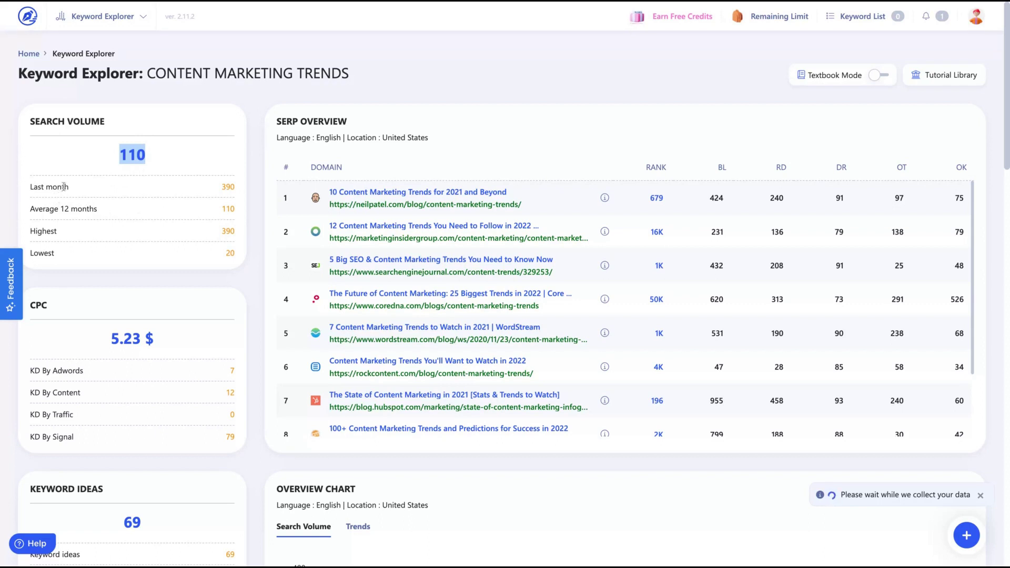
double_click(222, 188)
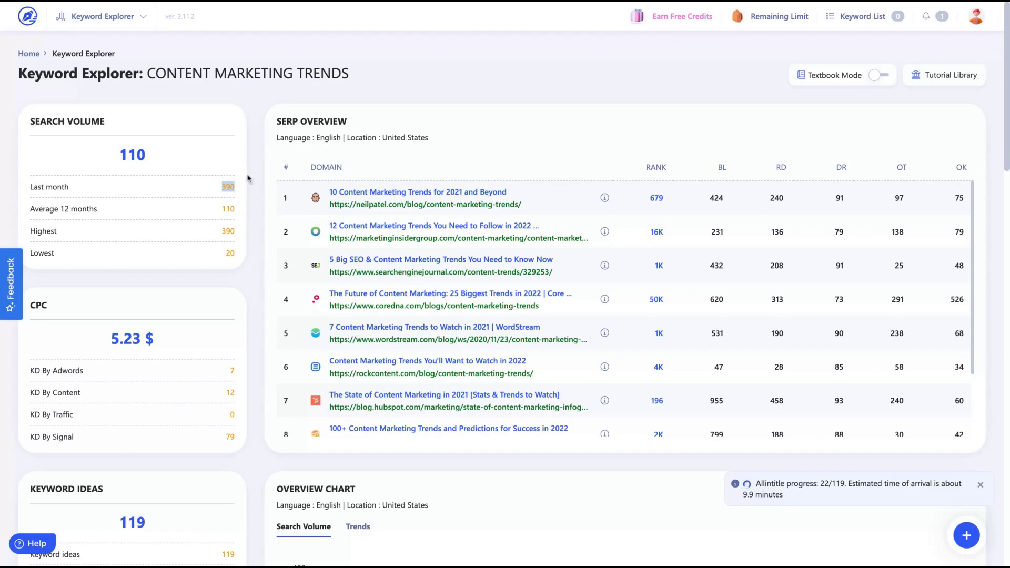
left_click_drag(228, 186, 932, 557)
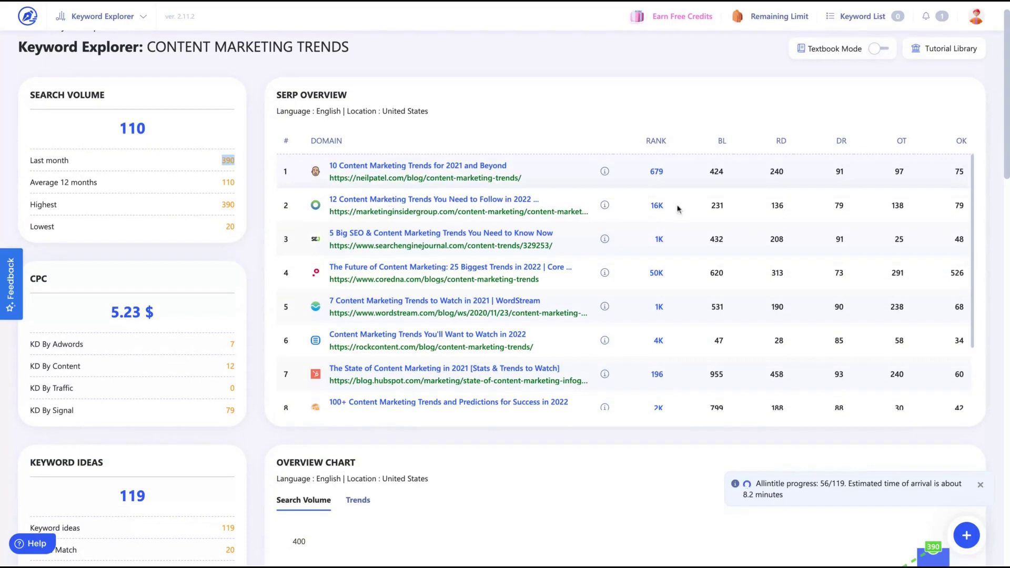
scroll(651, 227, "down", 1)
scroll(651, 227, "up", 1)
- Turn on Textbook Mode to show explanations of the result column metrics
left_click(825, 48)
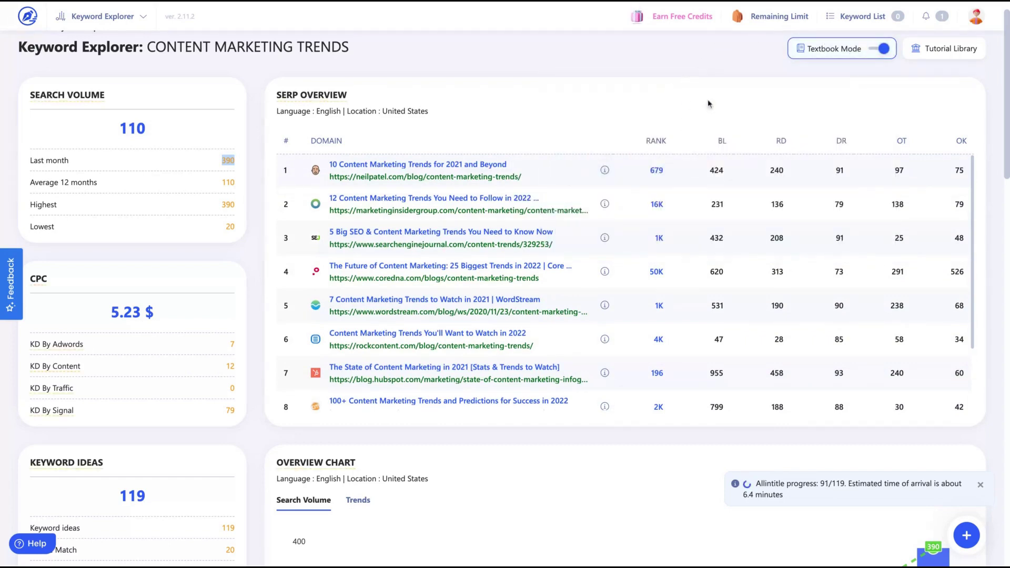
mouse_move(722, 138)
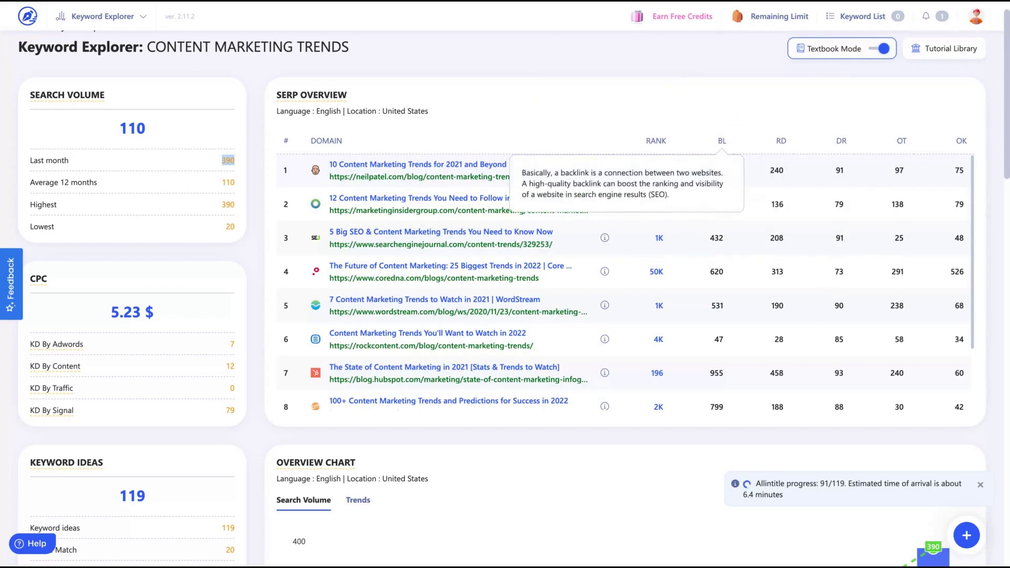
mouse_move(781, 142)
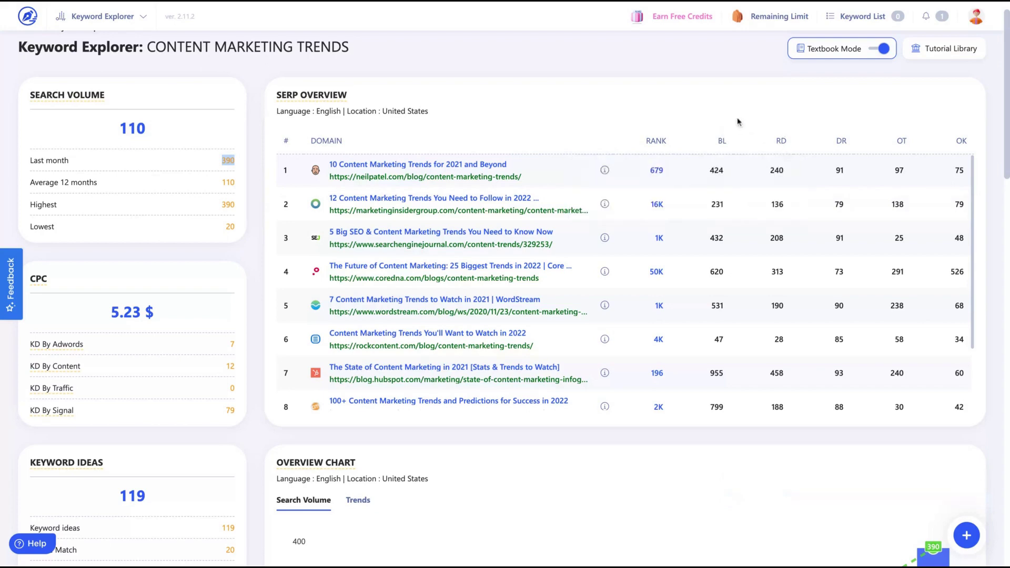
mouse_move(901, 142)
- Scroll down to the overview chart, where monthly volume peaks at 390 in 01/22
scroll(657, 171, "down", 2)
scroll(498, 159, "up", 2)
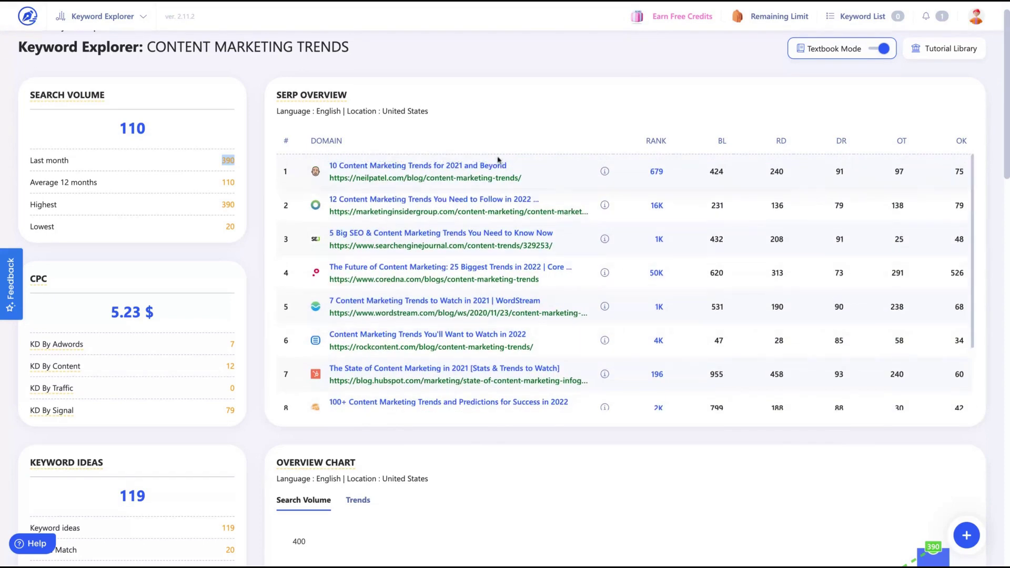
scroll(273, 179, "down", 3)
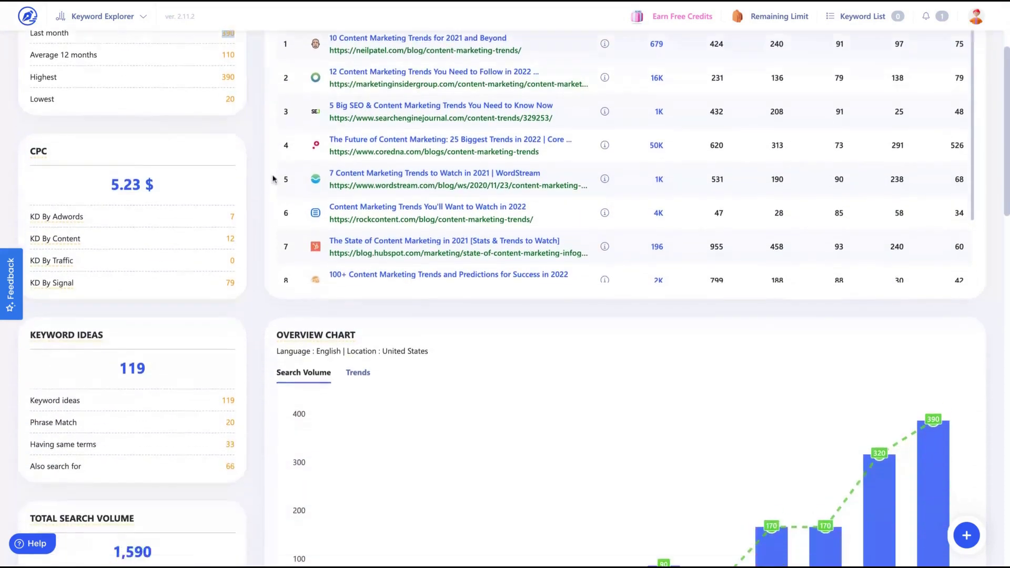
scroll(273, 180, "up", 2)
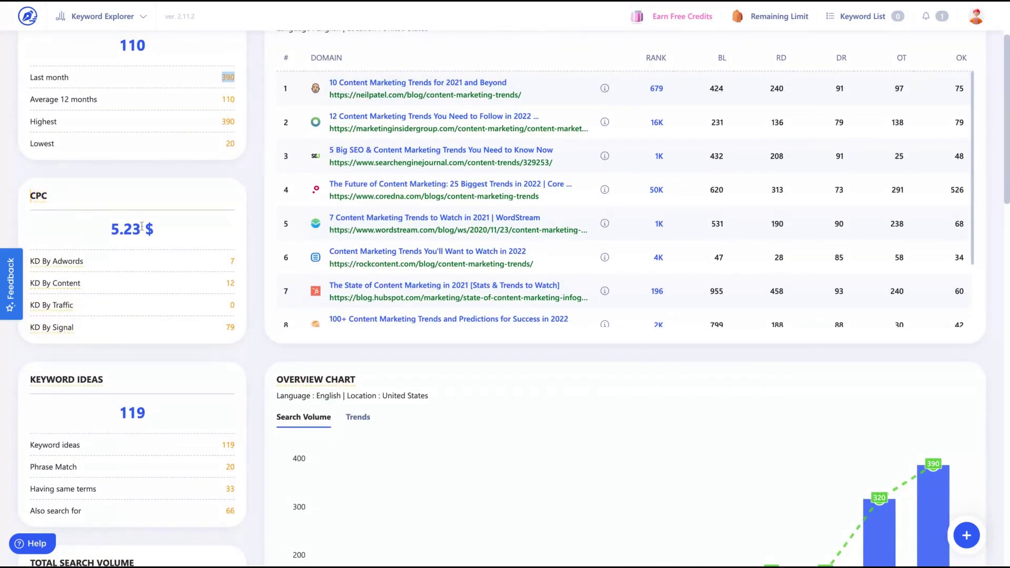
left_click_drag(103, 232, 155, 230)
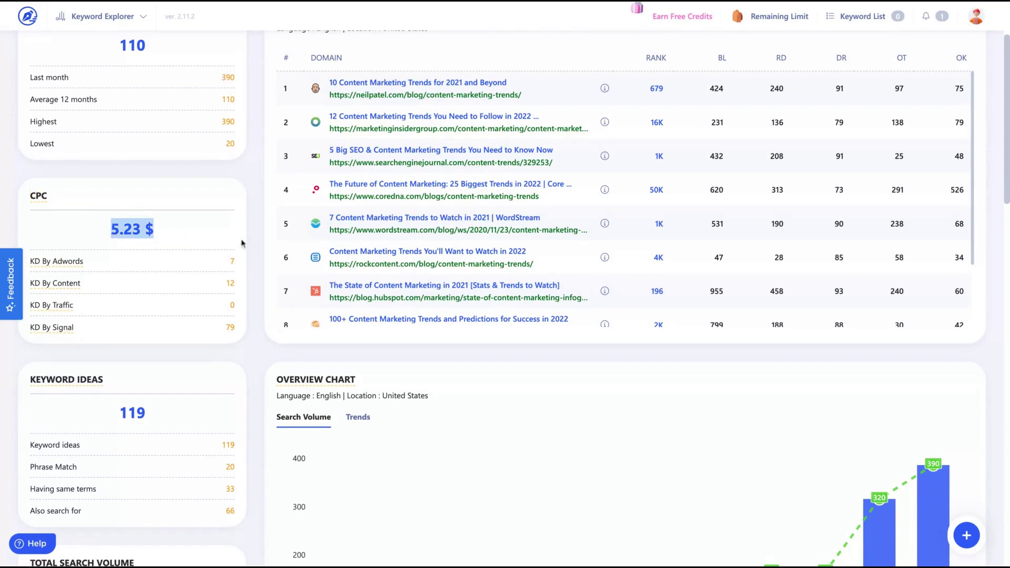
scroll(251, 252, "down", 2)
scroll(251, 253, "down", 2)
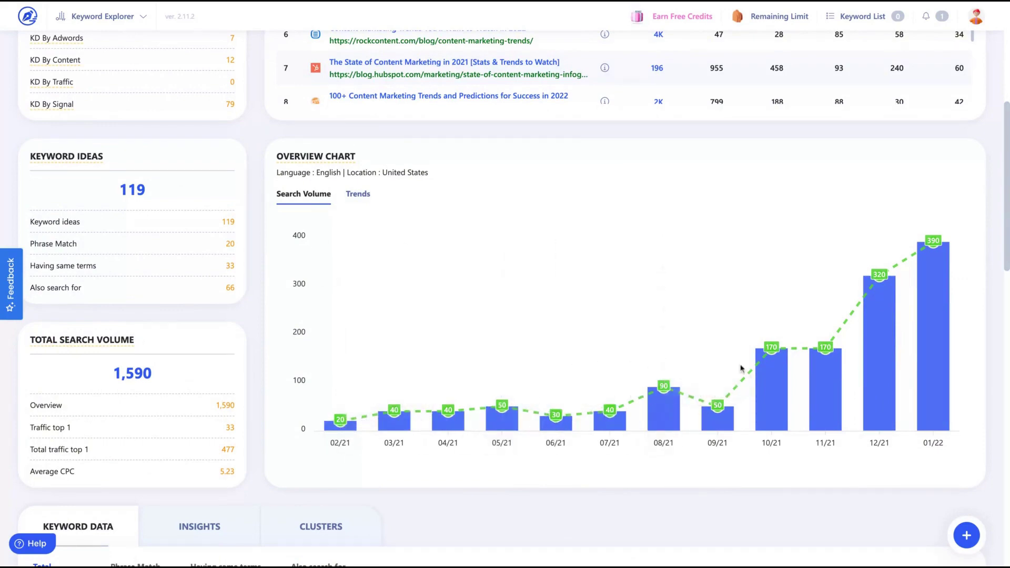
mouse_move(763, 354)
mouse_move(938, 283)
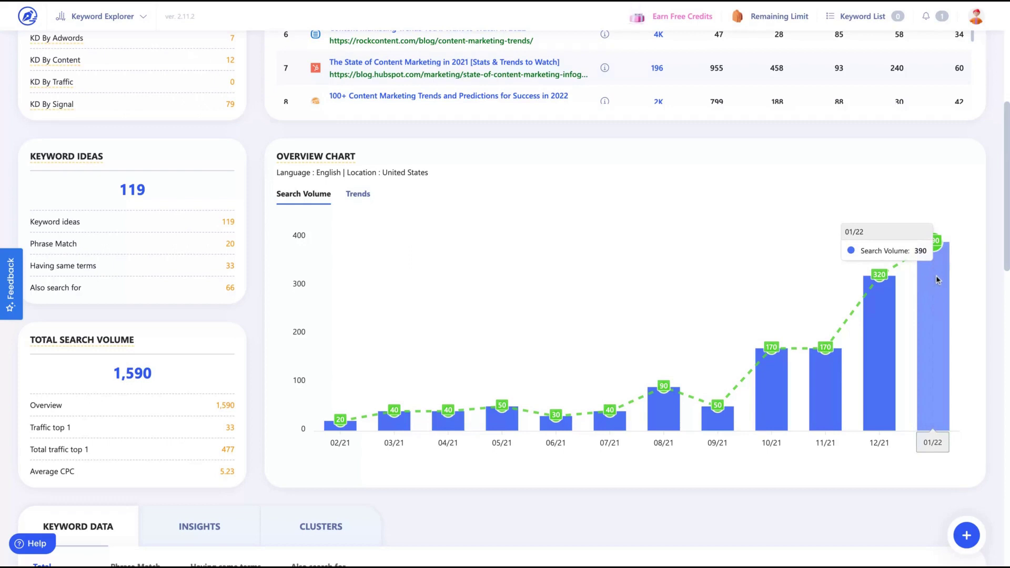
mouse_move(763, 376)
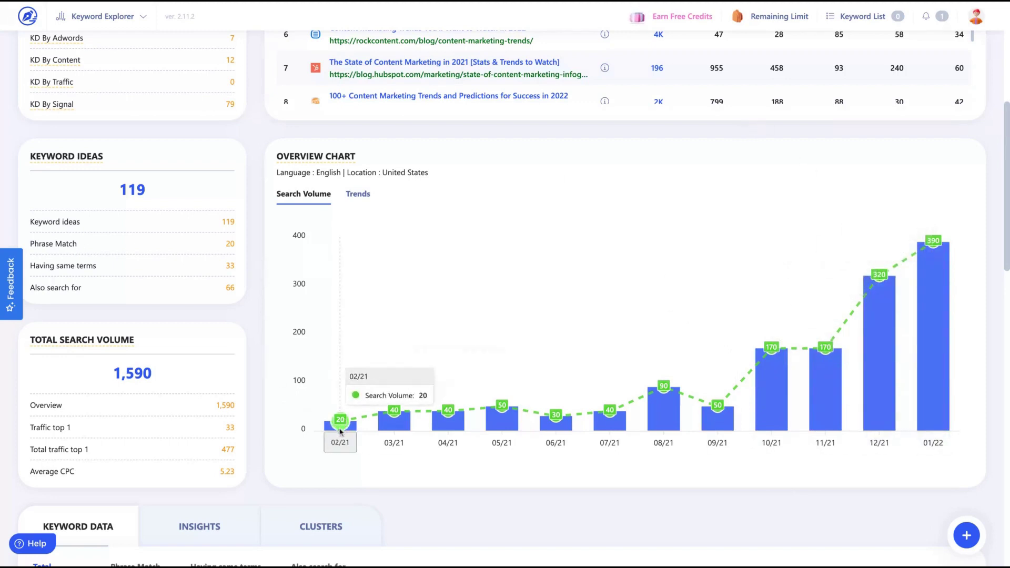
mouse_move(415, 426)
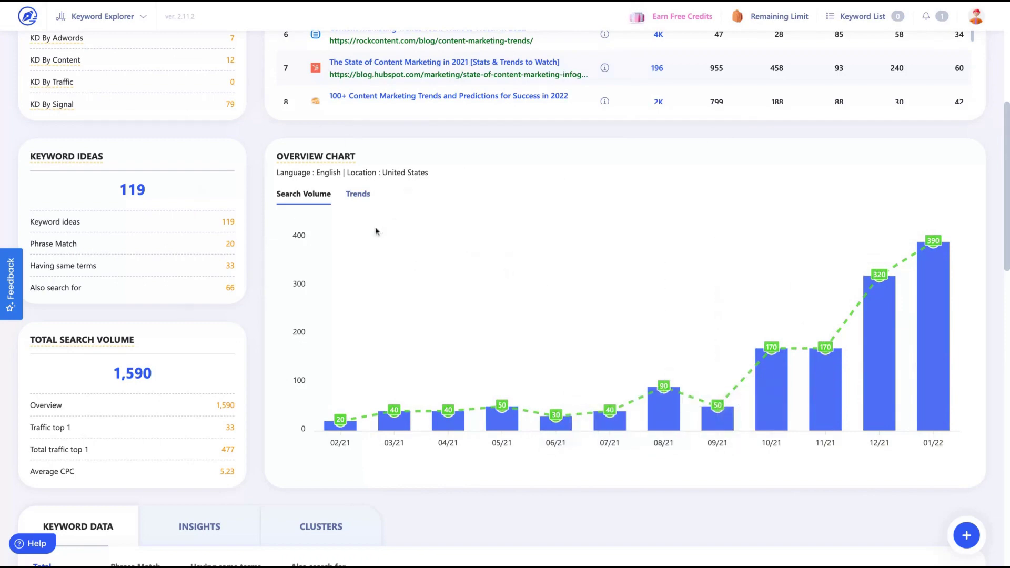
scroll(941, 305, "up", 6)
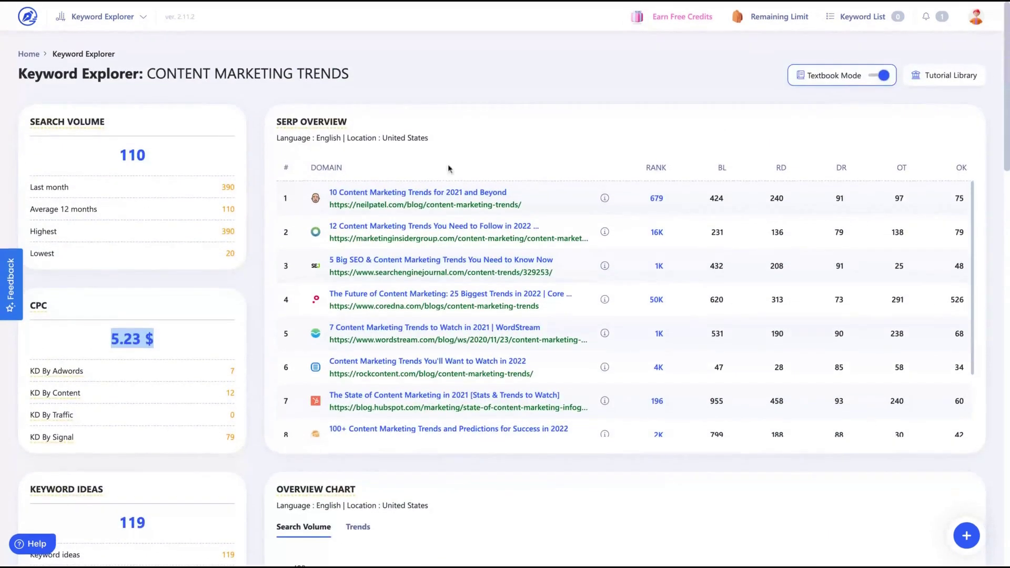
scroll(686, 171, "down", 10)
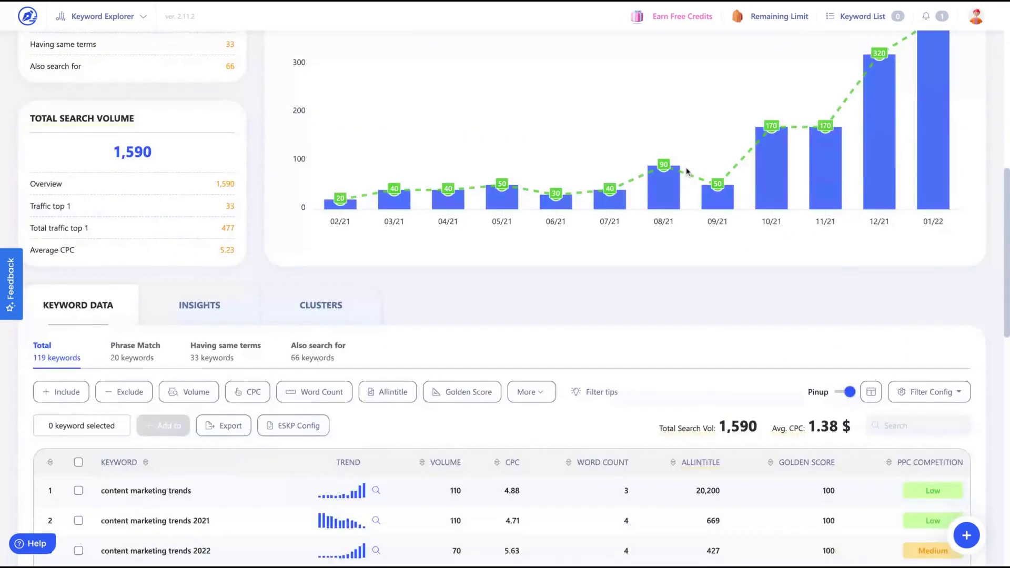
scroll(686, 171, "up", 3)
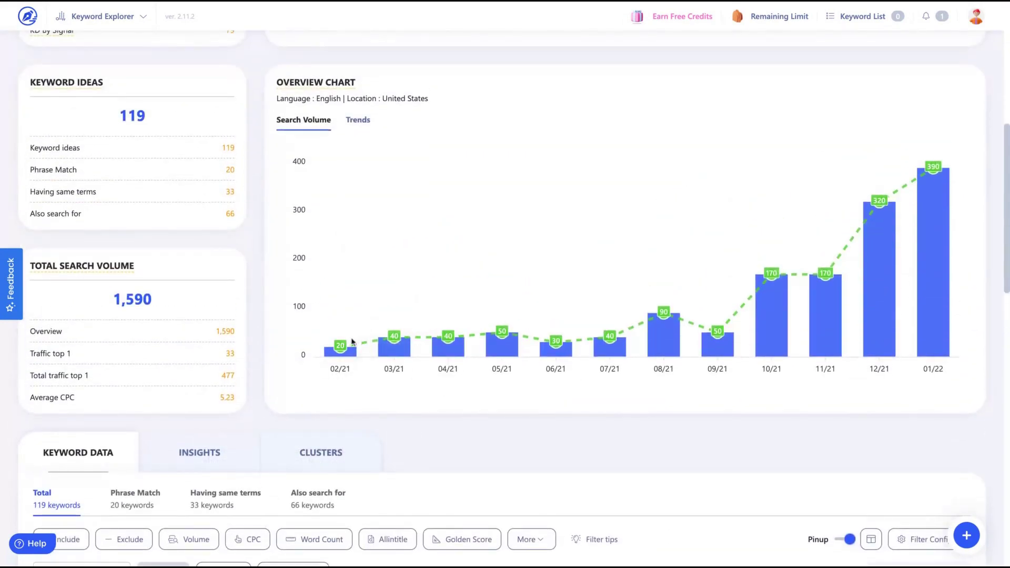
mouse_move(338, 355)
mouse_move(769, 317)
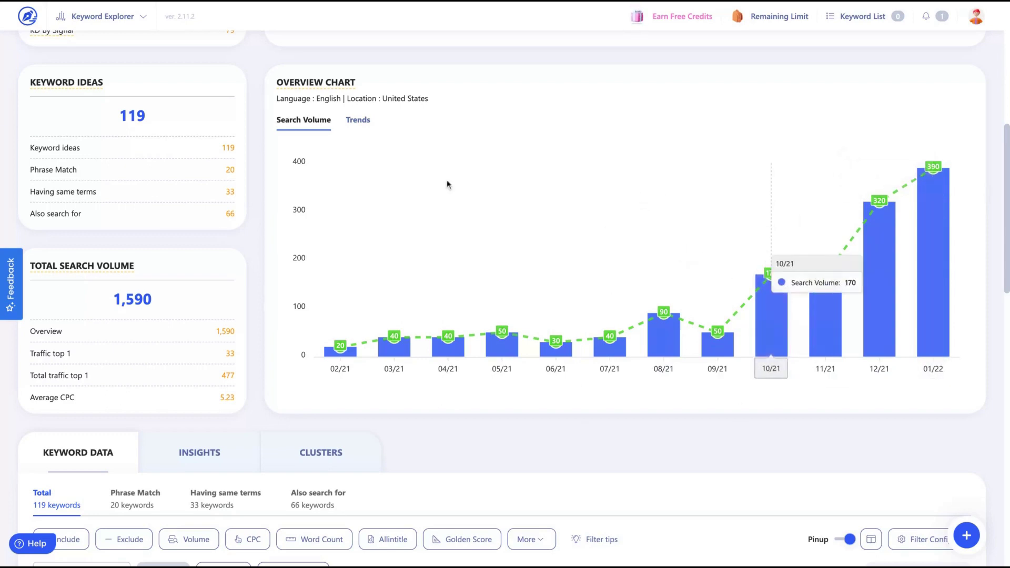
scroll(266, 243, "down", 6)
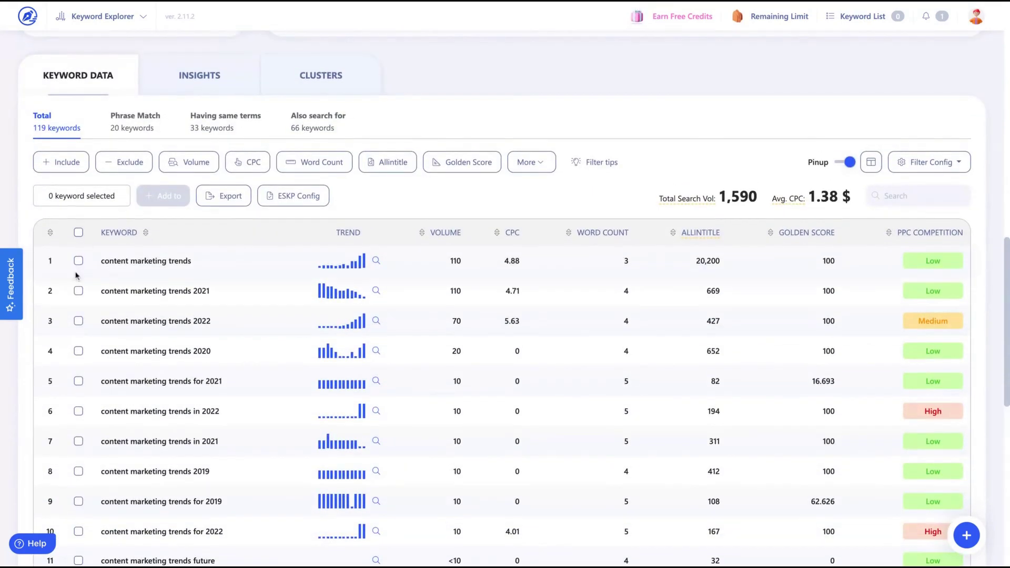
- Browse the Keyword Data table, then show the keyword clusters, led by Content Marketing Trends (42 keywords, 690 volume)
scroll(118, 330, "down", 1)
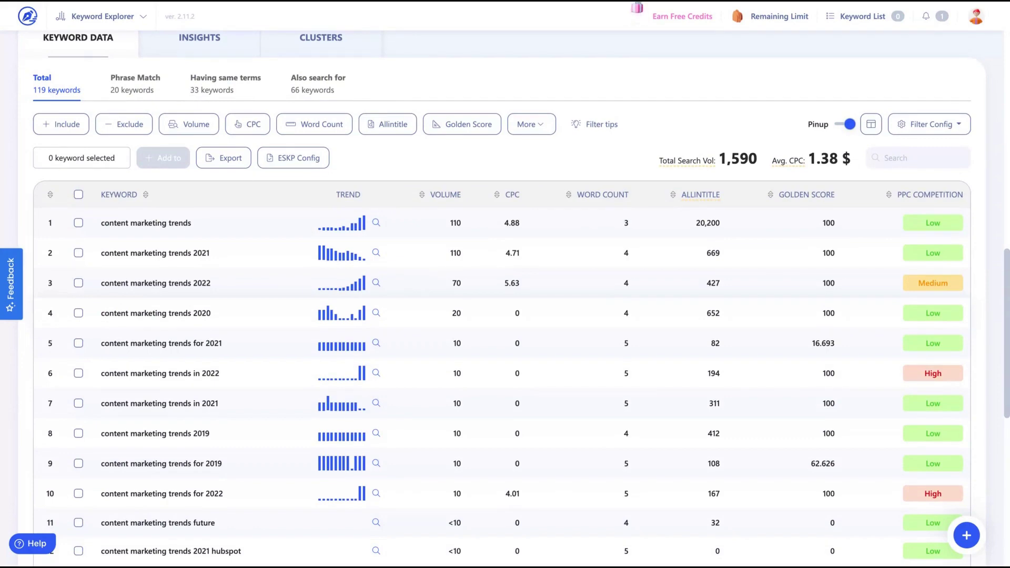
scroll(226, 295, "down", 2)
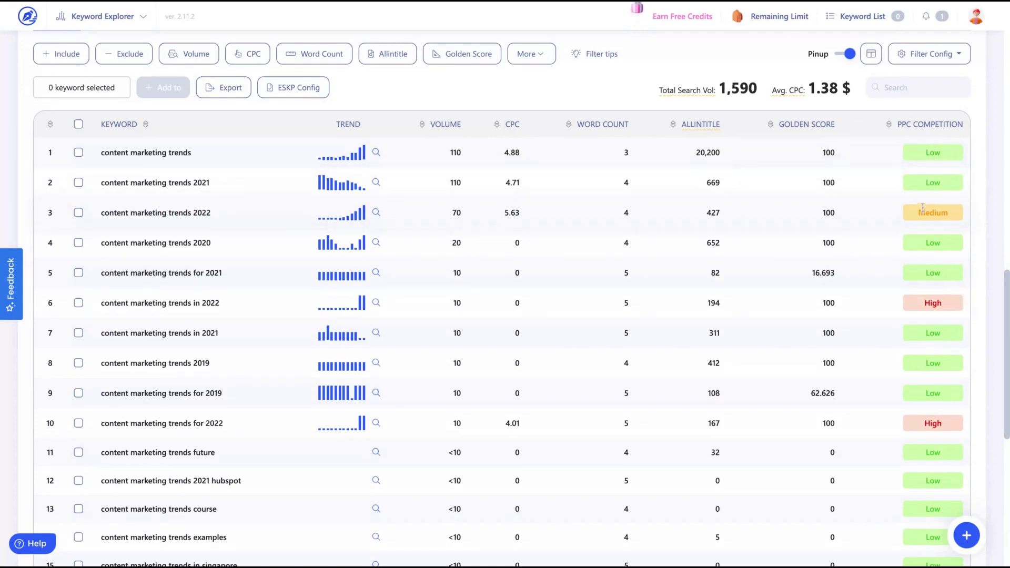
scroll(916, 249, "down", 8)
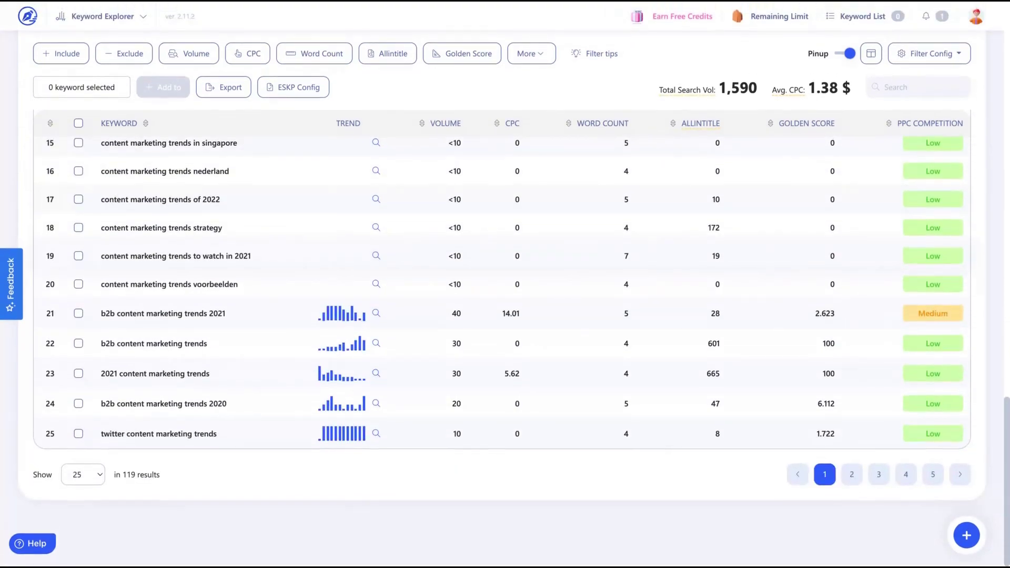
scroll(502, 284, "up", 15)
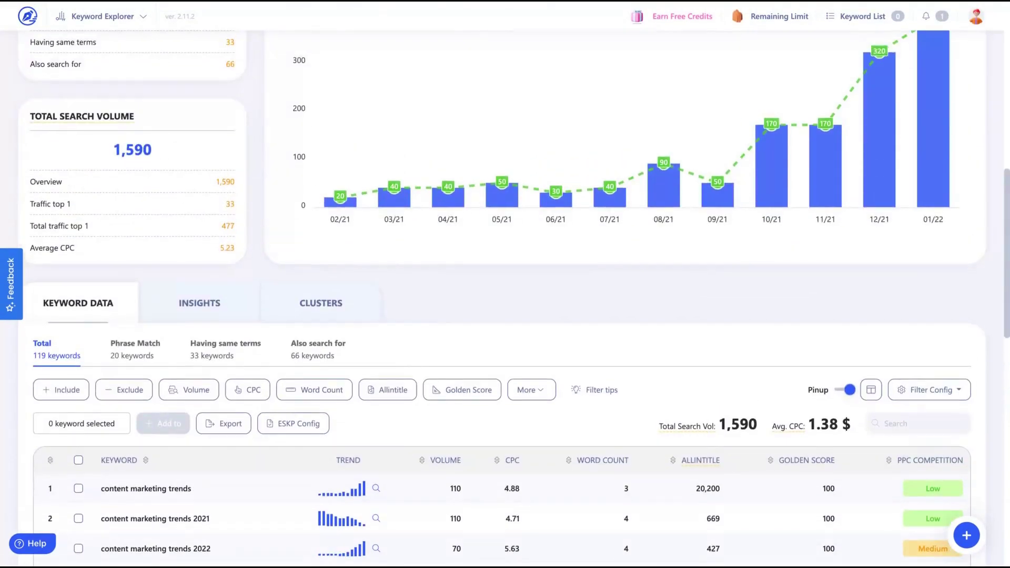
scroll(915, 234, "down", 6)
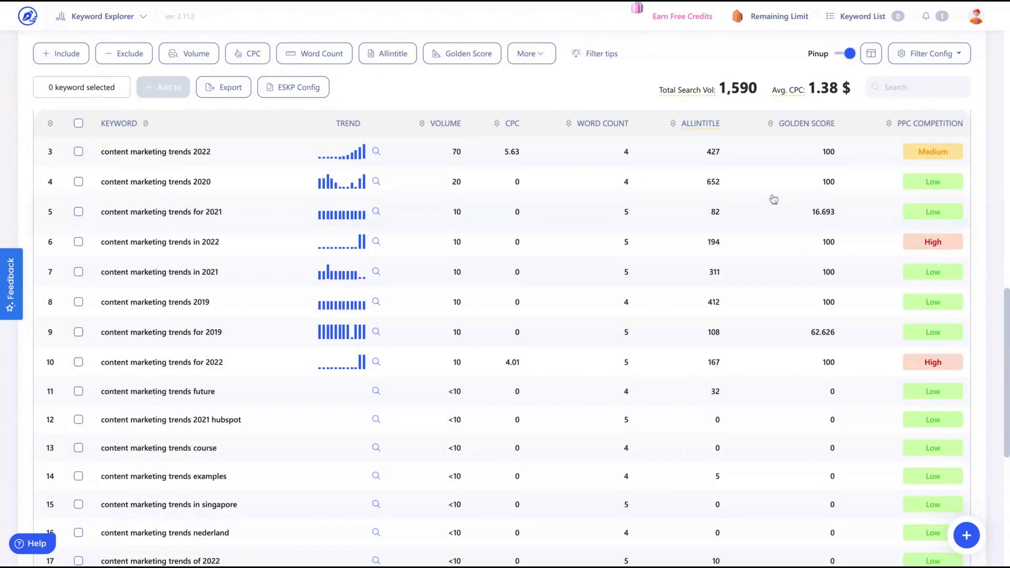
scroll(284, 278, "up", 3)
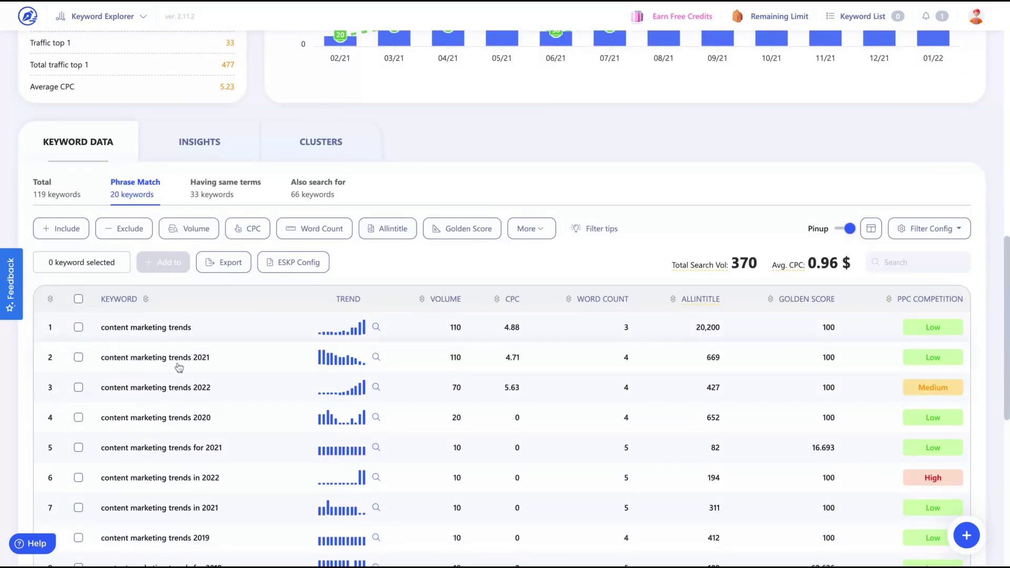
scroll(179, 366, "down", 2)
scroll(179, 367, "down", 2)
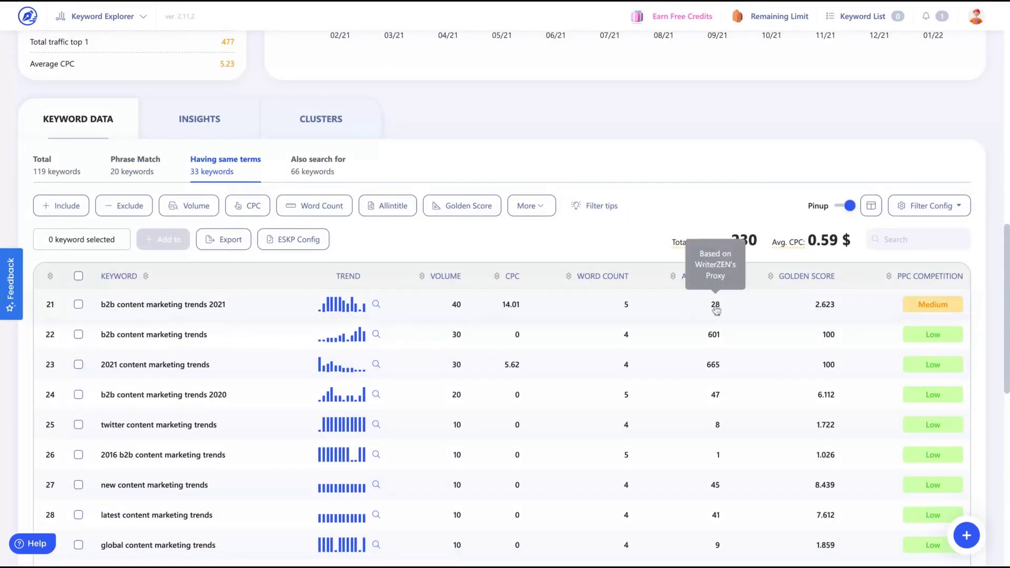
left_click(321, 119)
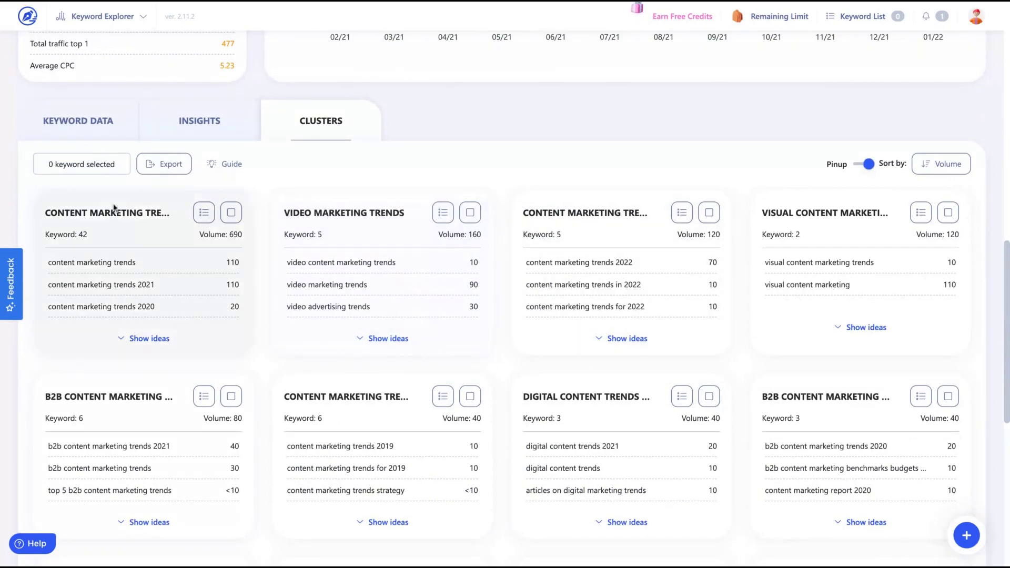
- Highlight the cluster titles, including VIDEO MARKETING TRENDS, to point them out
left_click_drag(76, 212, 162, 212)
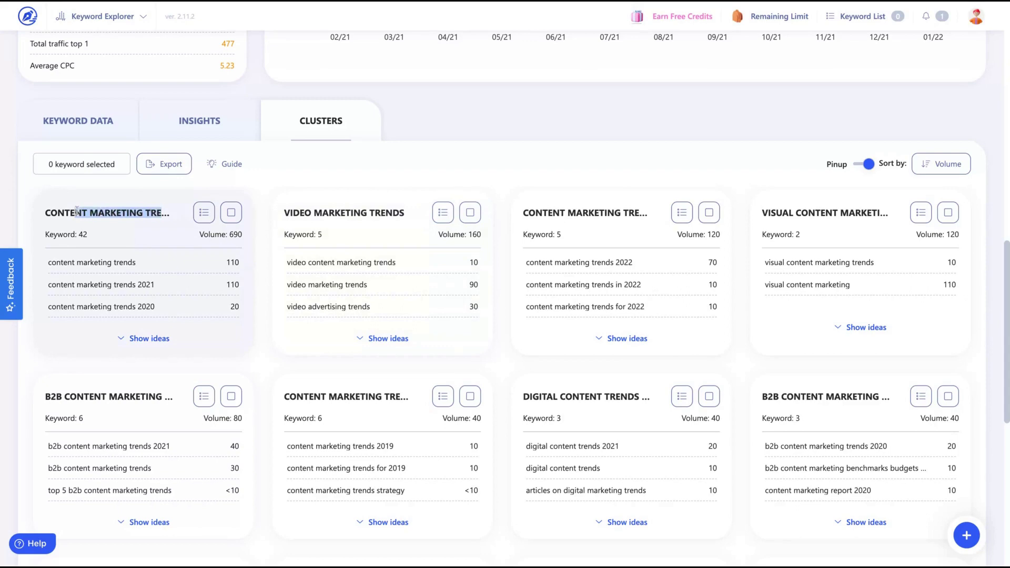
left_click_drag(290, 212, 405, 213)
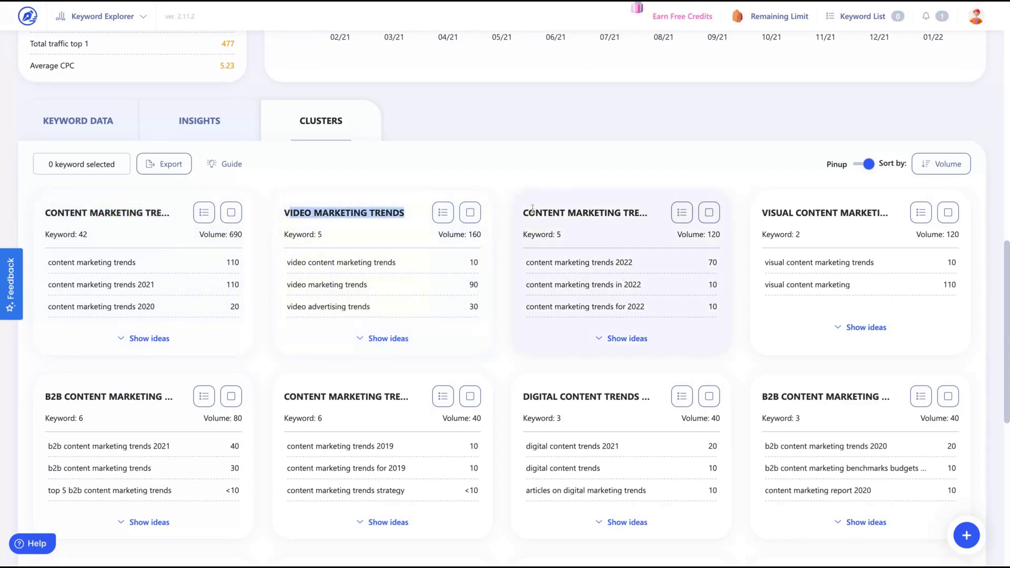
left_click_drag(529, 212, 608, 212)
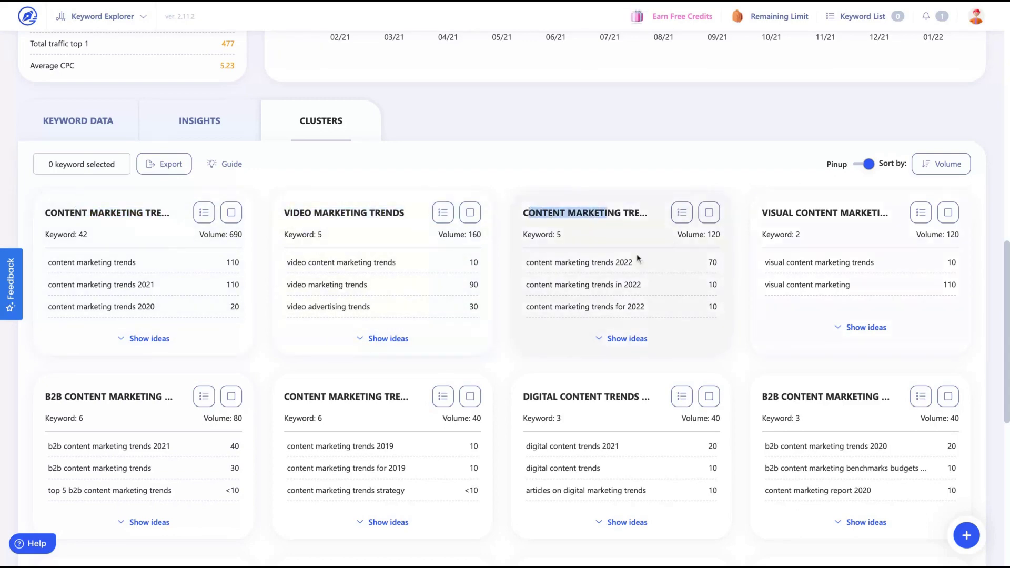
scroll(637, 258, "down", 1)
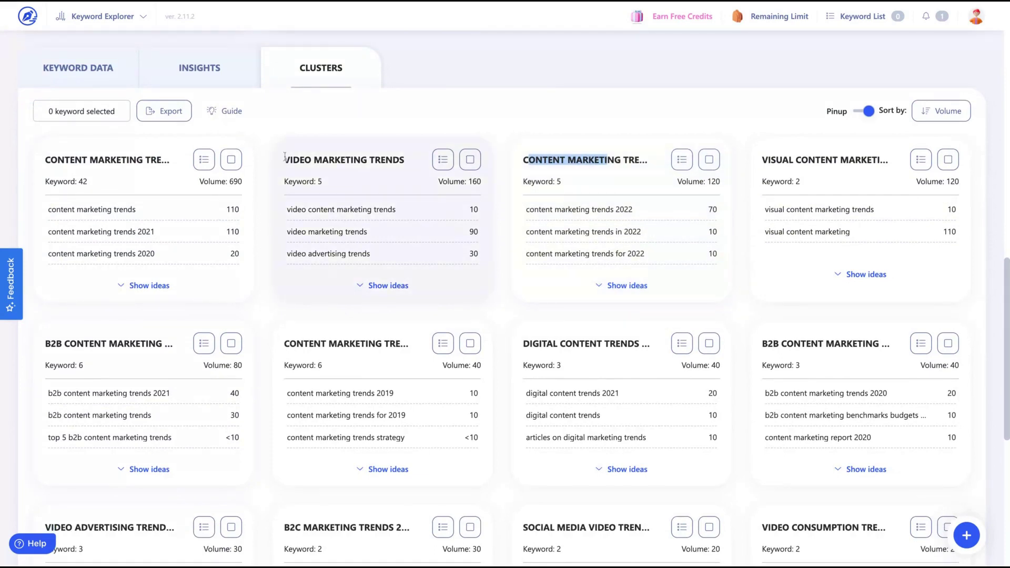
left_click_drag(285, 162, 405, 160)
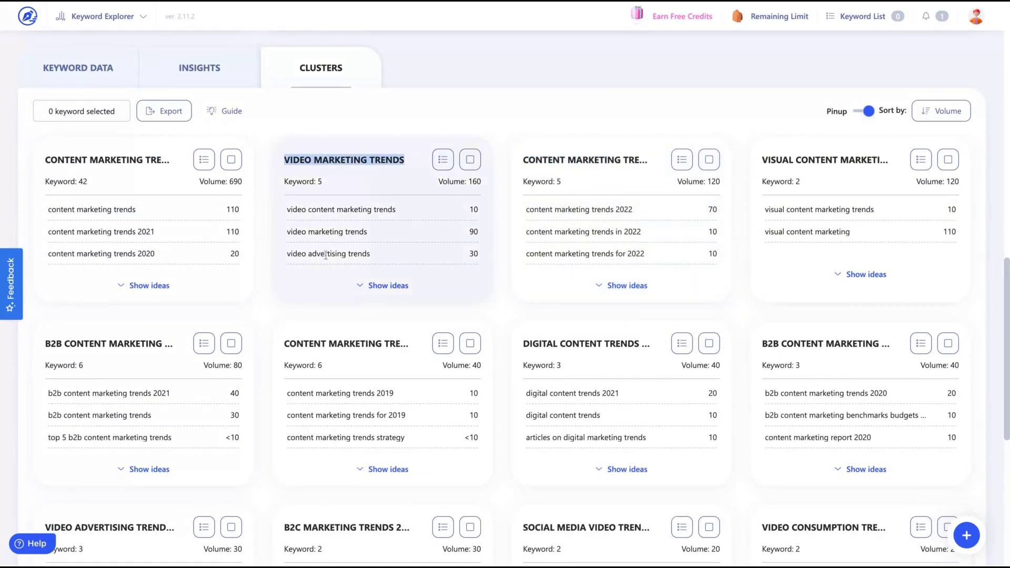
- Select the 'video content marketing trends' keyword line inside its cluster
scroll(337, 231, "down", 1)
scroll(339, 211, "down", 1)
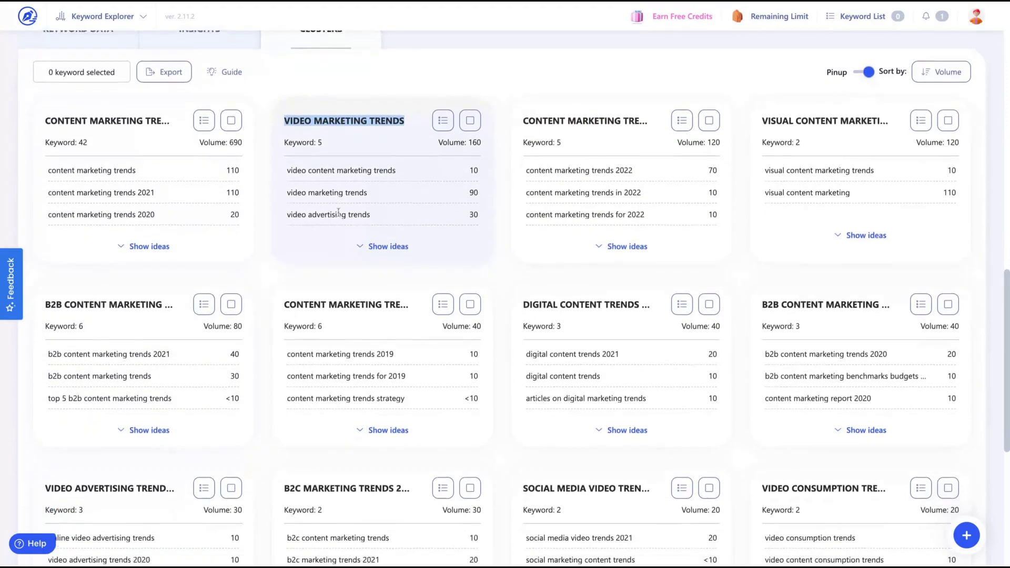
triple_click(289, 146)
scroll(400, 149, "up", 1)
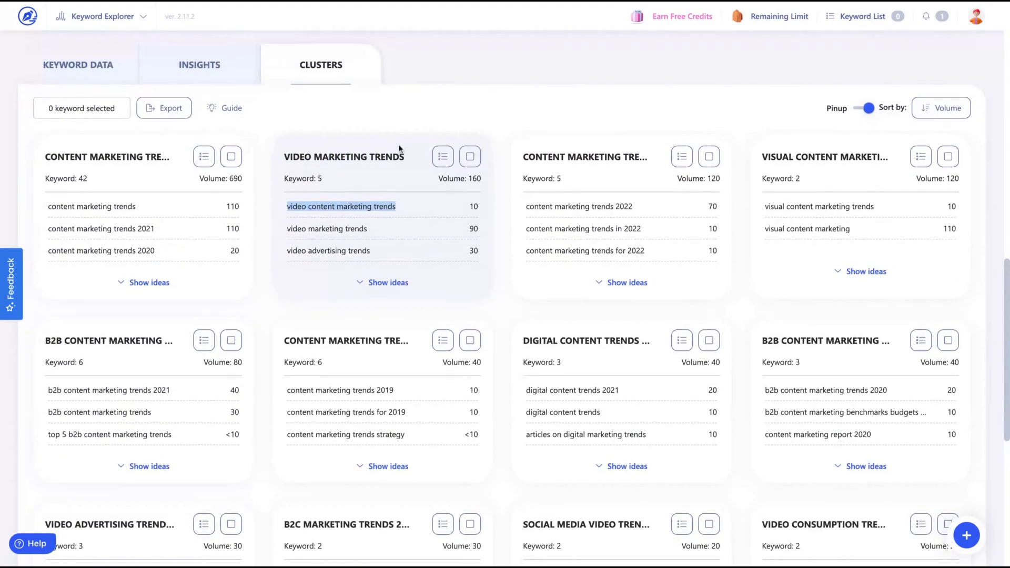
scroll(400, 149, "down", 4)
scroll(400, 149, "down", 2)
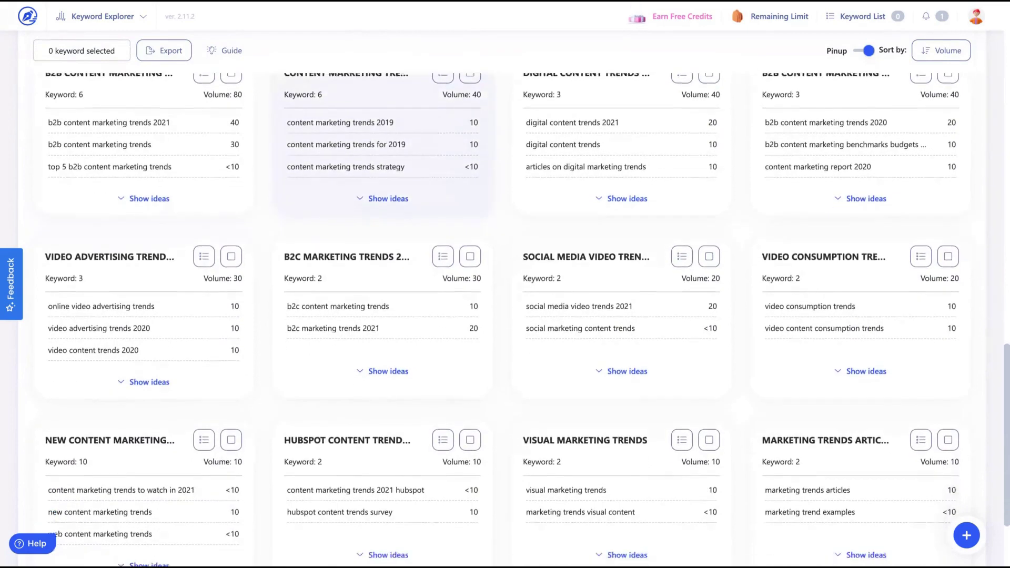
scroll(400, 149, "up", 2)
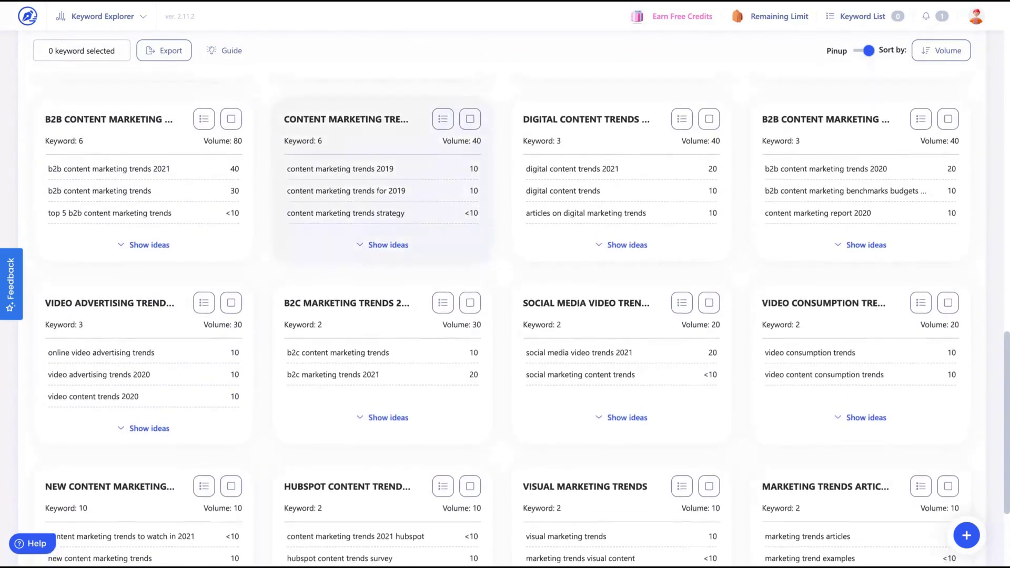
scroll(399, 157, "up", 2)
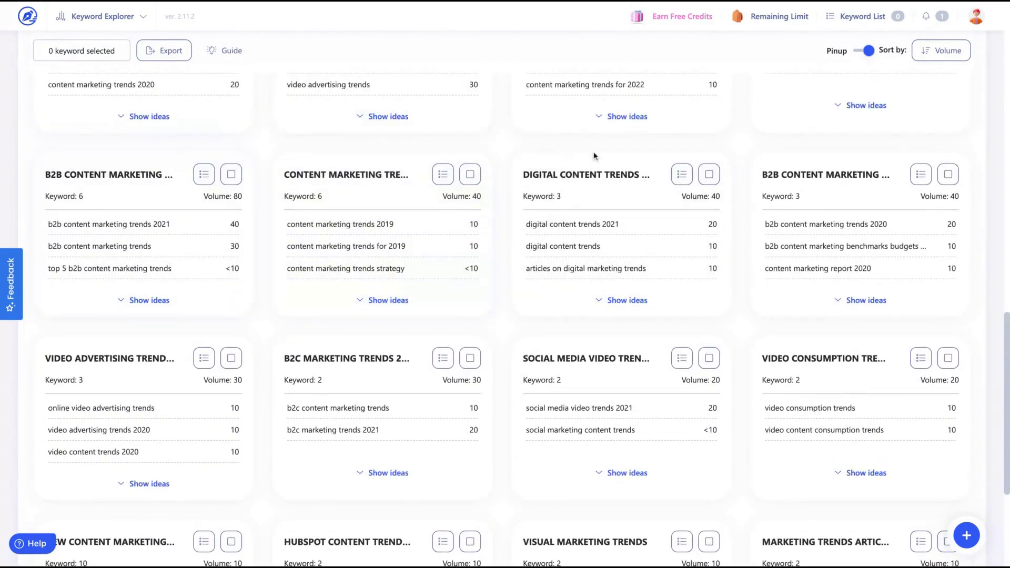
scroll(566, 295, "up", 6)
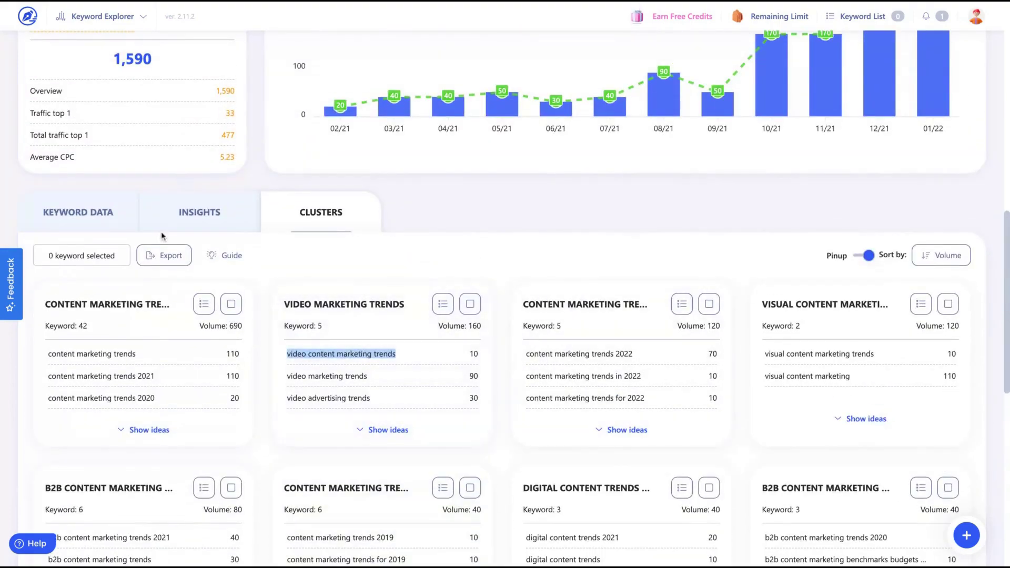
- Return to the full Keyword Data list and its SERP overview of ranking articles
left_click(111, 225)
scroll(337, 297, "down", 3)
scroll(336, 296, "down", 3)
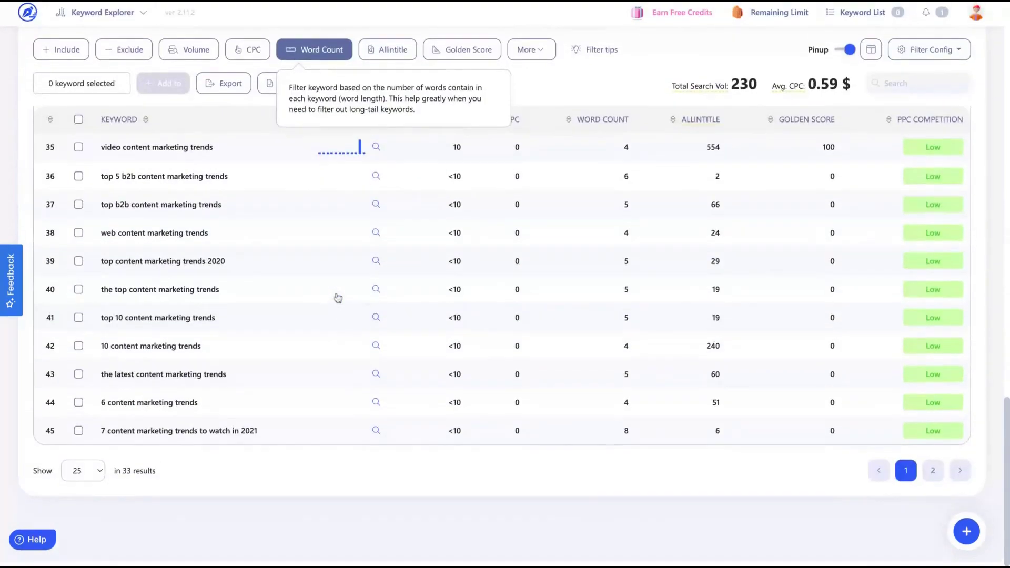
scroll(337, 295, "up", 10)
scroll(308, 104, "up", 7)
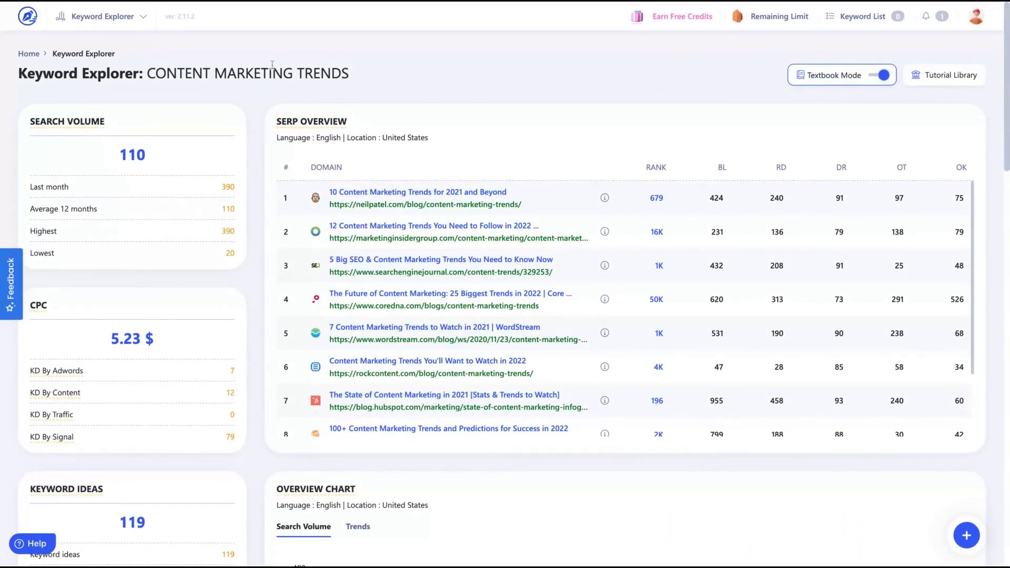
- Highlight the searched keyword in the page title and bring up the WriterZen tools menu
left_click_drag(228, 74, 348, 74)
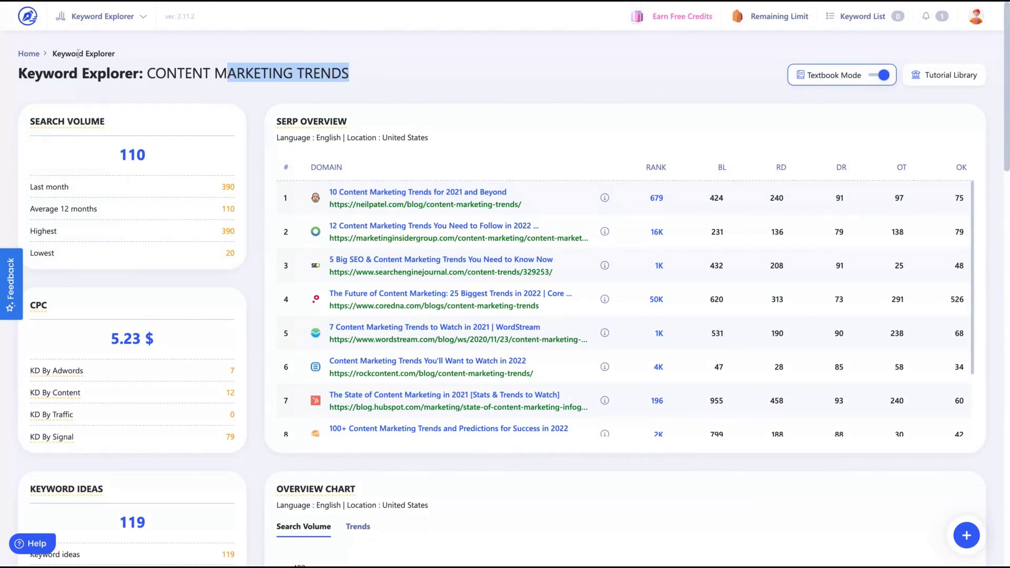
left_click(130, 27)
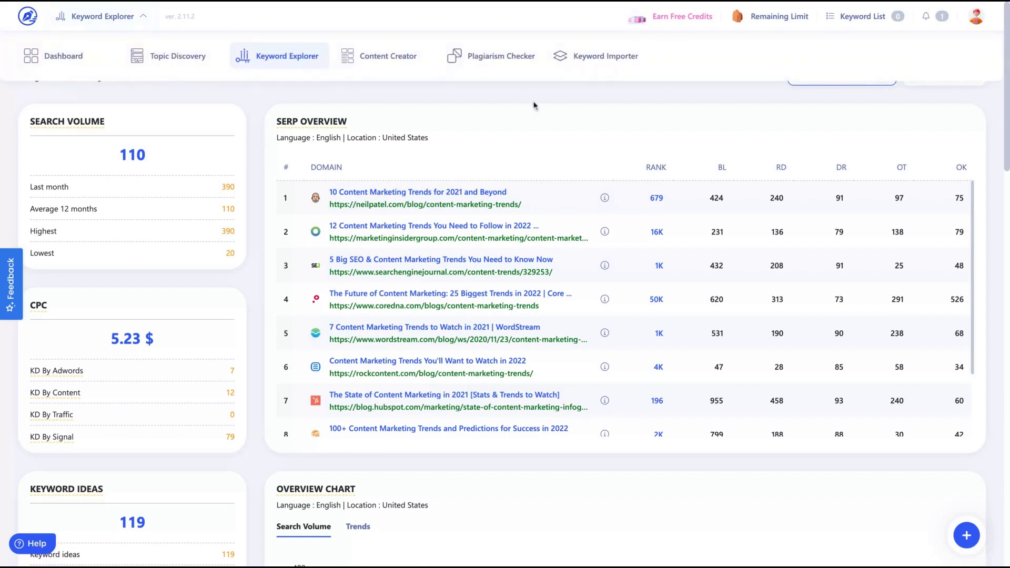
- Start a new Plagiarism Checker project titled 'Digital Marketing'
left_click(469, 55)
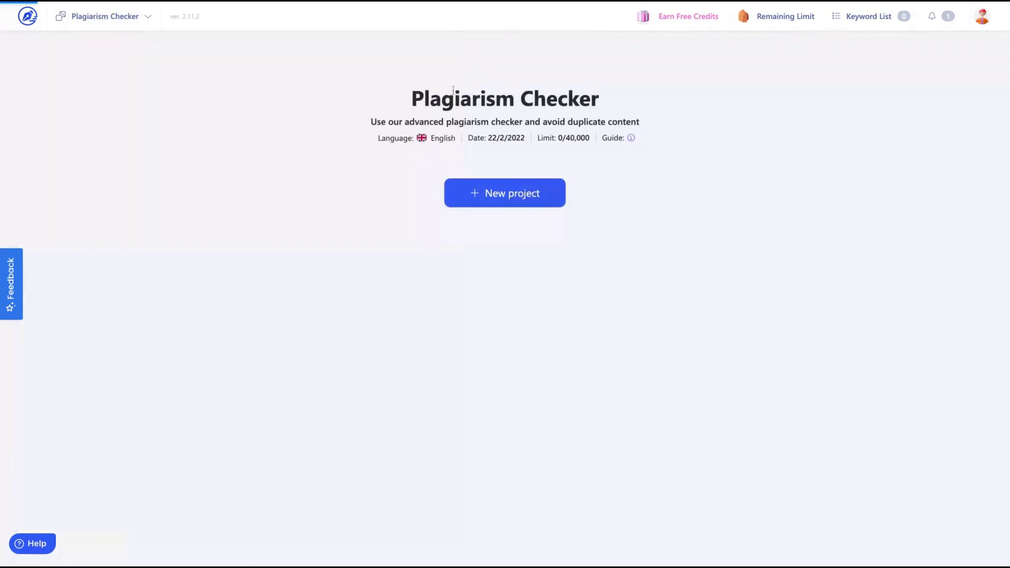
left_click(485, 184)
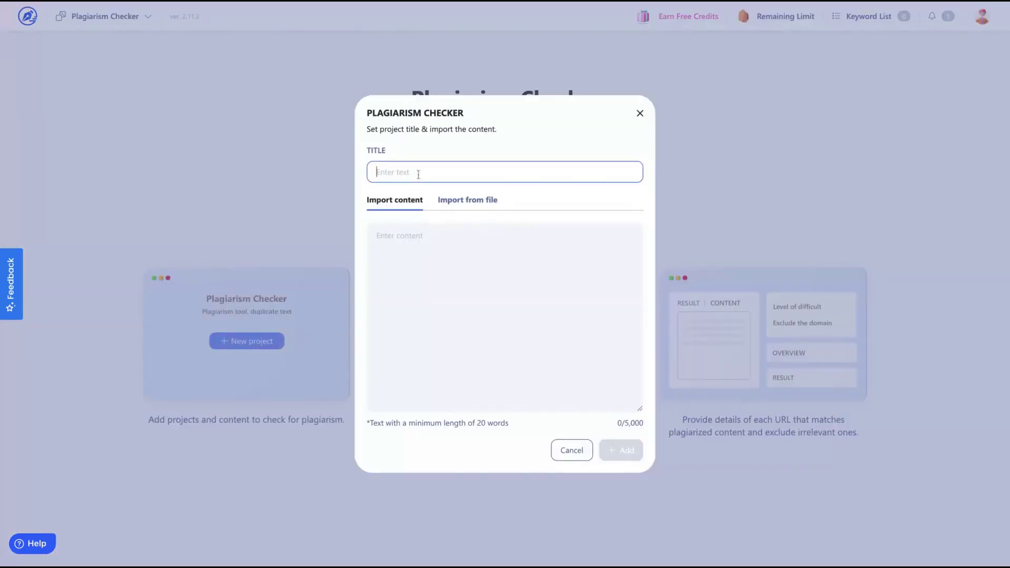
type("T")
key("BackSpace")
type("Digital Marketing")
- Paste the legal marketing article, delete its later sections down to 228 words, and submit the check
left_click(479, 206)
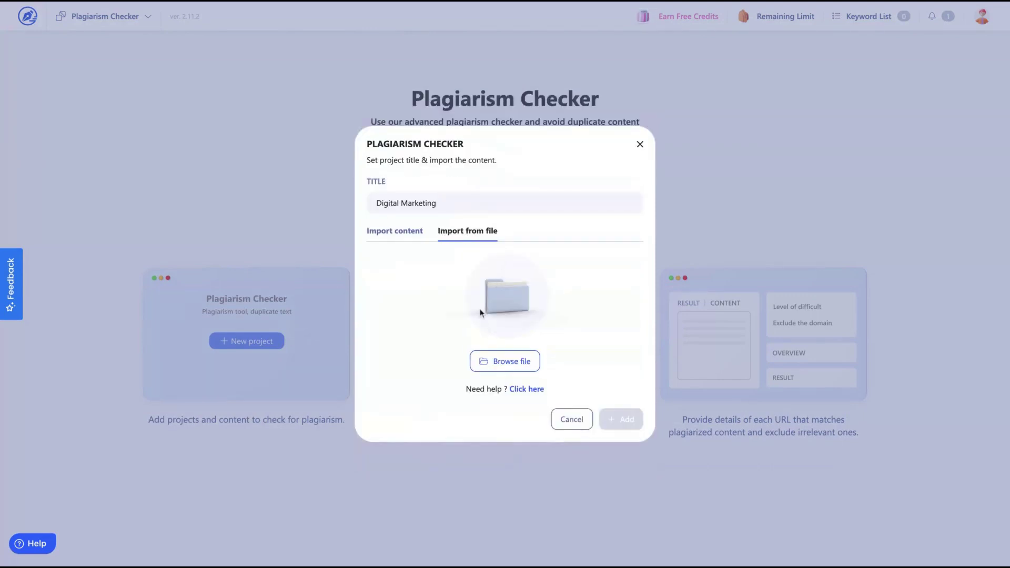
left_click(394, 230)
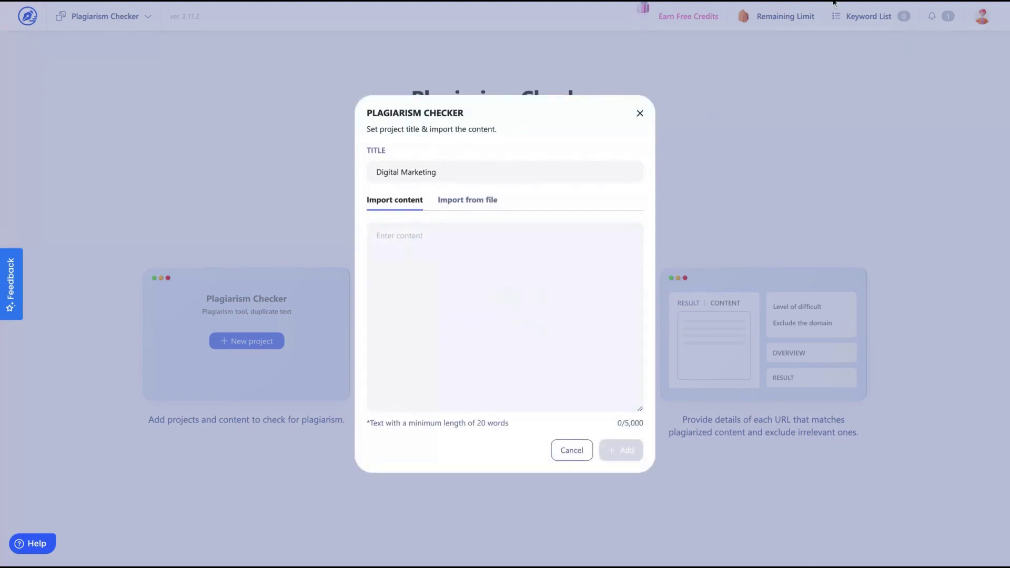
left_click(417, 237)
key("ctrl+v")
scroll(415, 240, "up", 15)
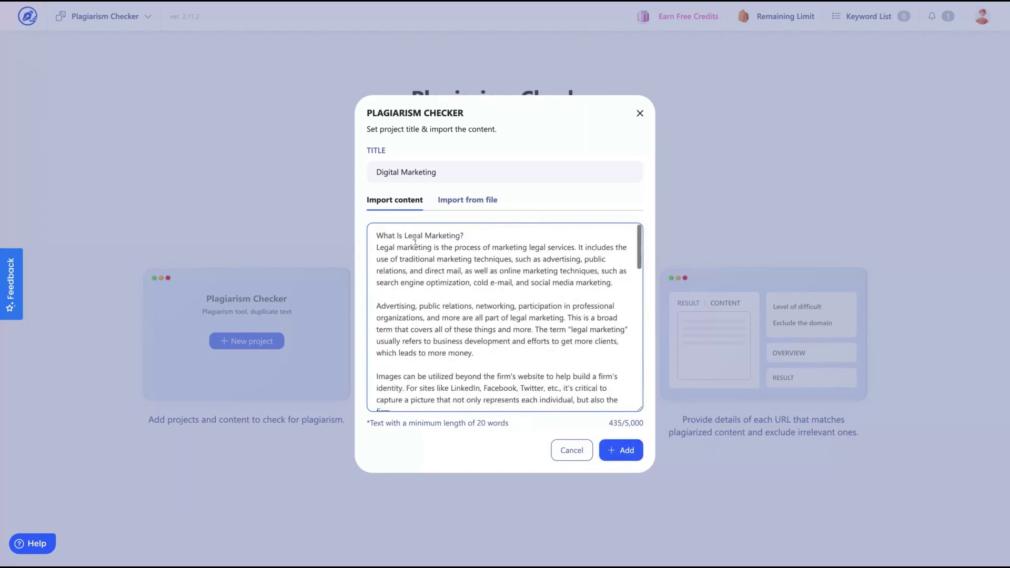
scroll(415, 241, "down", 15)
left_click_drag(531, 376, 377, 283)
key("BackSpace")
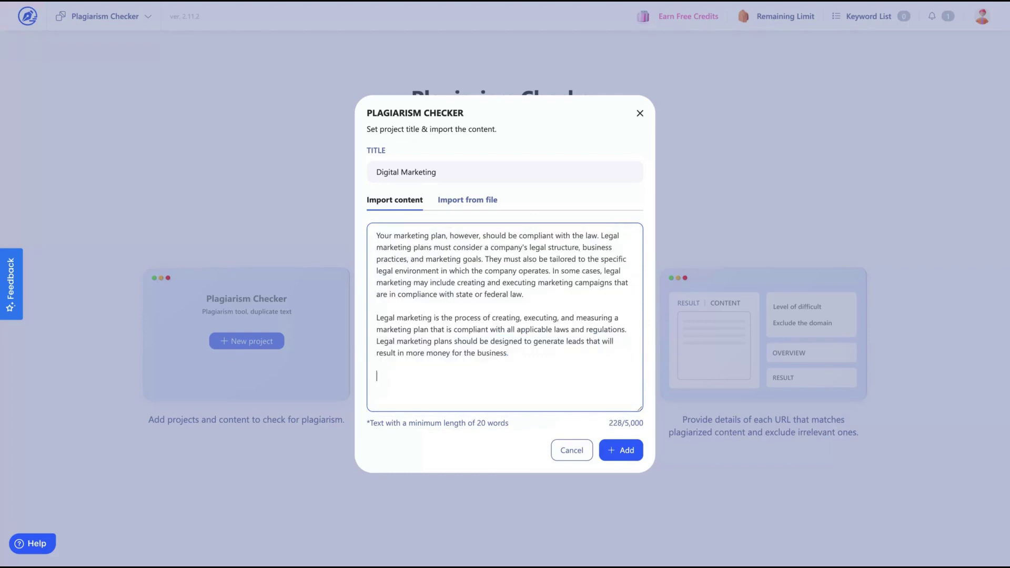
scroll(385, 248, "up", 1)
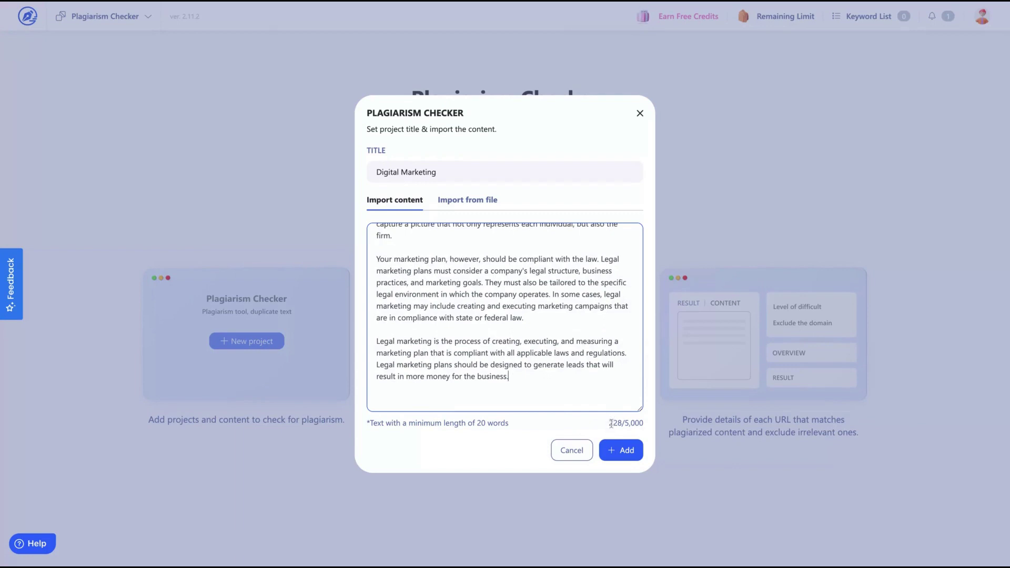
left_click(621, 452)
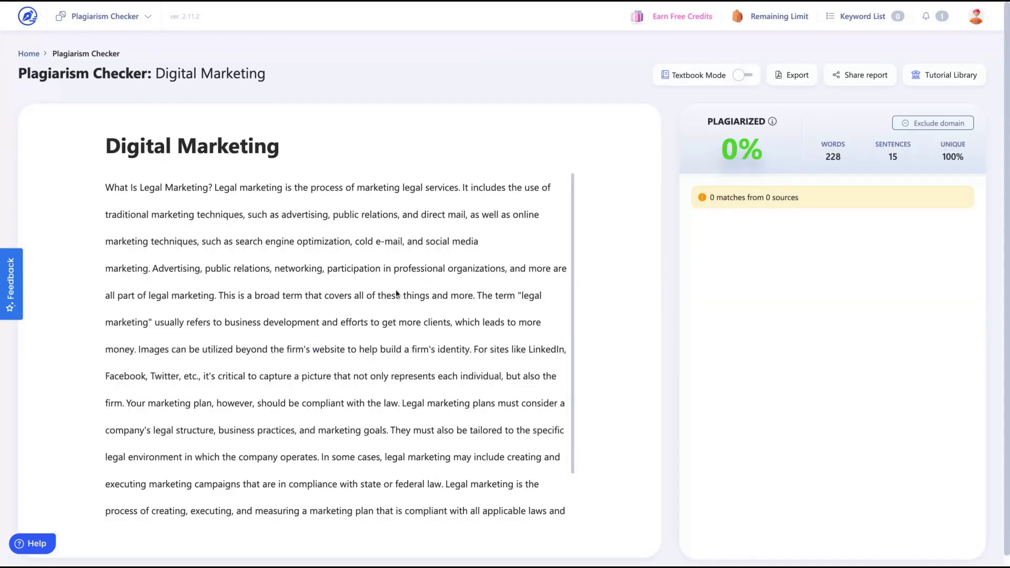
- Scroll through the Digital Marketing report showing 0% plagiarized across 15 sentences
scroll(397, 294, "down", 2)
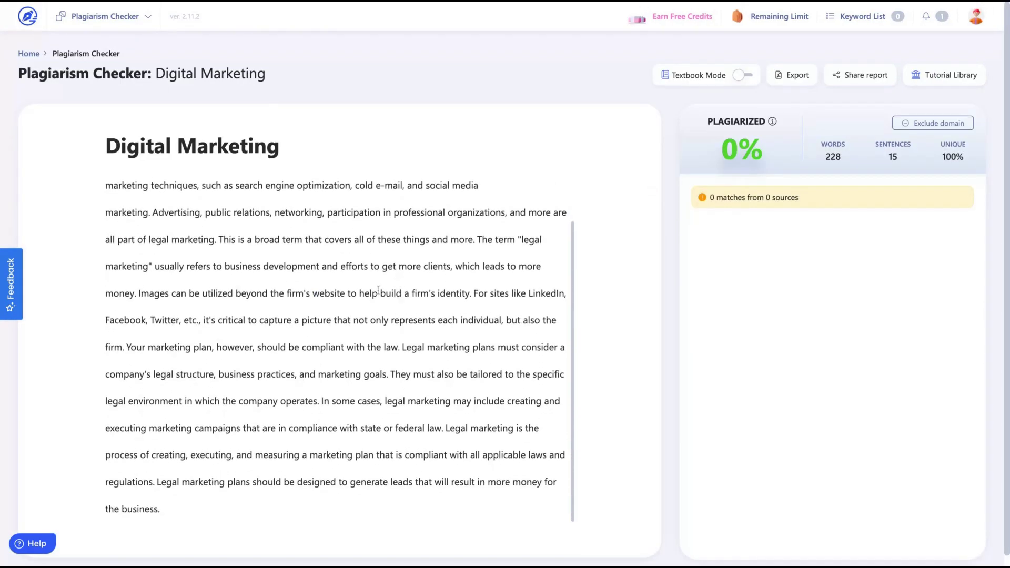
scroll(380, 293, "up", 2)
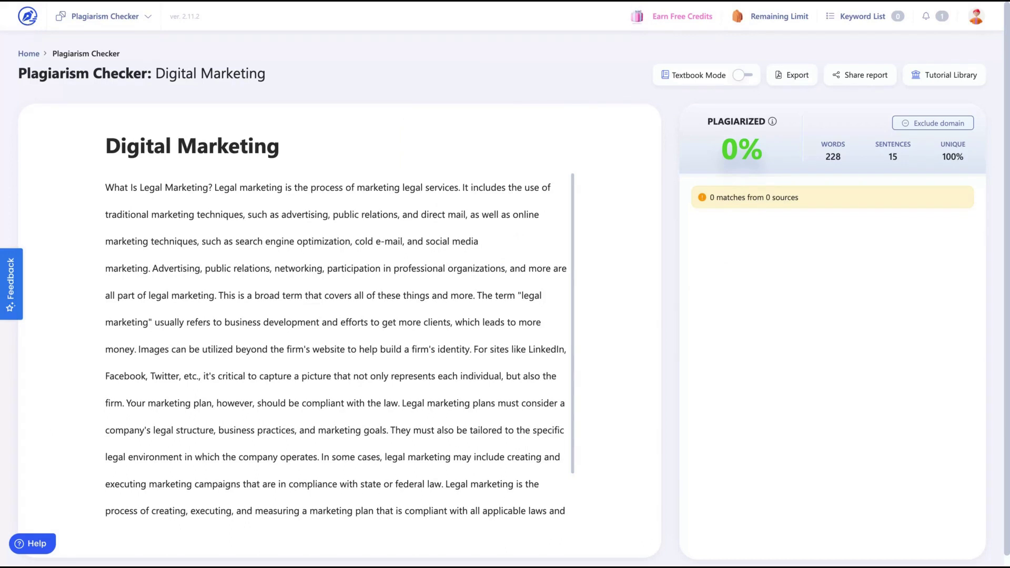
- Look over the Keyword Importer's new project name and keyword fields, then close the form unsaved
left_click(118, 17)
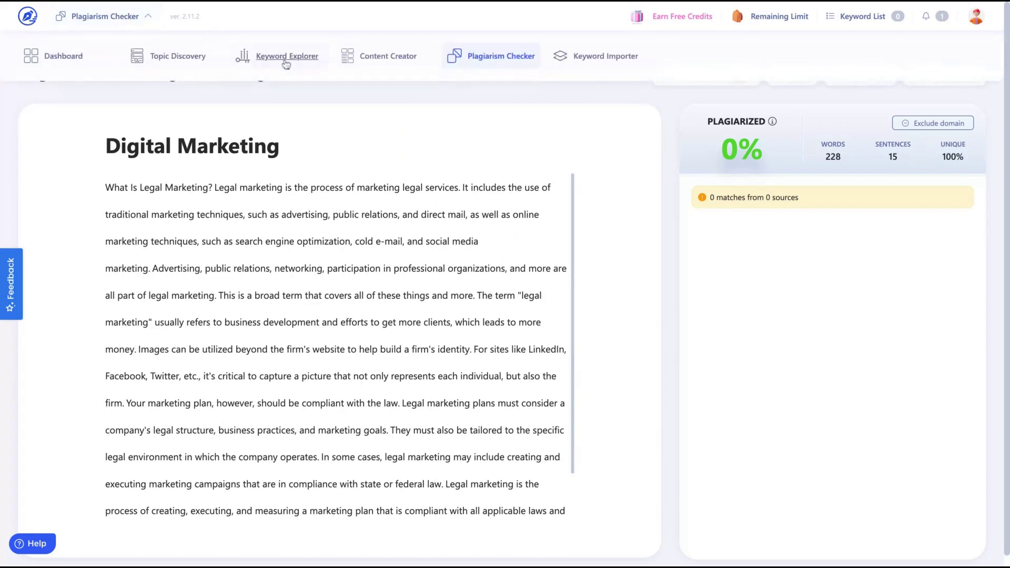
left_click(565, 57)
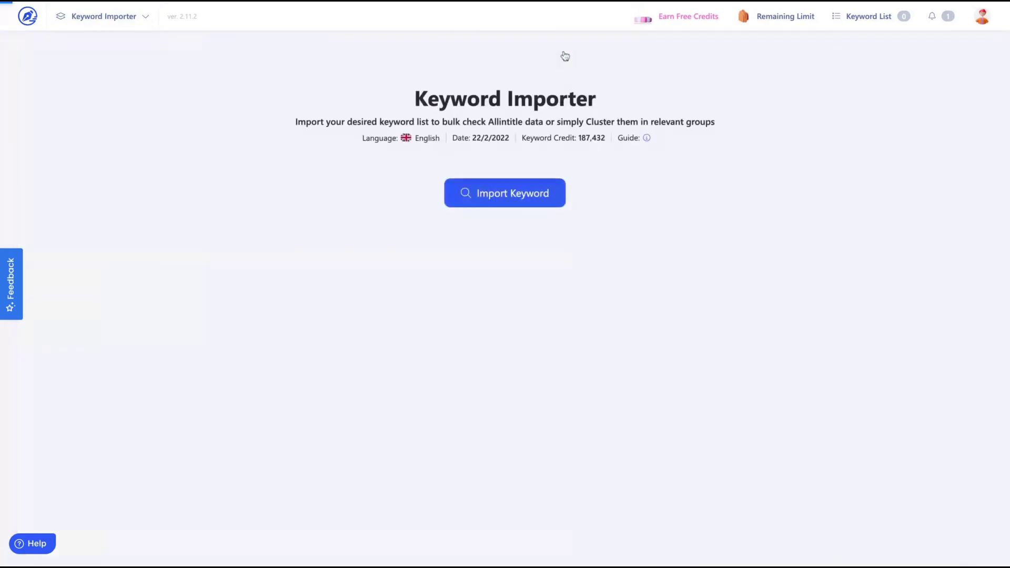
left_click(477, 205)
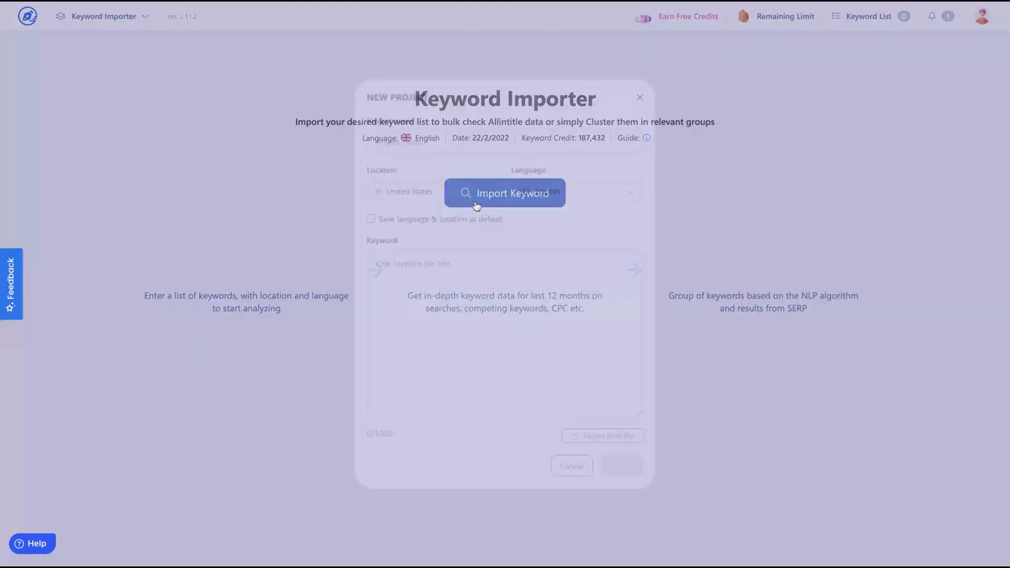
left_click(426, 144)
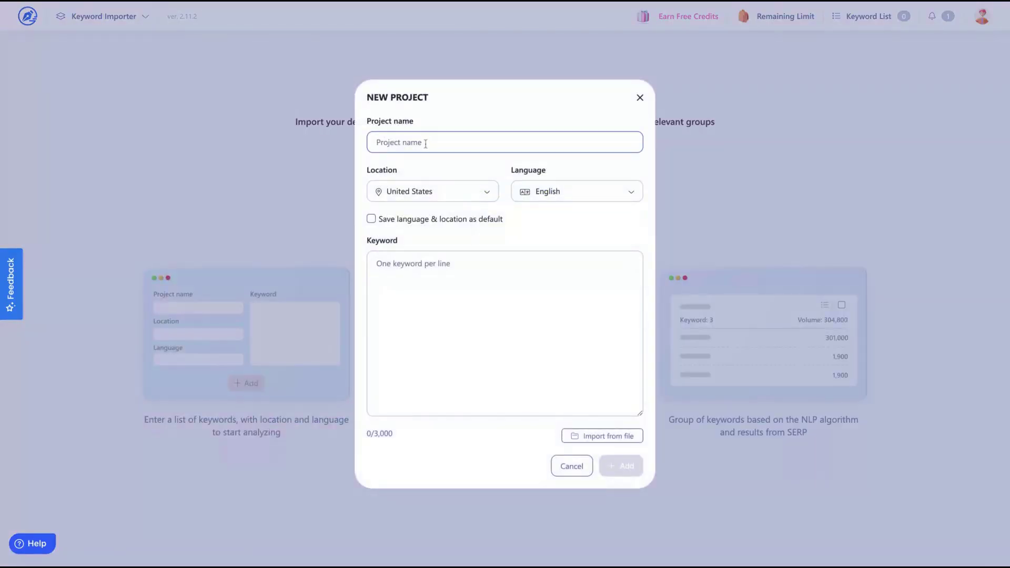
left_click(397, 291)
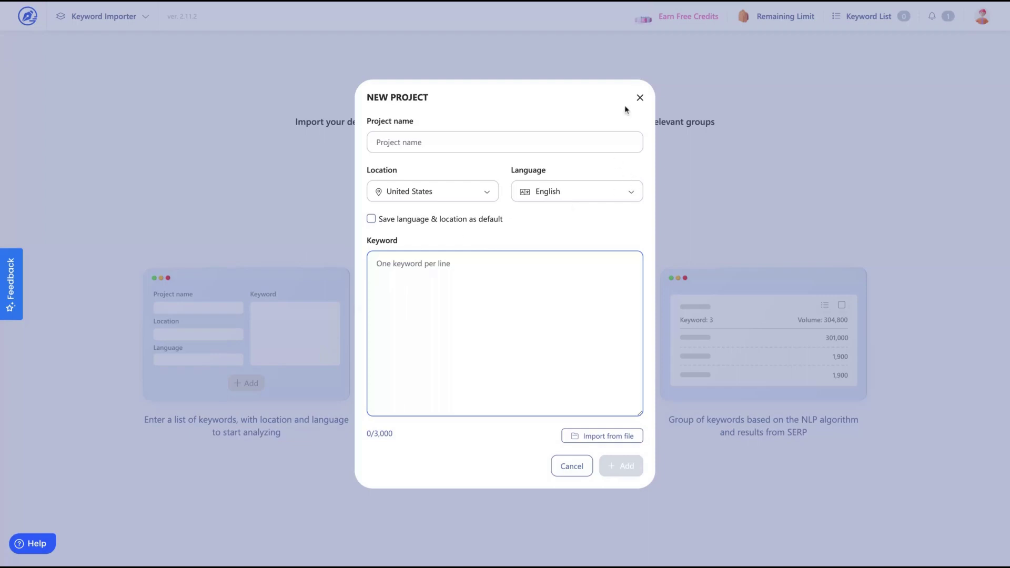
left_click(639, 98)
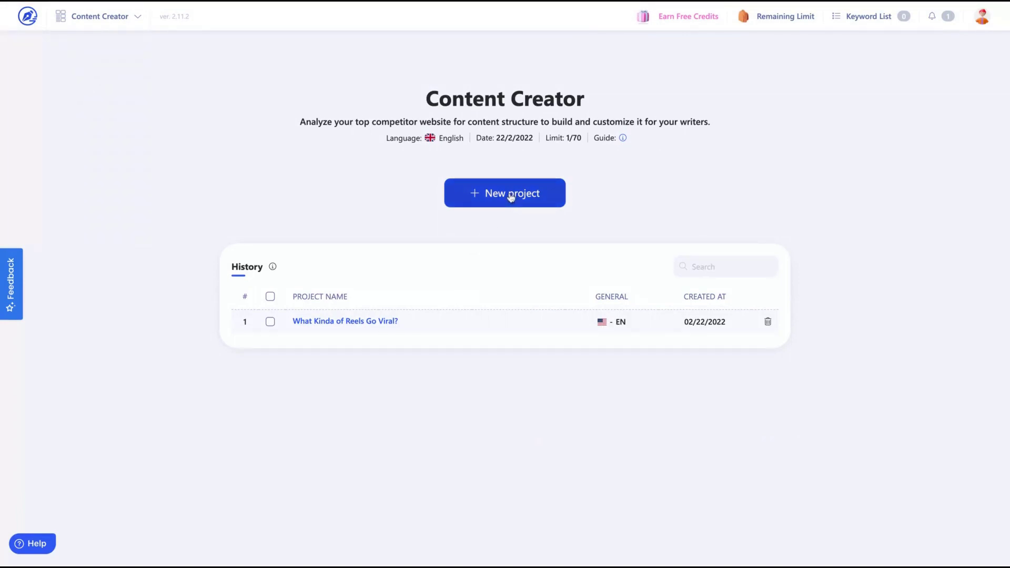
- Start a new Content Creator project, keeping United States as location and English as language
left_click(489, 193)
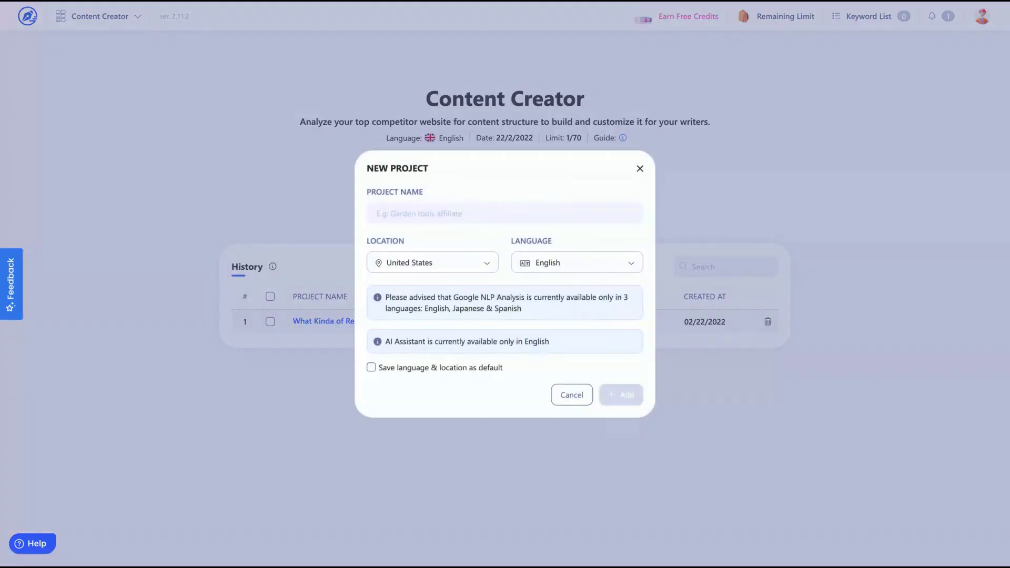
left_click(483, 263)
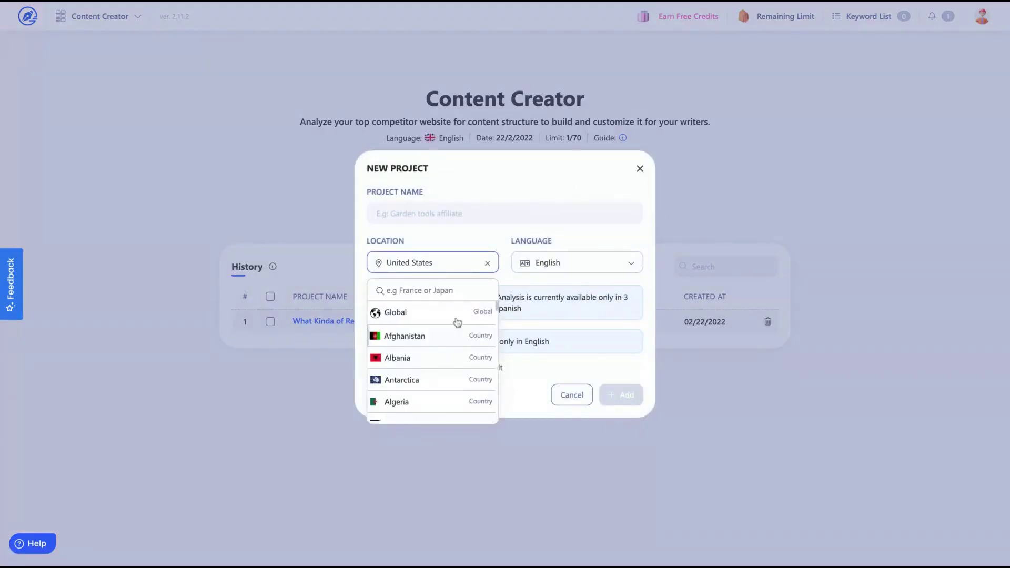
left_click(485, 265)
left_click(577, 270)
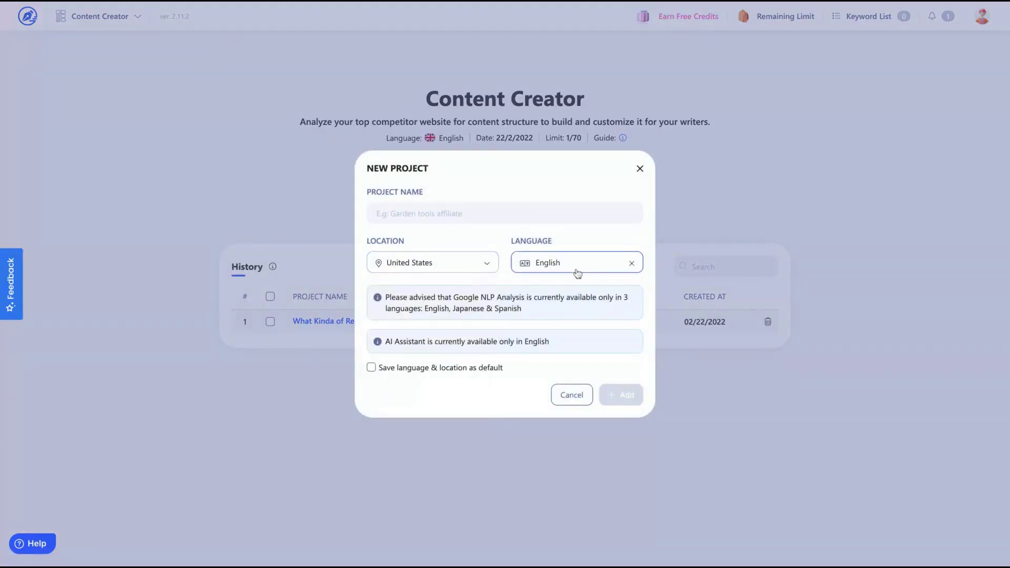
scroll(552, 358, "down", 1)
scroll(555, 353, "up", 1)
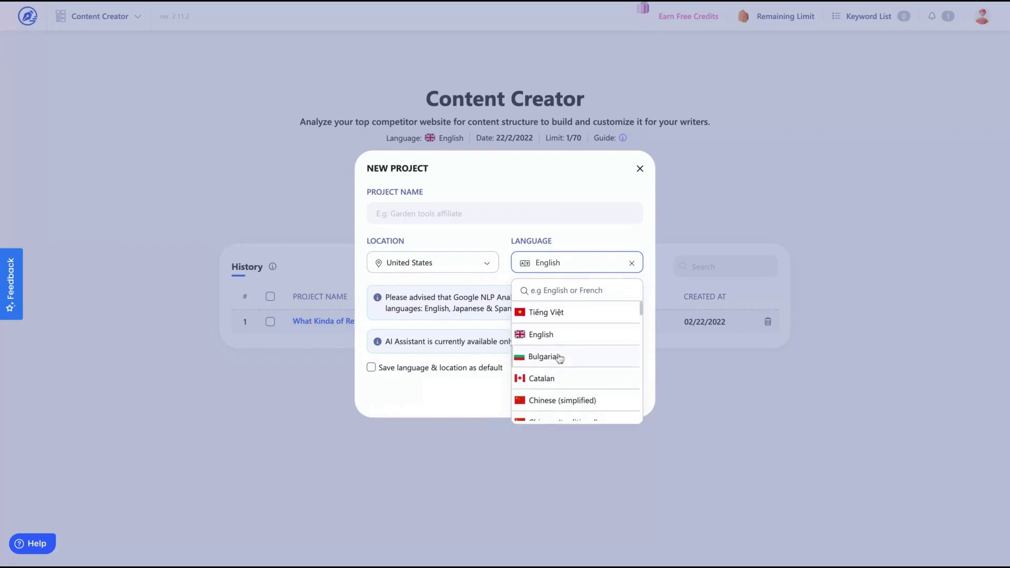
left_click(475, 305)
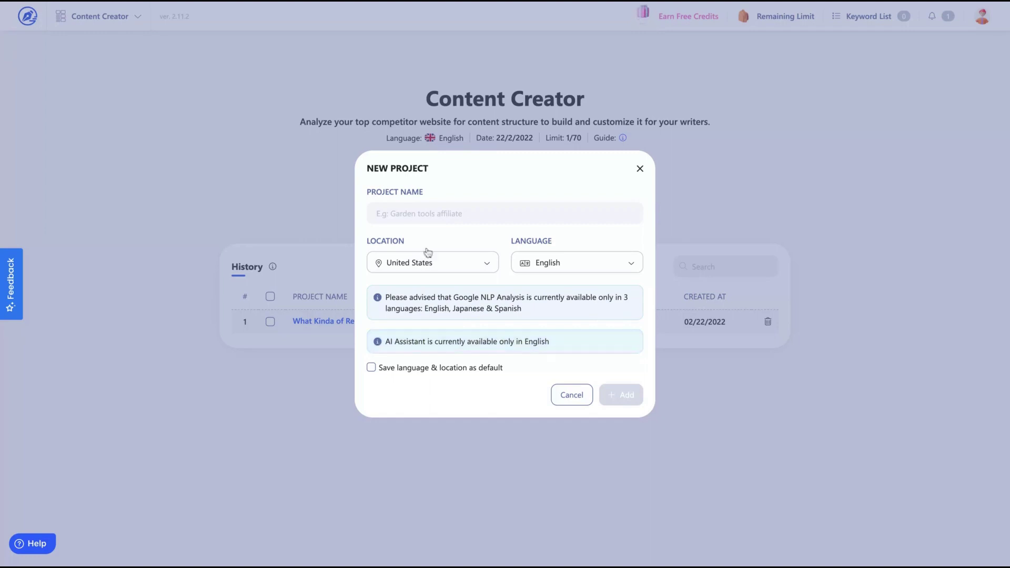
- Name the project 'What is legal marketing?' and create it
left_click(442, 216)
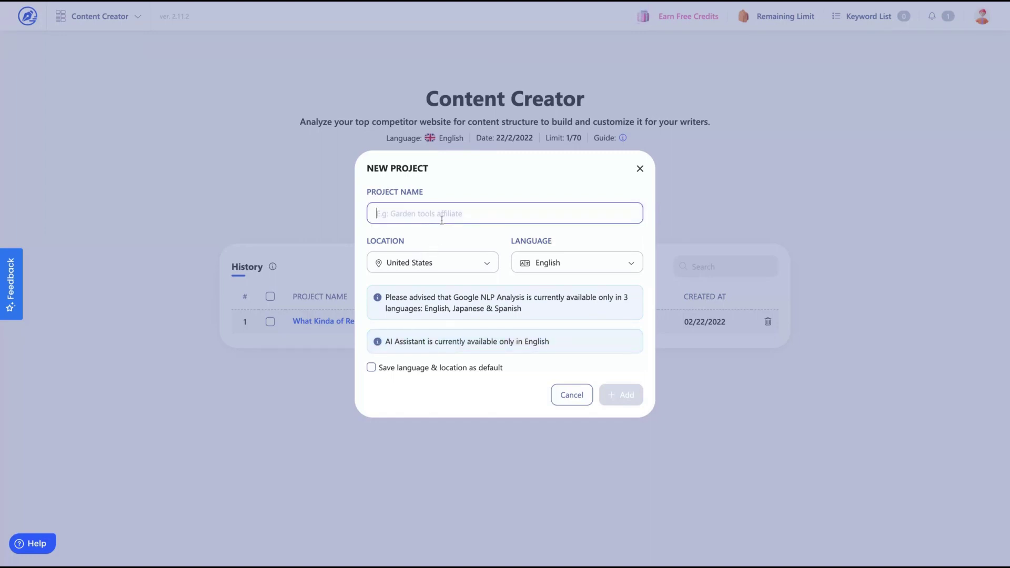
type("What is marketing")
key("ctrl+a")
type("What is legal marketing?")
key("Return")
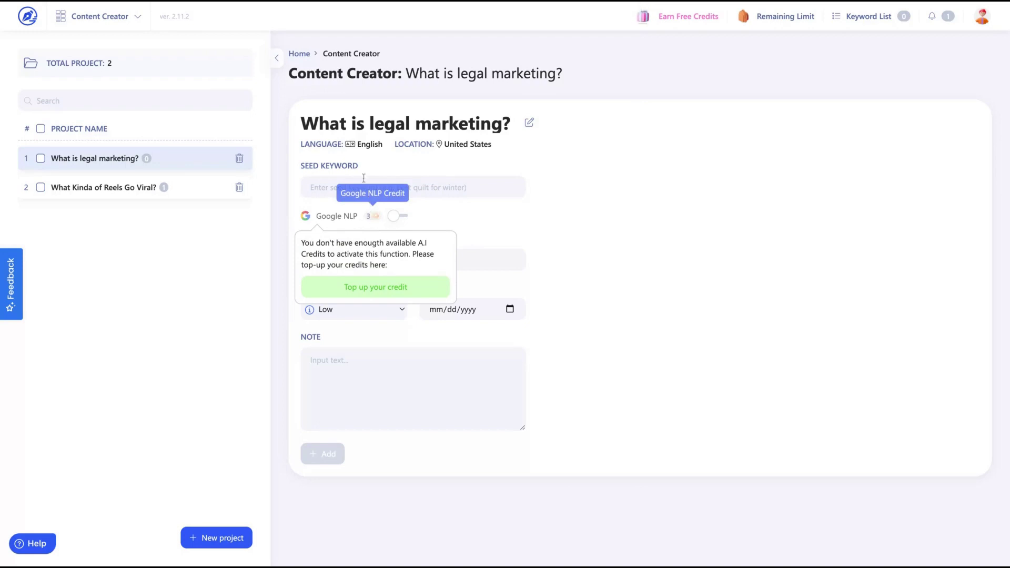
- Fill in the writer's name and seed keyword 'what is legal marketing', then run the competitive analysis
left_click(333, 385)
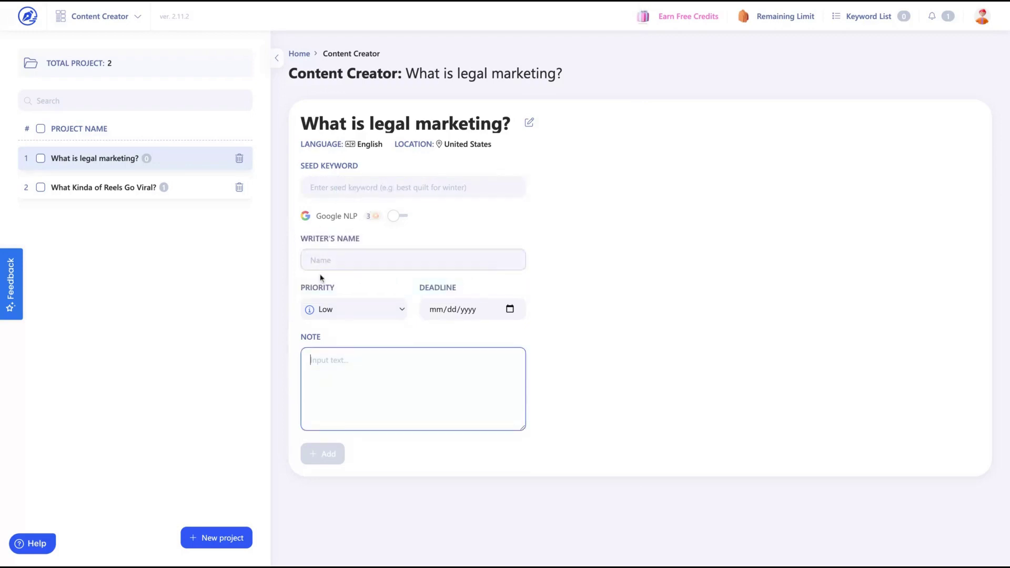
left_click(354, 260)
type("Igor Pereira")
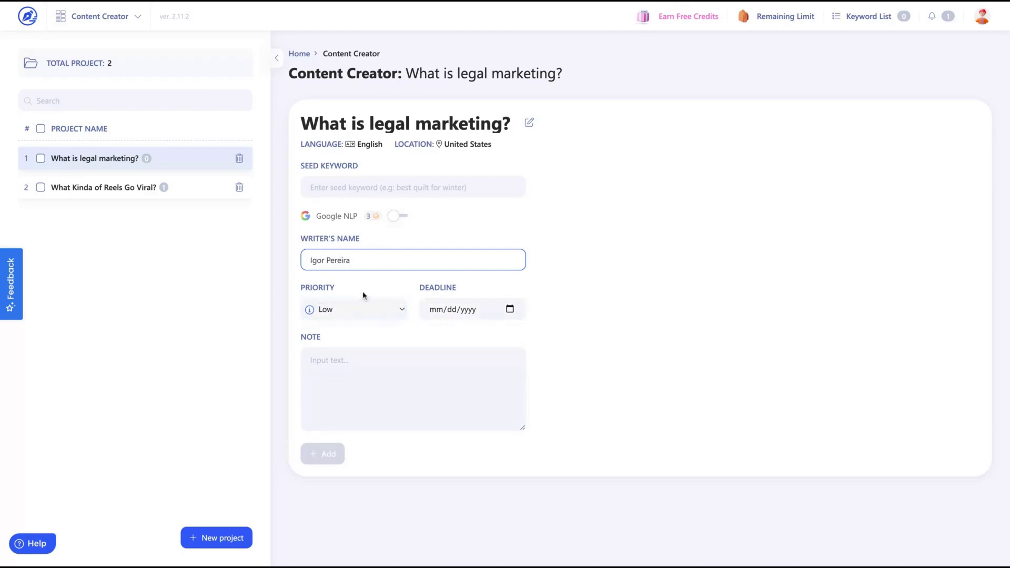
left_click(362, 354)
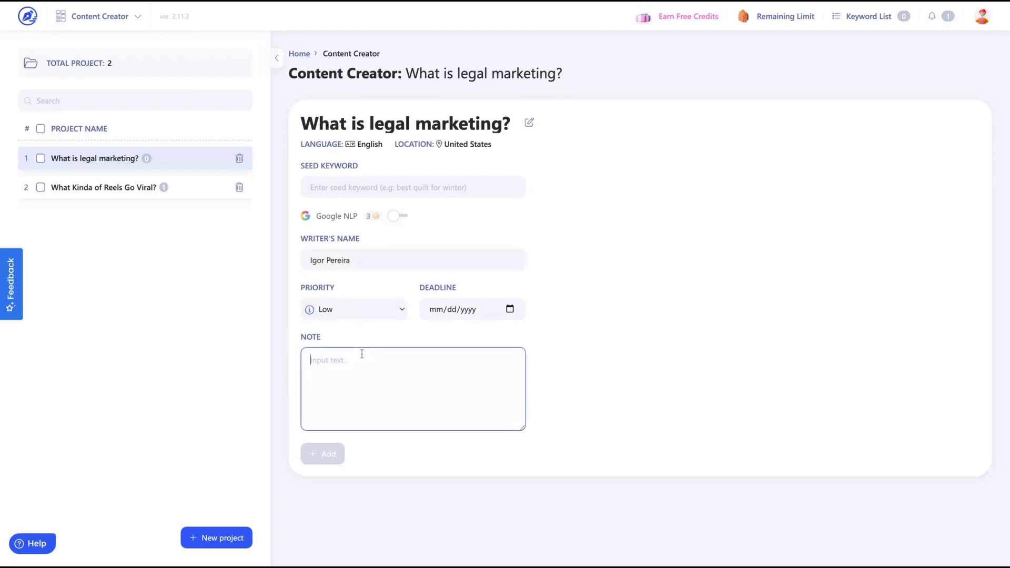
left_click(410, 184)
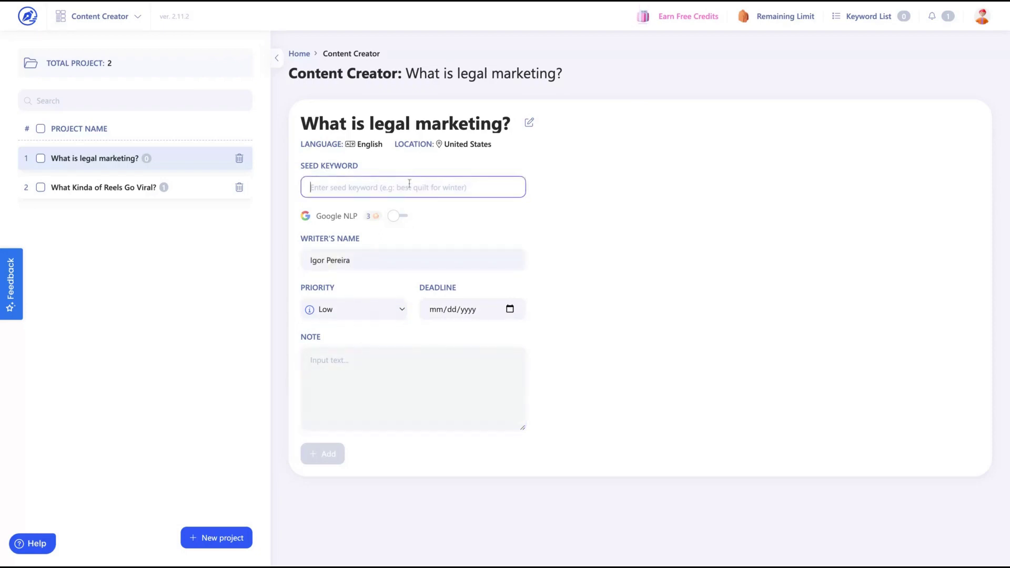
type("what is legal marketing")
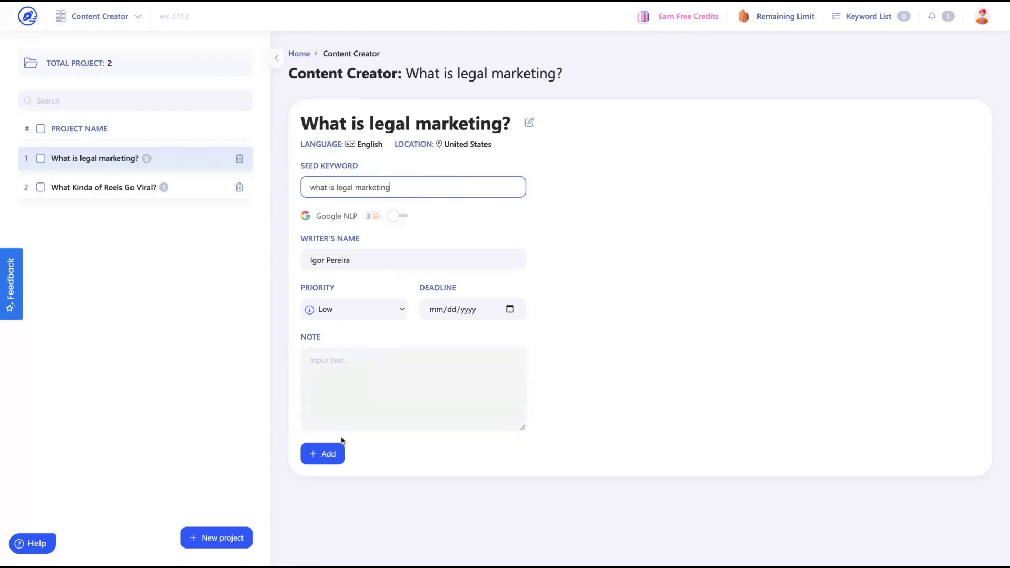
left_click(326, 453)
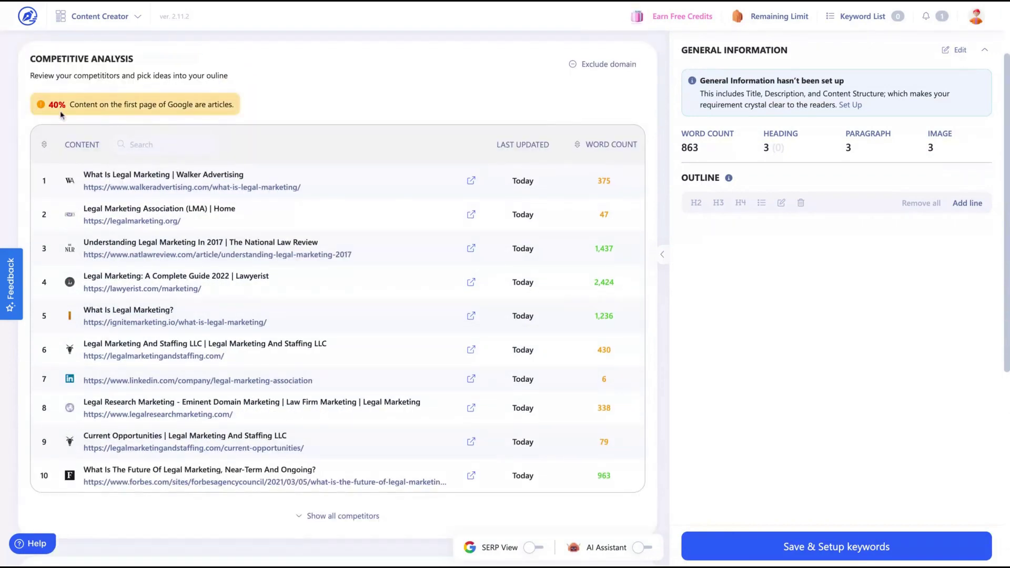
- Add four People also ask questions as H2s: legal environment, legal marketing, legal approach, legal aspects
mouse_move(214, 105)
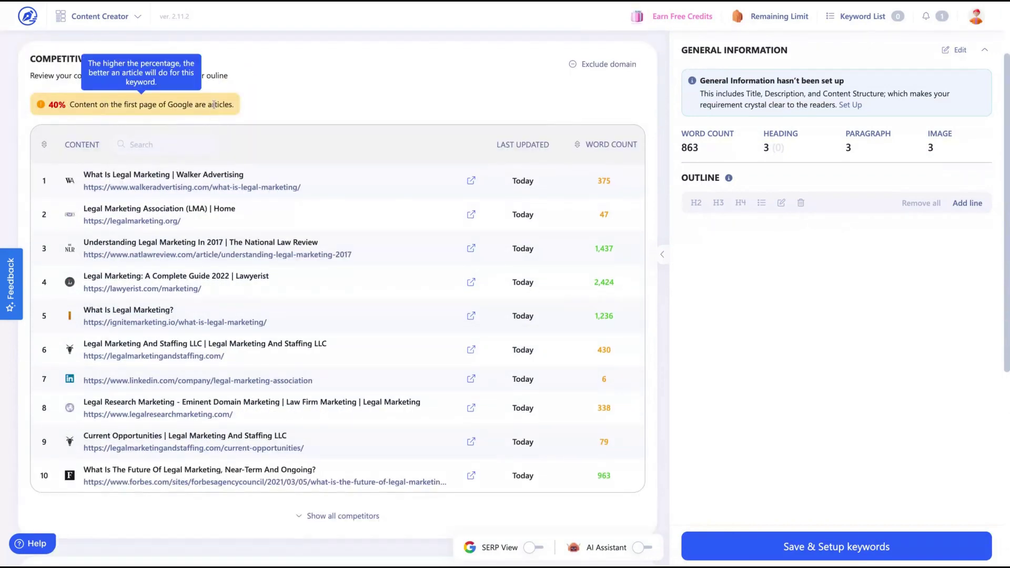
scroll(136, 284, "down", 1)
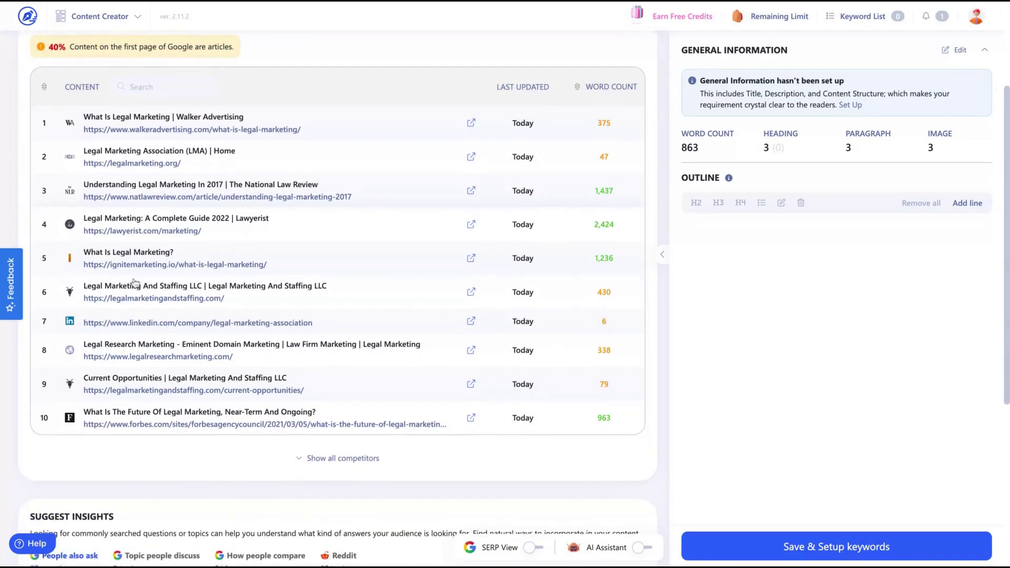
scroll(379, 263, "down", 1)
scroll(307, 299, "up", 2)
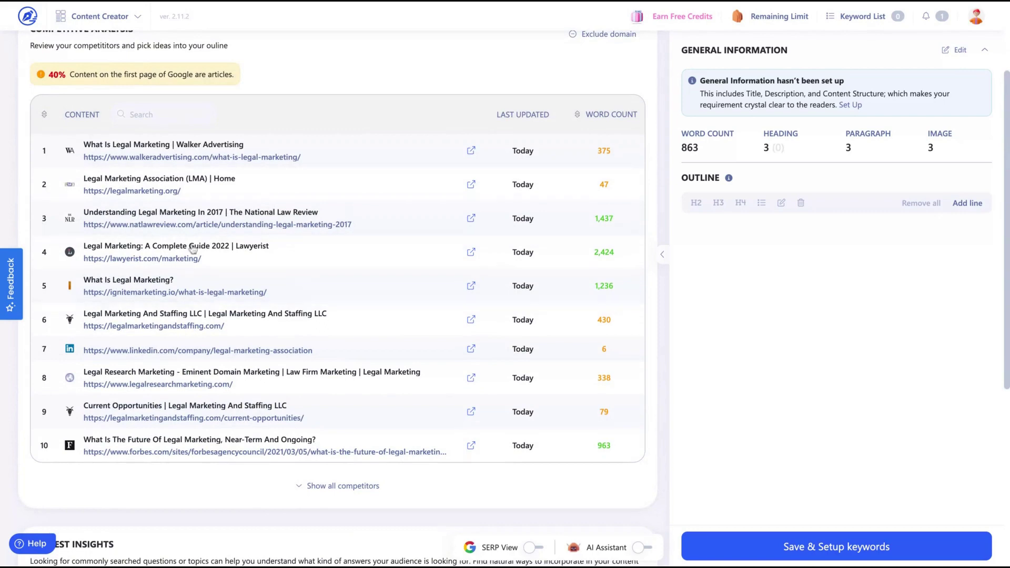
scroll(158, 389, "down", 6)
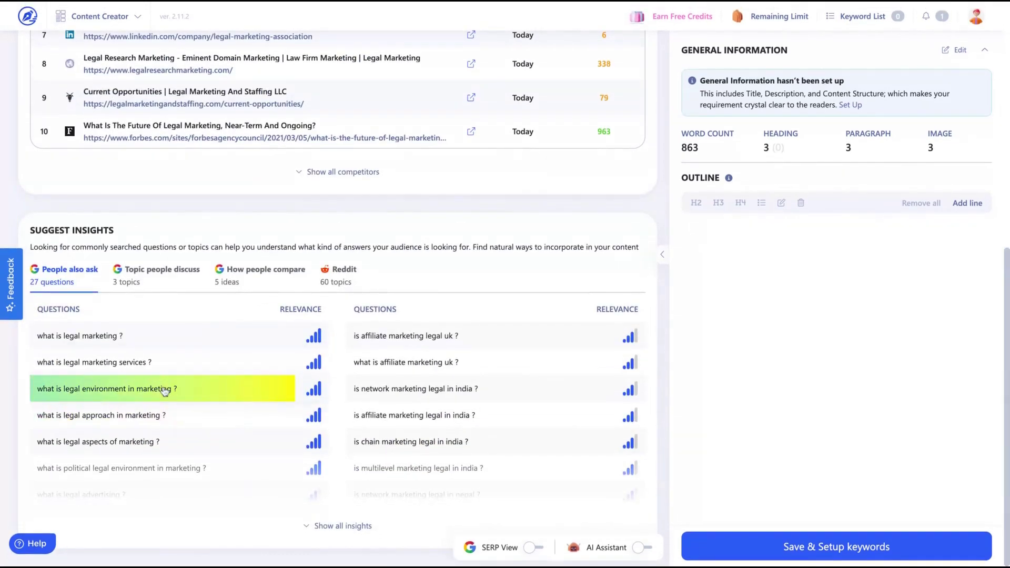
left_click(164, 390)
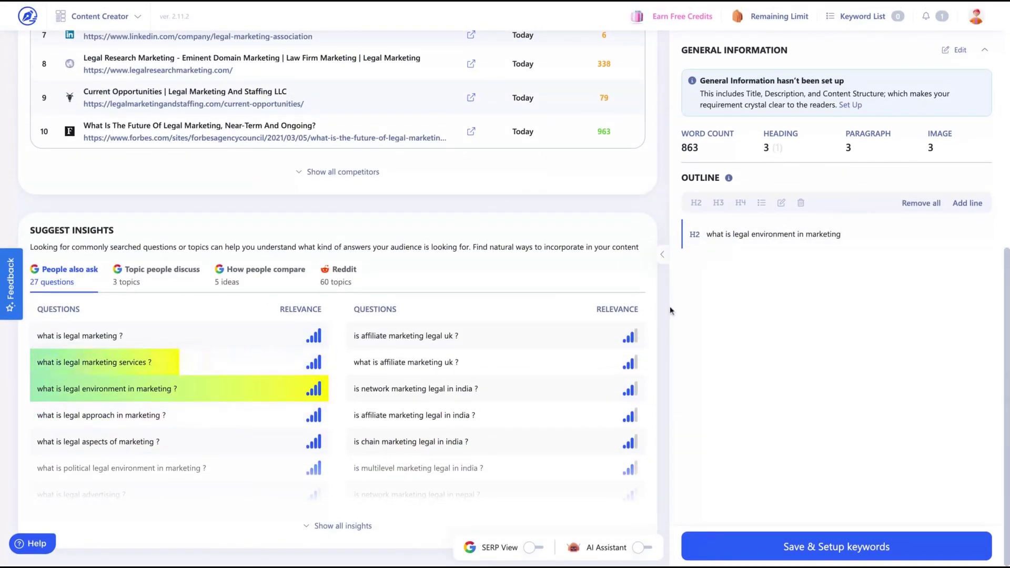
left_click(245, 341)
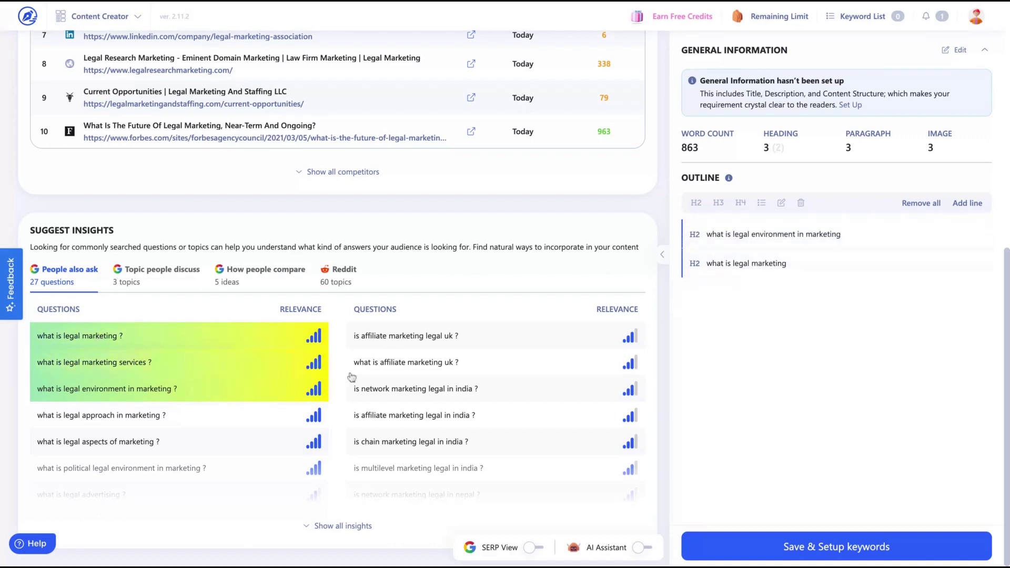
left_click(105, 415)
left_click(105, 441)
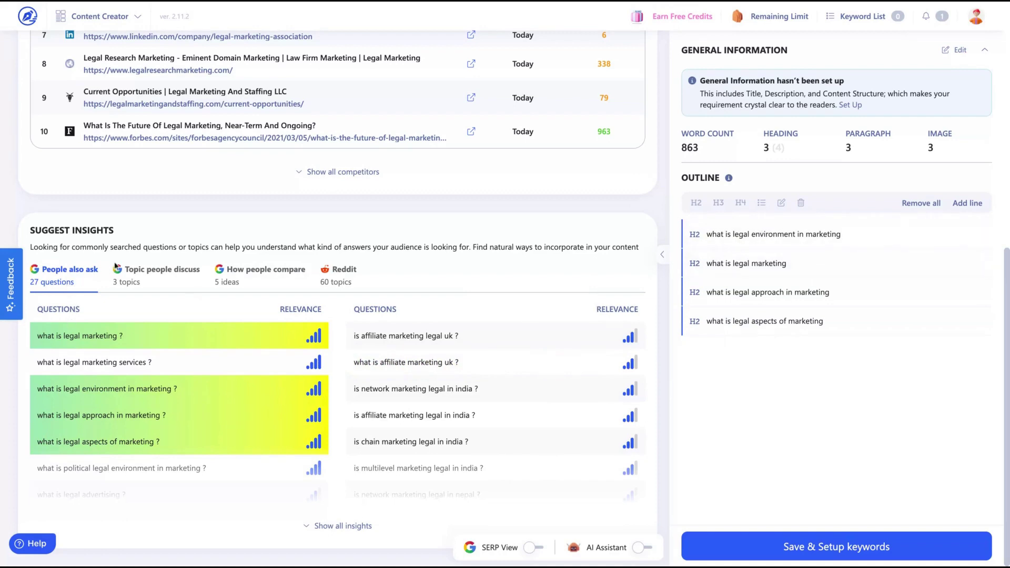
- Browse the topics, comparisons and Reddit insight tabs
left_click(165, 284)
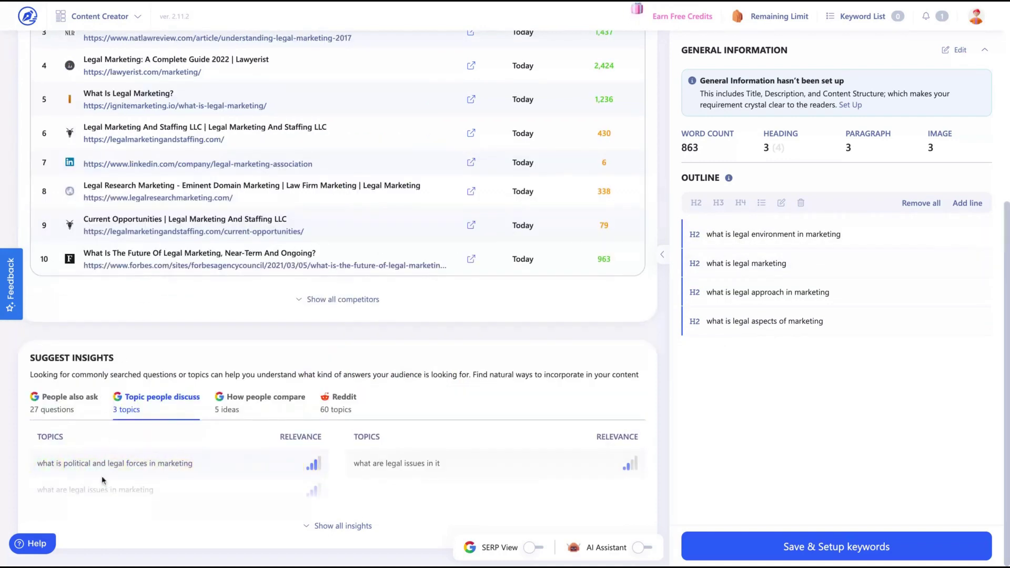
left_click(250, 412)
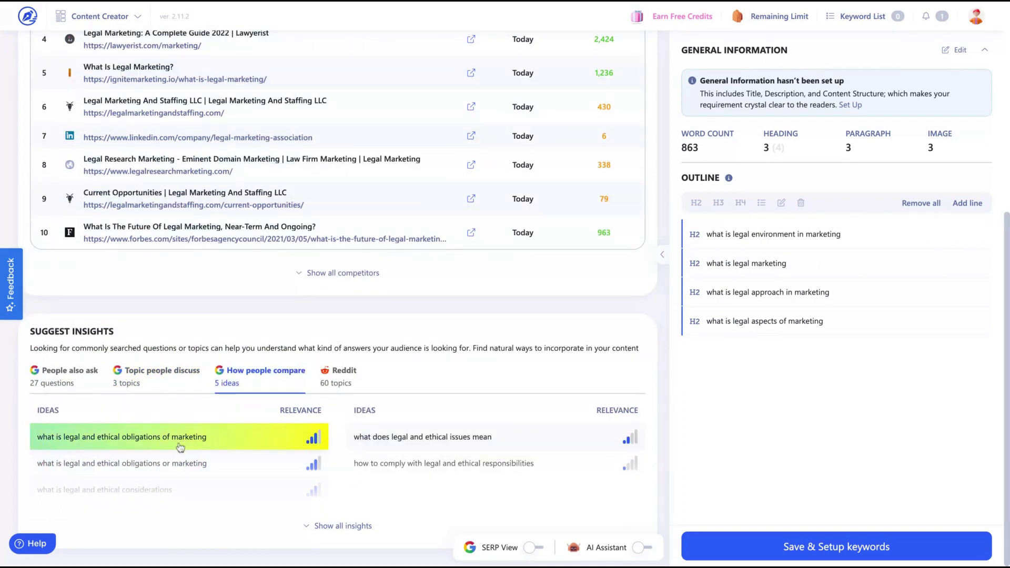
left_click(342, 382)
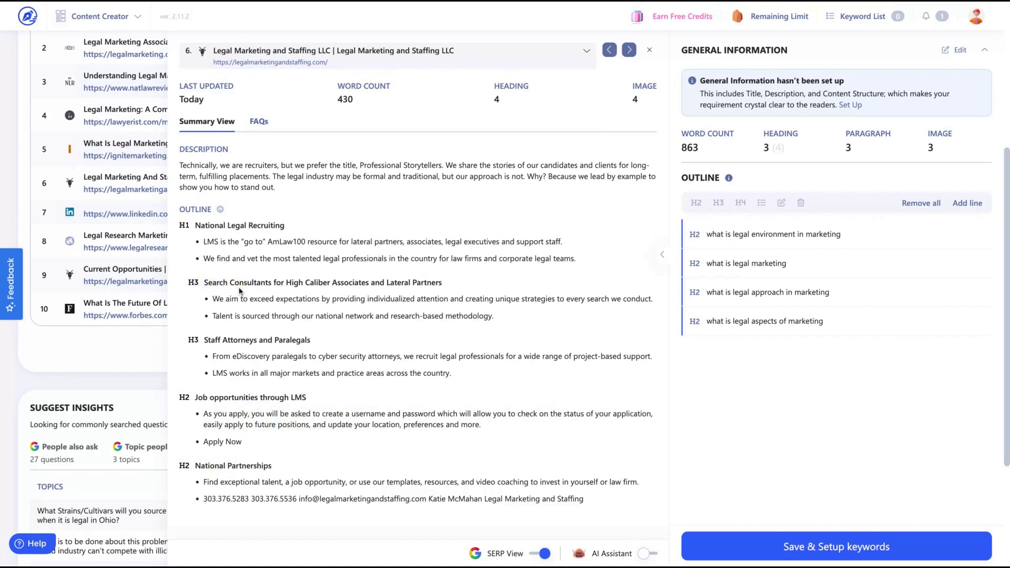
- Generate 'Explain It To a Child' rewrites of the eDiscovery paralegals sentence, then save the outline
right_click(244, 361)
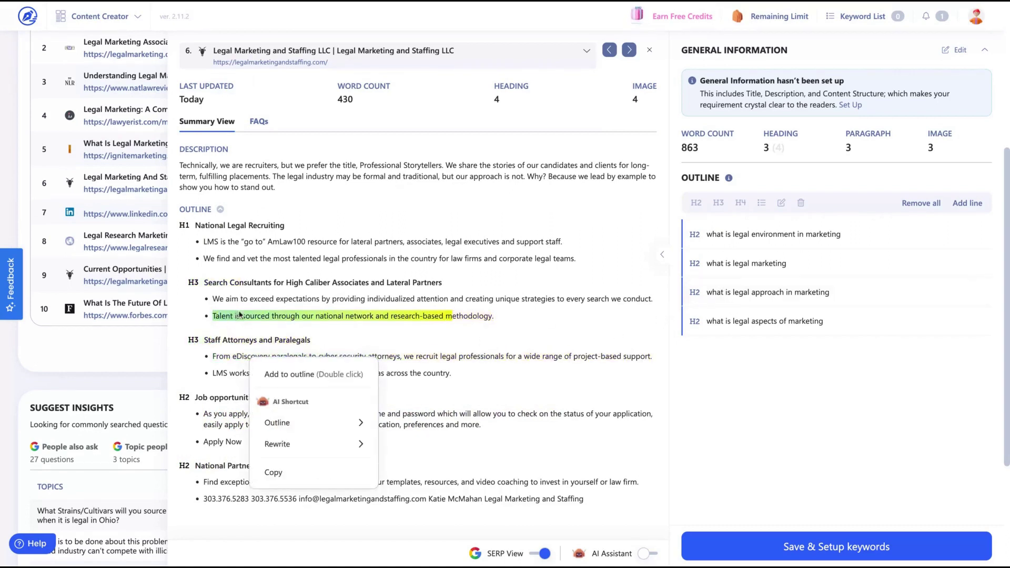
mouse_move(283, 442)
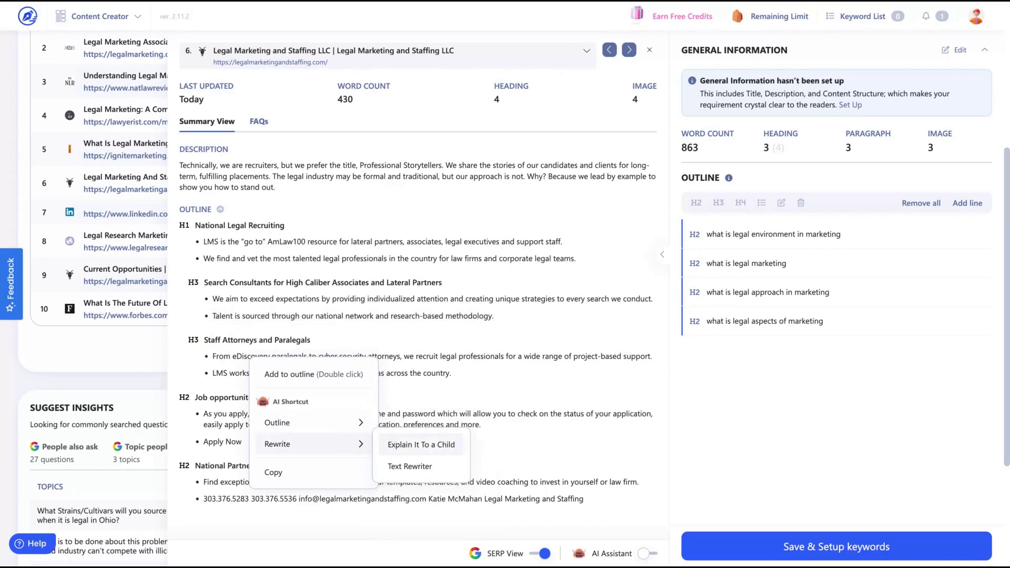
left_click(420, 444)
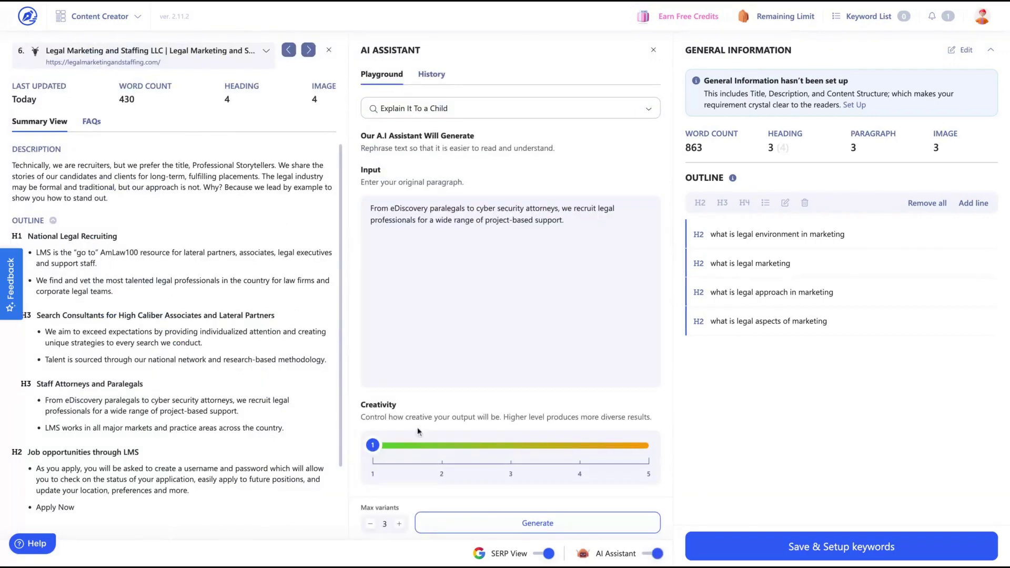
left_click(473, 522)
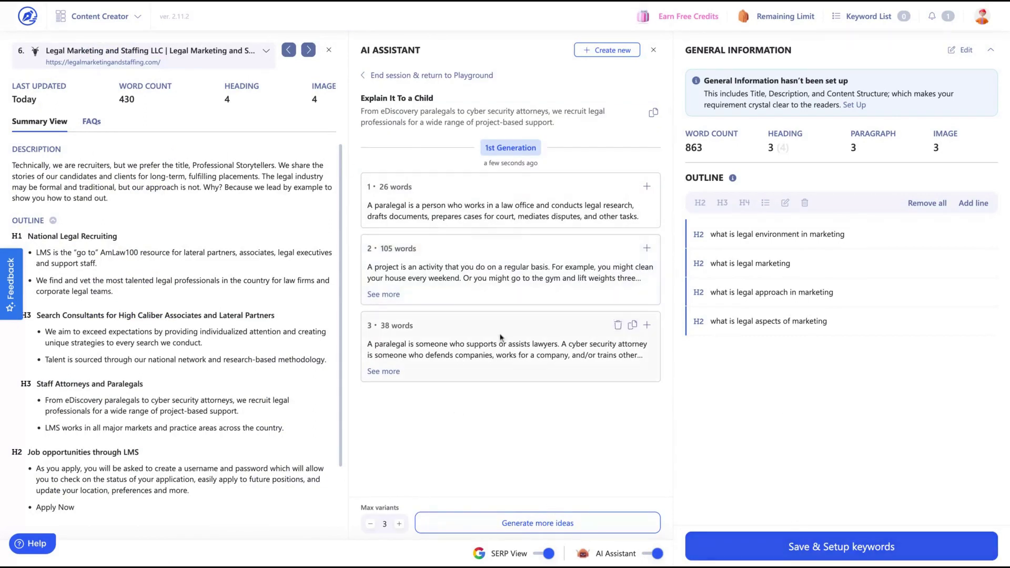
left_click(774, 550)
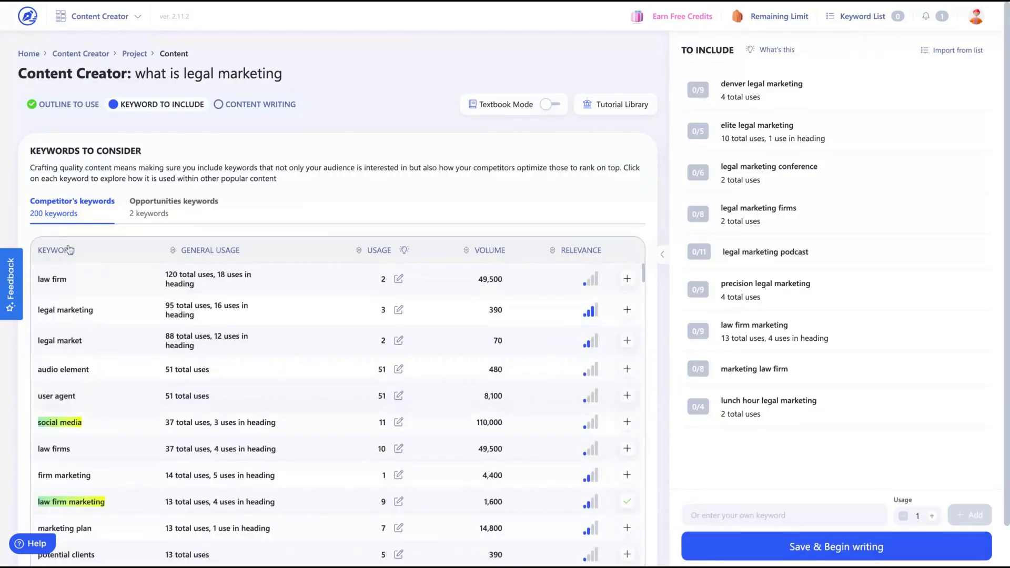
- Inspect competitor usage of legal marketing, legal market, content marketing, ideal client, practice area and digital marketing
left_click(57, 313)
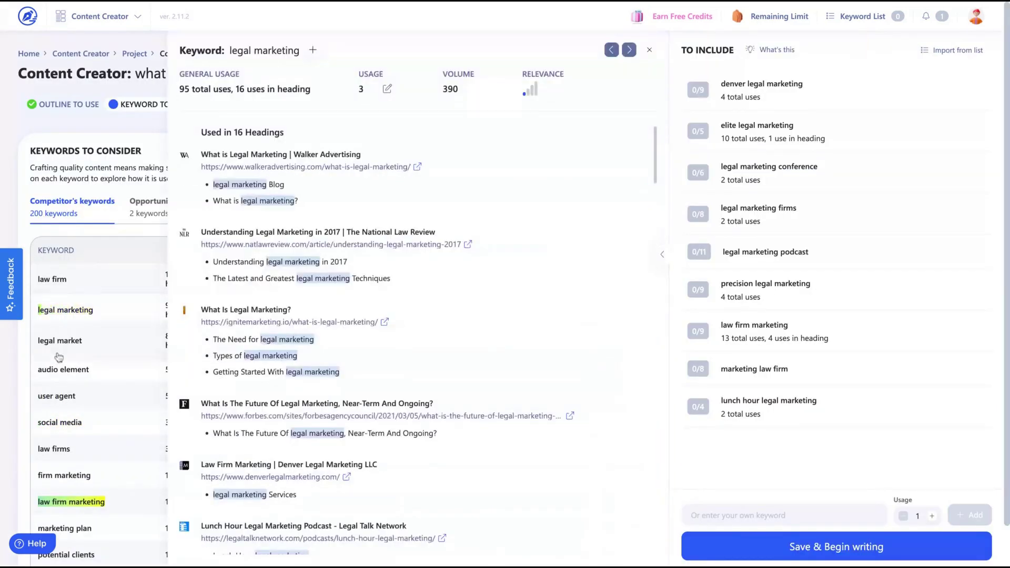
left_click(58, 343)
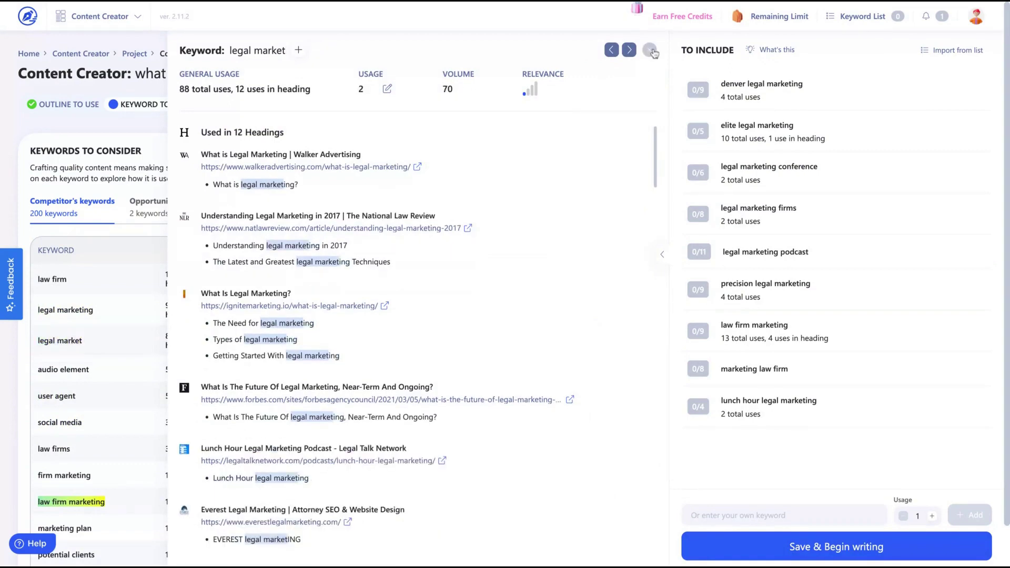
left_click(101, 315)
scroll(101, 316, "down", 10)
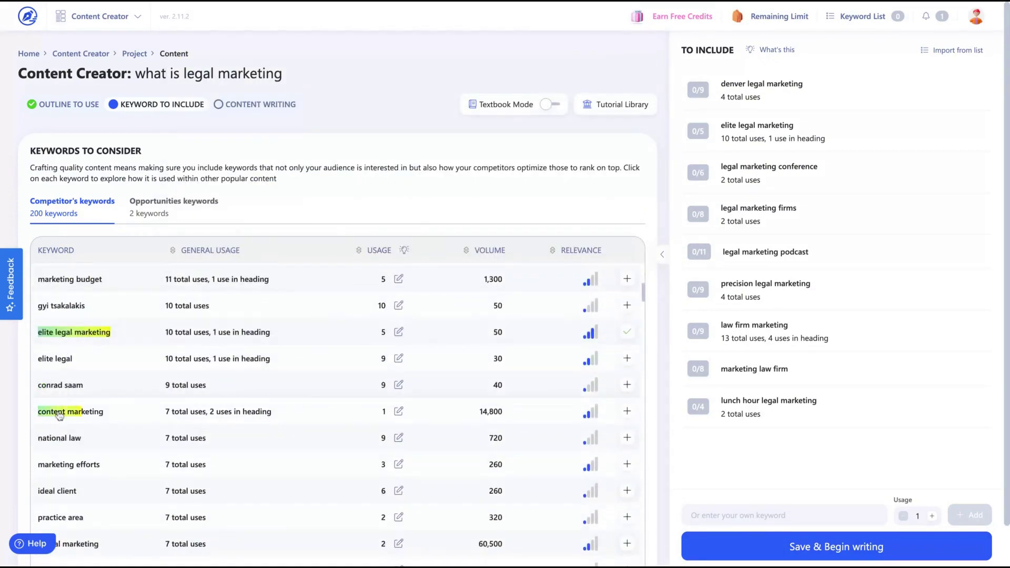
left_click(59, 415)
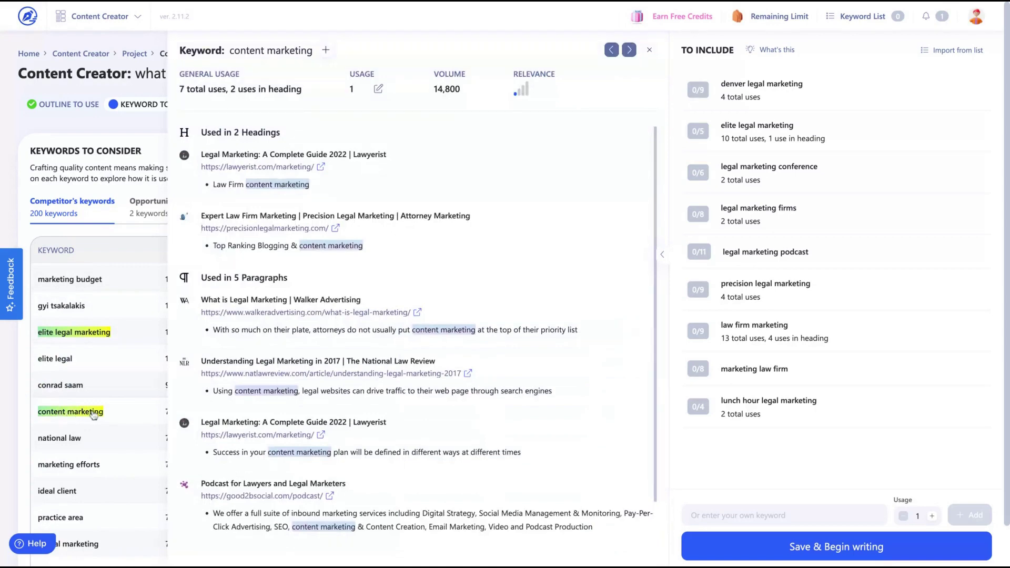
scroll(84, 421, "down", 2)
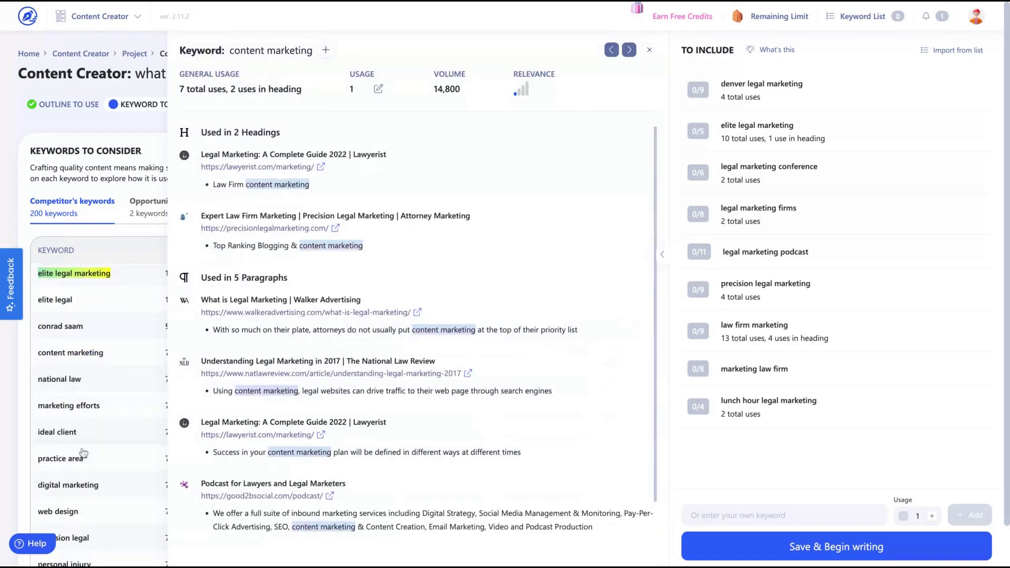
left_click(59, 434)
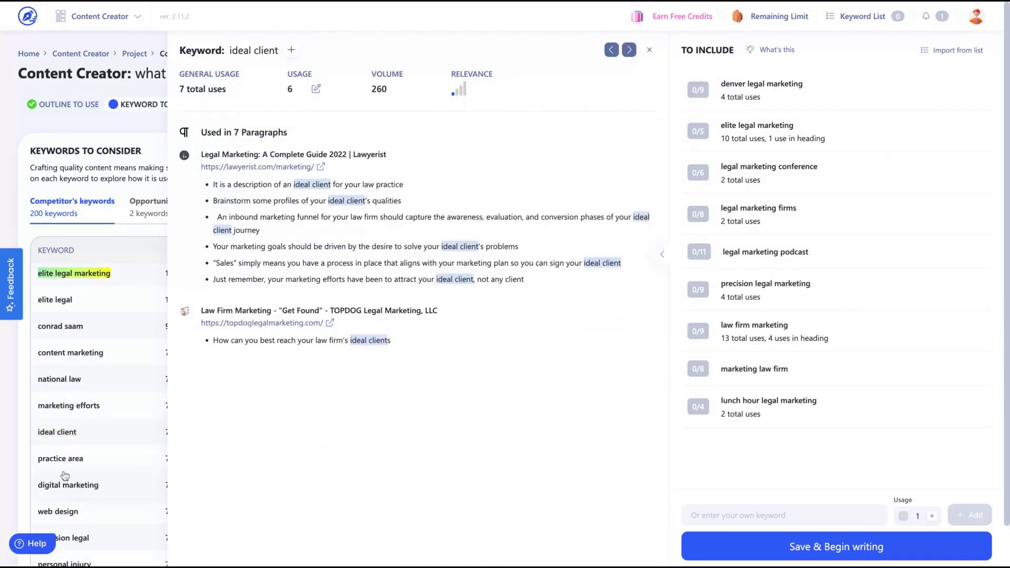
left_click(65, 462)
left_click(65, 493)
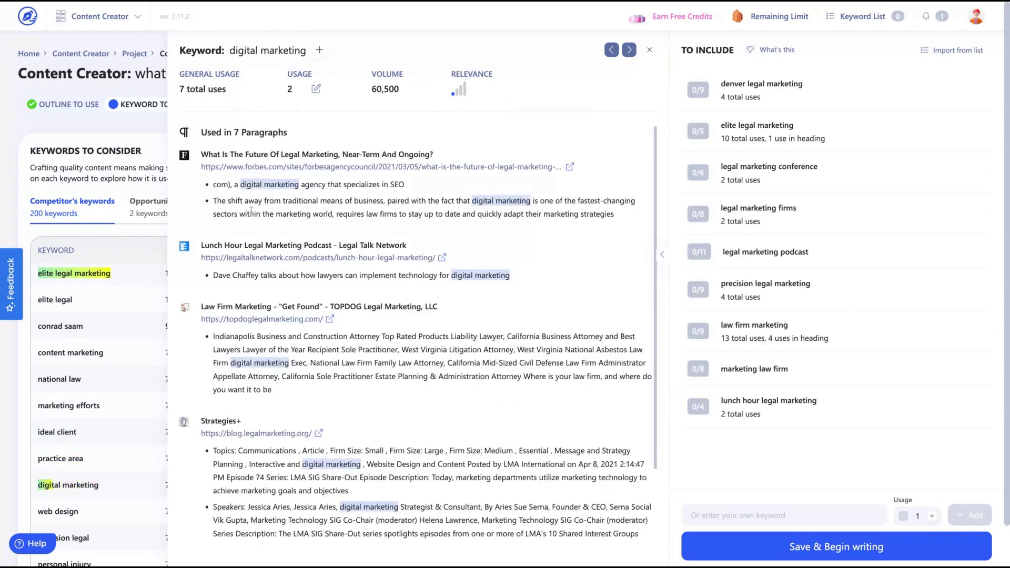
- Review where digital marketing is used in 7 paragraphs, then continue to the content writing step
triple_click(202, 134)
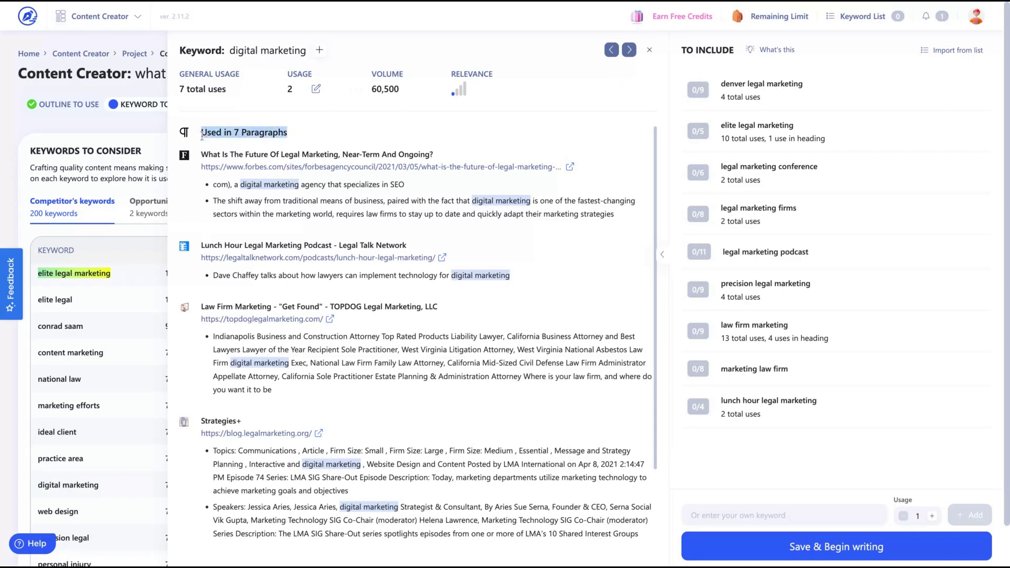
scroll(339, 357, "down", 2)
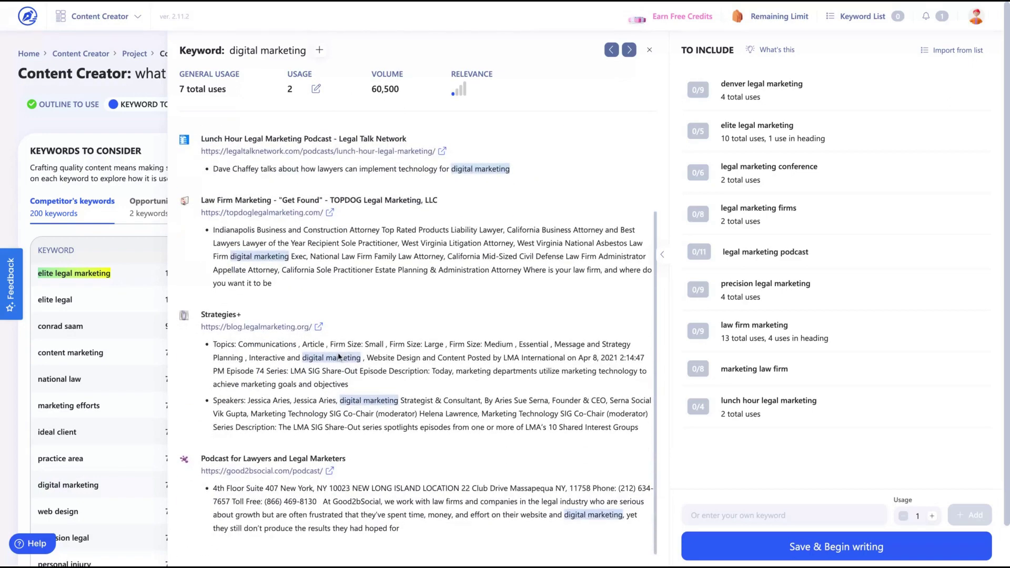
scroll(418, 333, "up", 2)
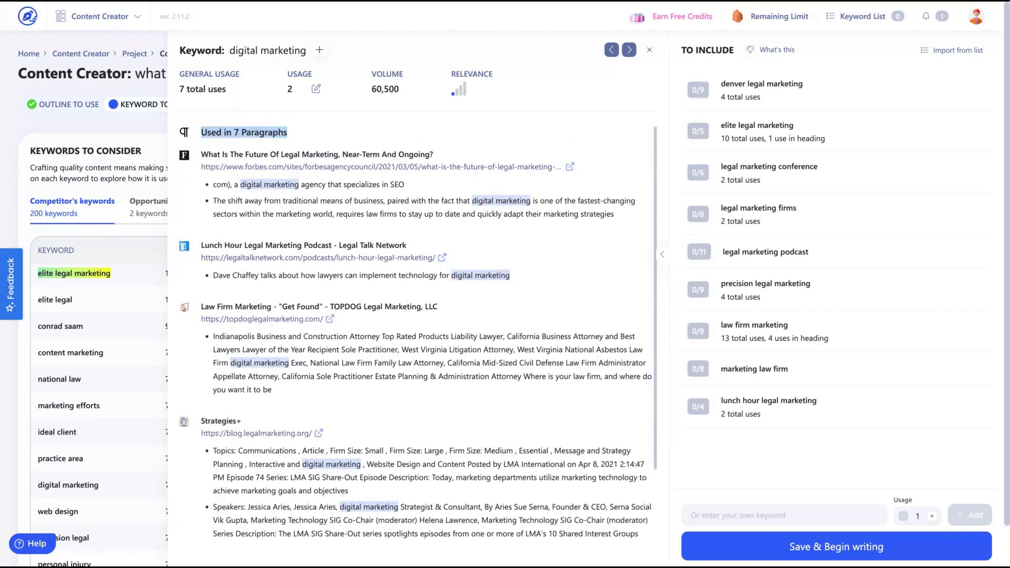
left_click(649, 50)
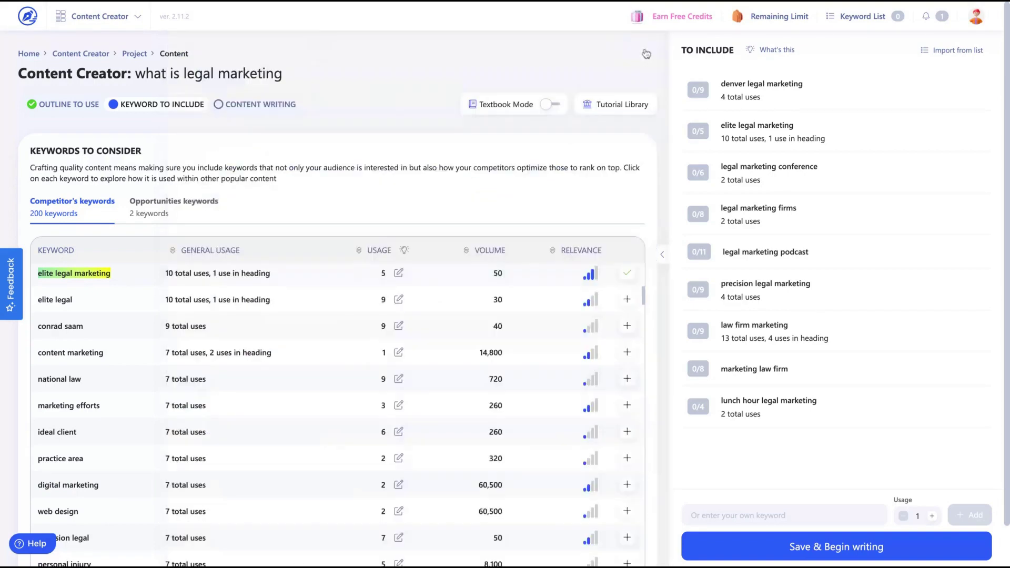
left_click(276, 103)
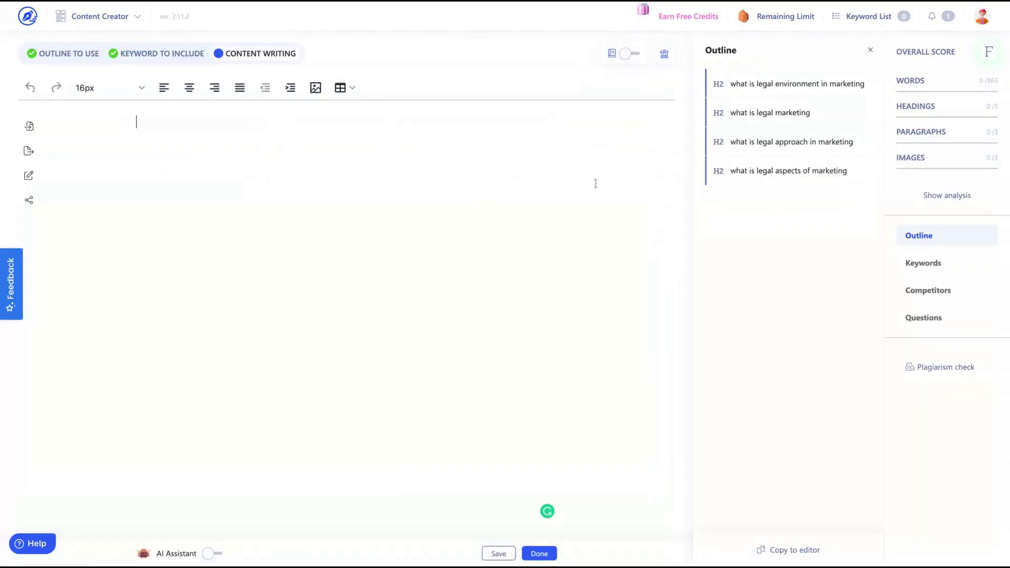
- Check the import content options, then export the content as a Docx file
left_click(29, 128)
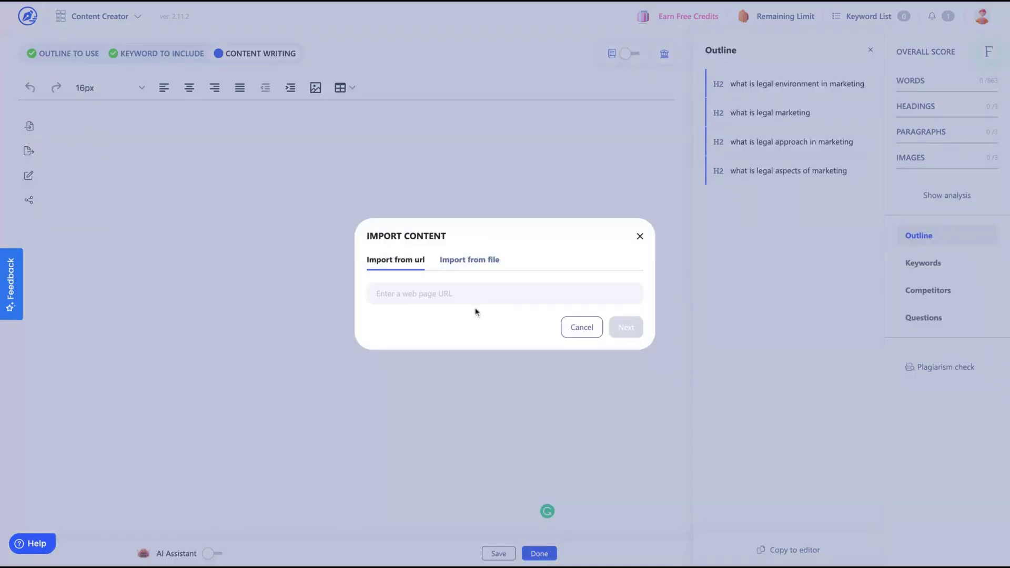
left_click(639, 236)
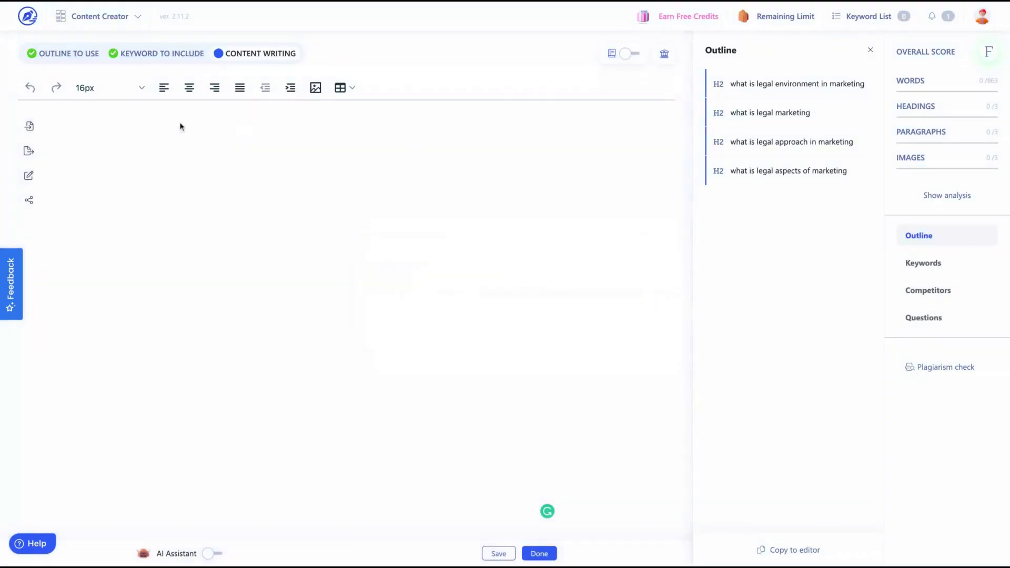
left_click(29, 151)
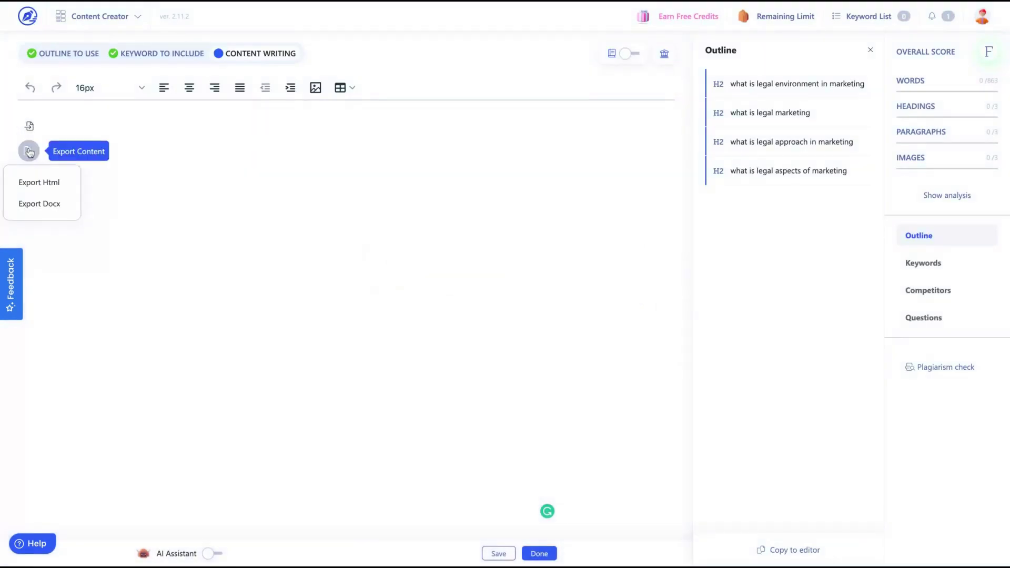
left_click(36, 210)
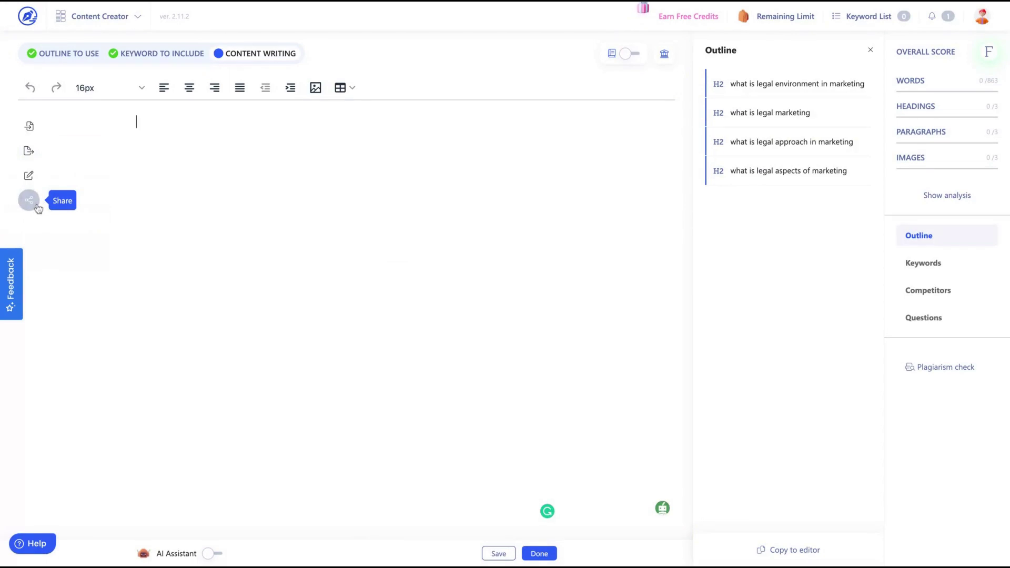
- Look at the Share and Insert Image dialogs without changes, then show the Keywords usage list
left_click(37, 208)
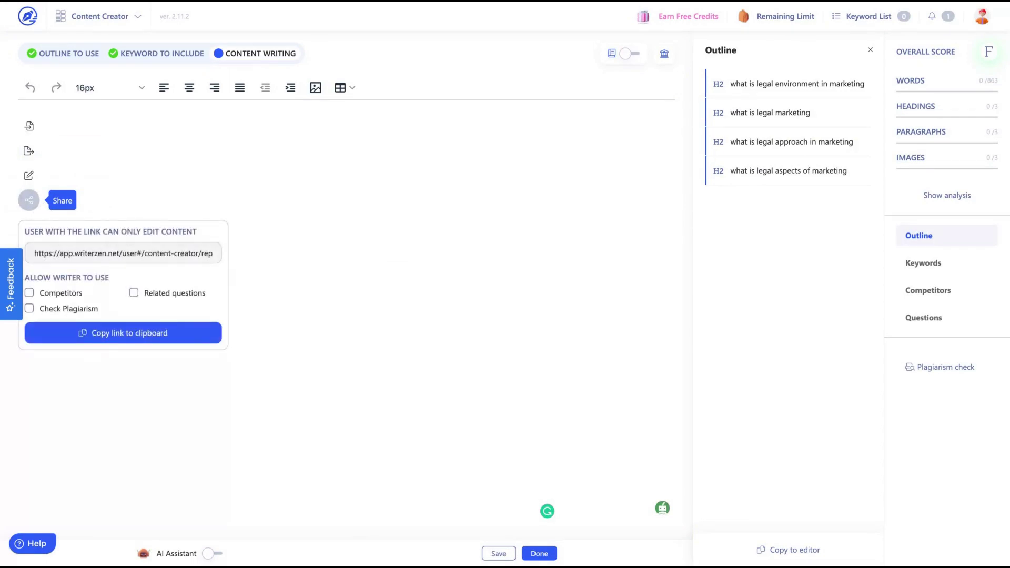
left_click(190, 164)
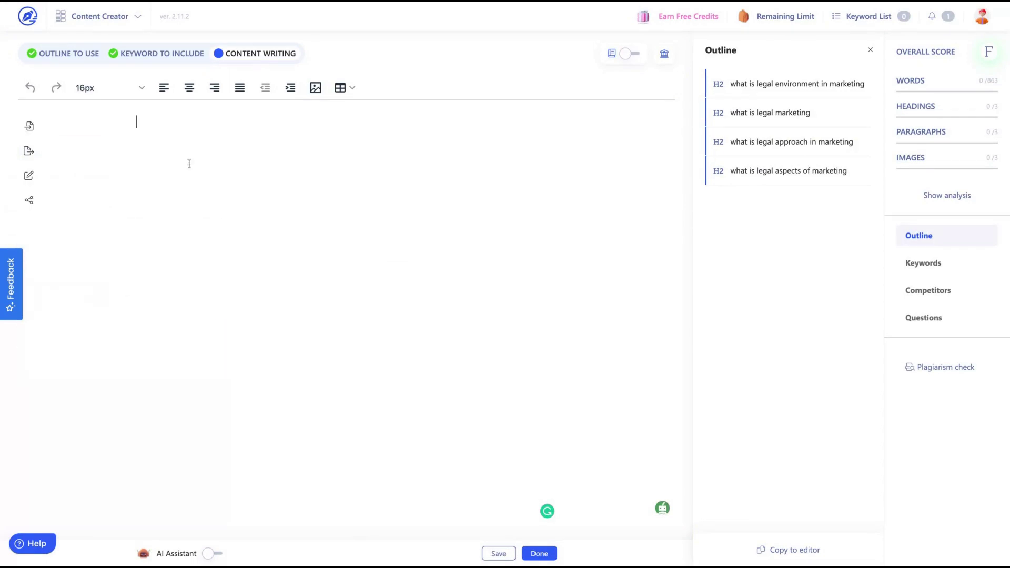
left_click(316, 92)
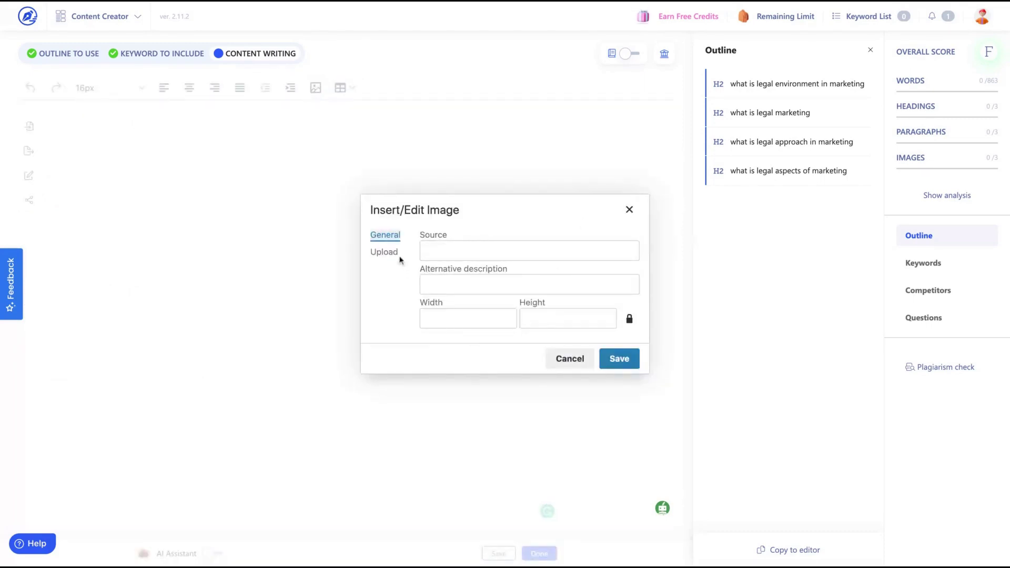
left_click(629, 210)
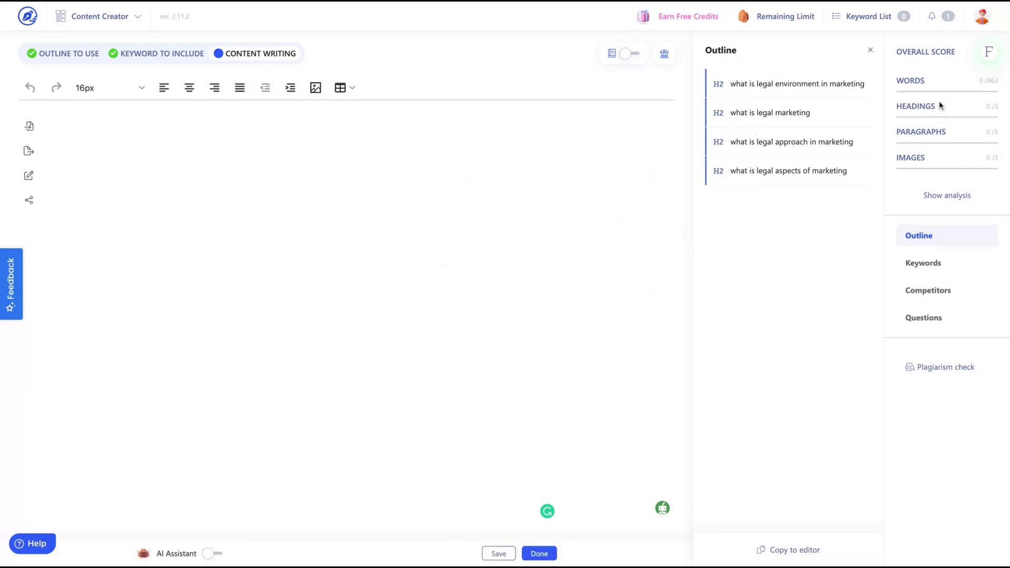
left_click(923, 263)
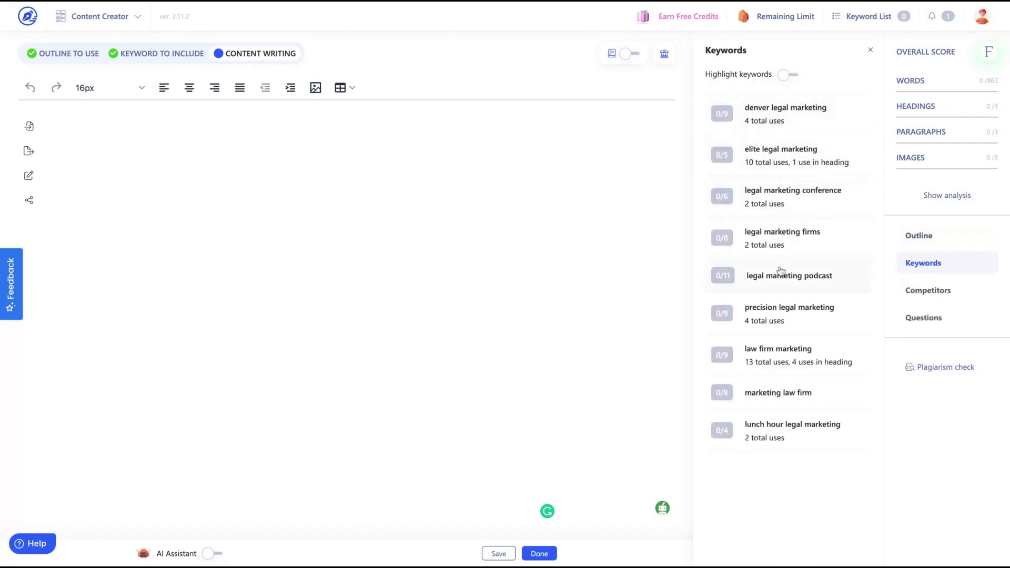
- Paste the question 'what is legal advertising' from Questions into the article and enable the AI Assistant
left_click(772, 196)
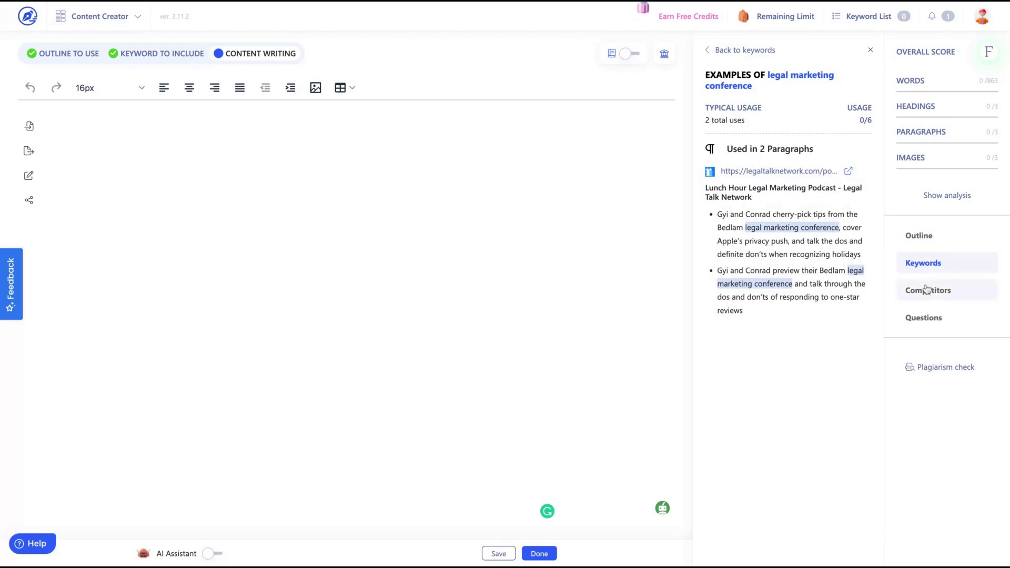
left_click(923, 317)
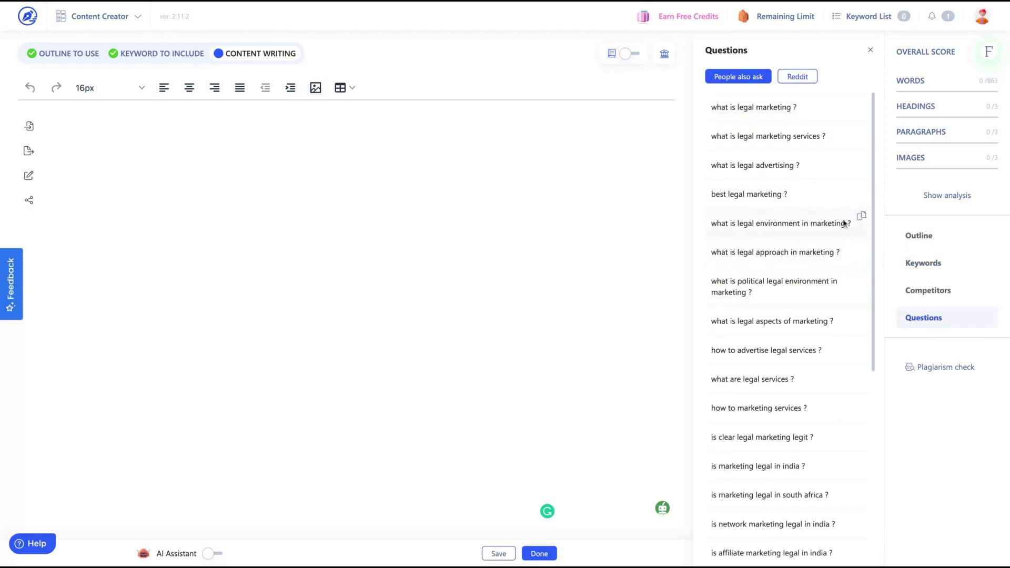
left_click(861, 159)
left_click(267, 174)
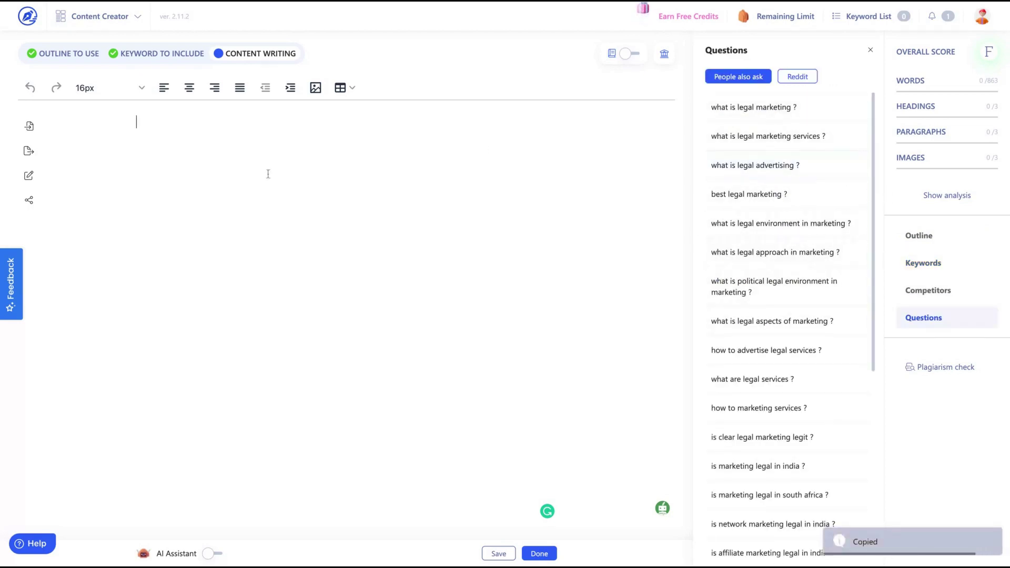
key("ctrl+v")
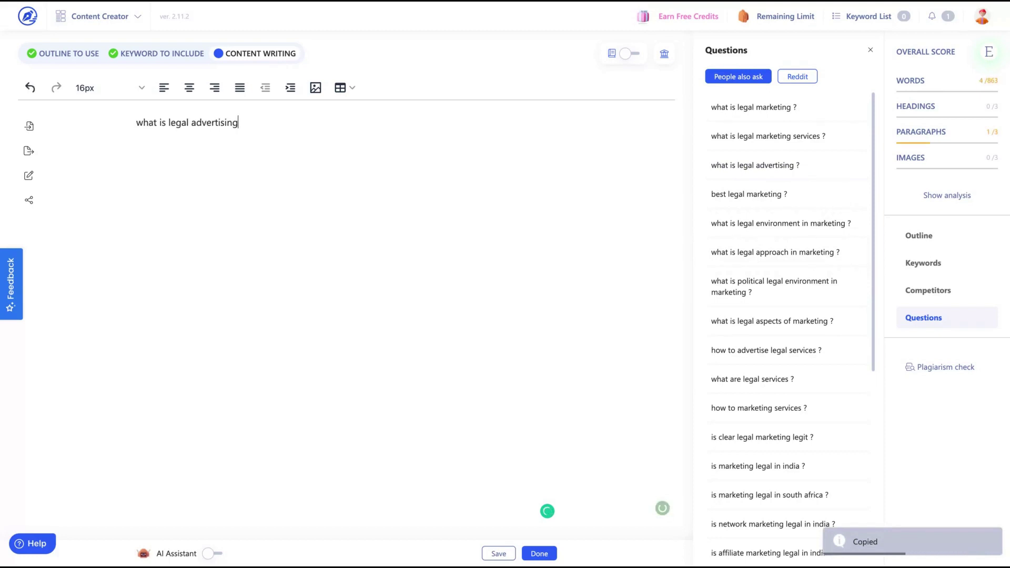
left_click(210, 553)
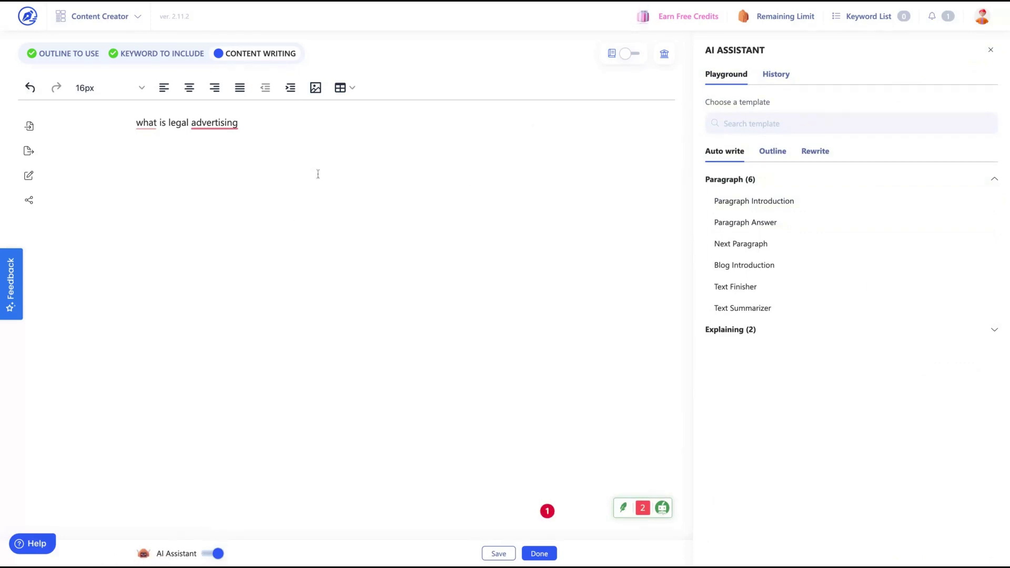
- Select the 'what is legal advertising' line and browse the AI Shortcut menus to Auto write > Paragraph
triple_click(251, 127)
left_click(316, 150)
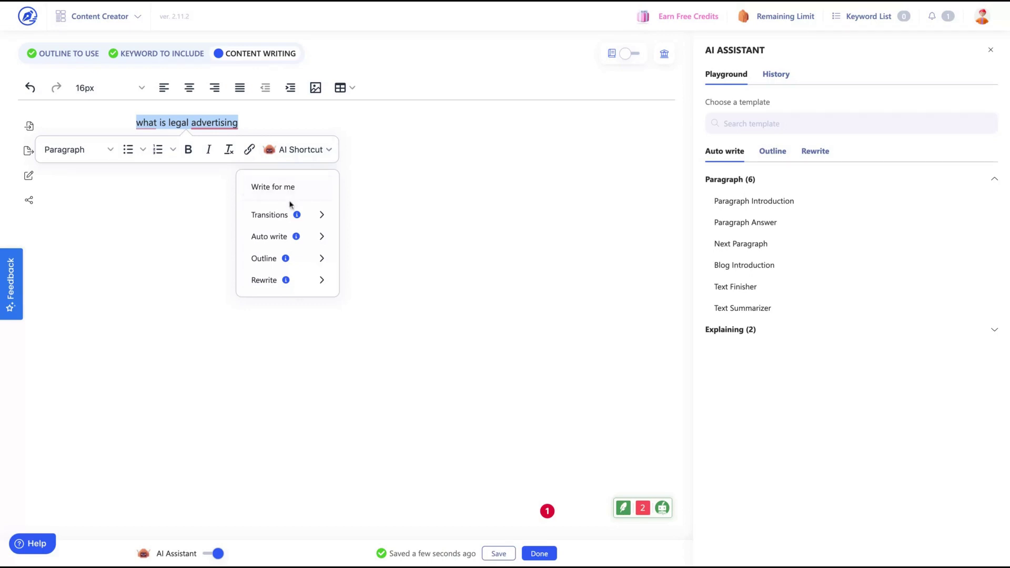
mouse_move(316, 223)
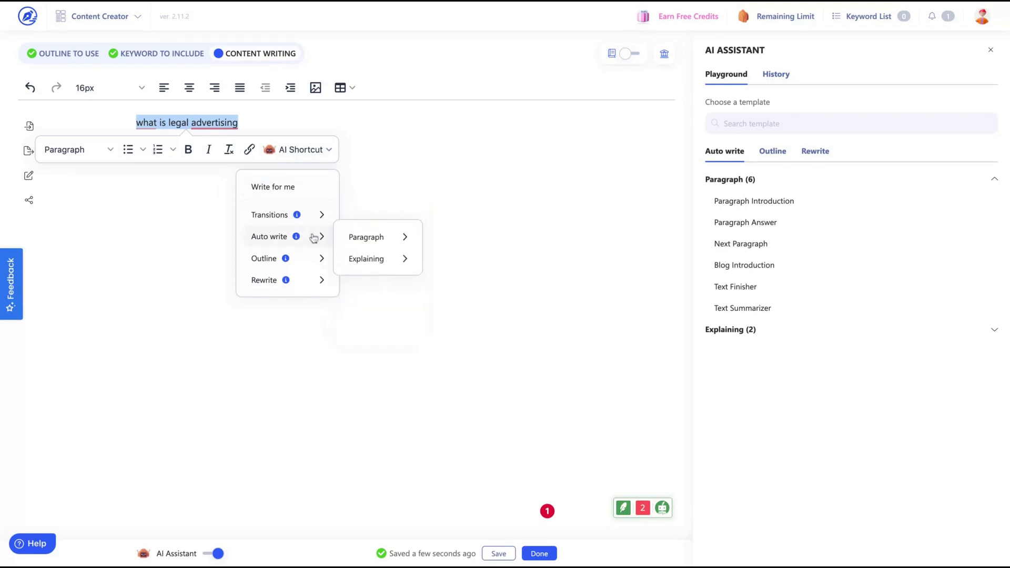
mouse_move(305, 282)
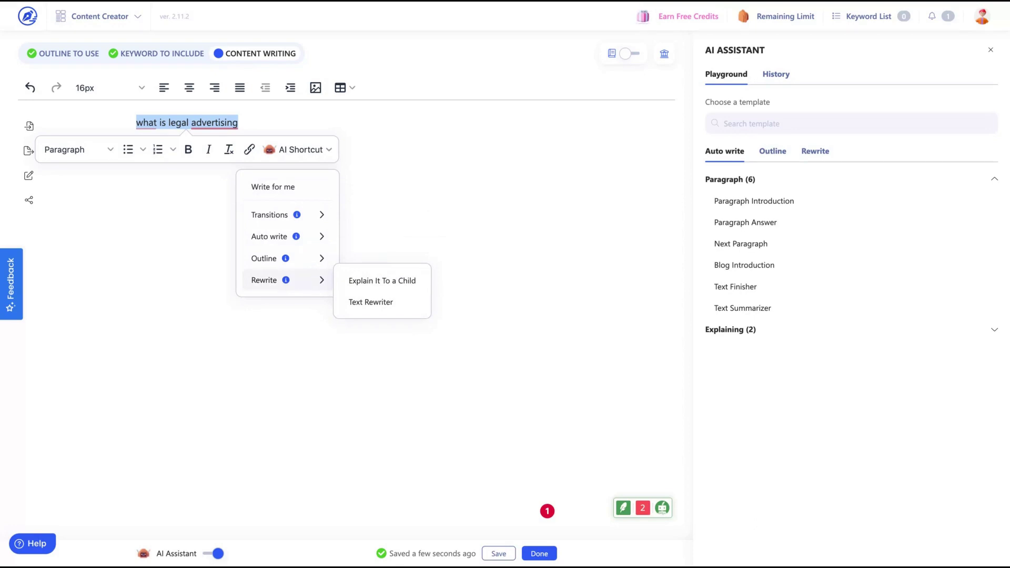
mouse_move(303, 261)
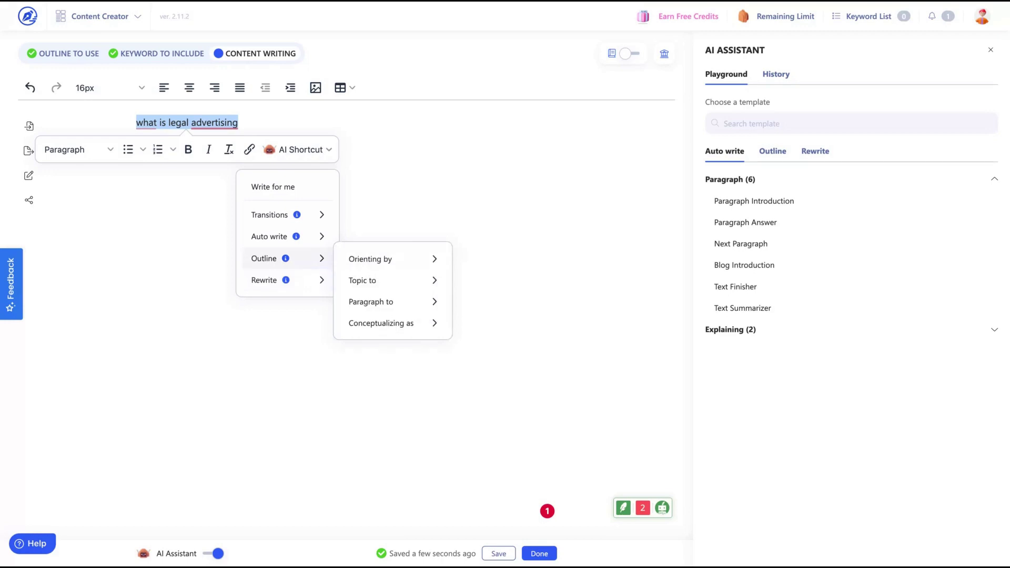
mouse_move(344, 238)
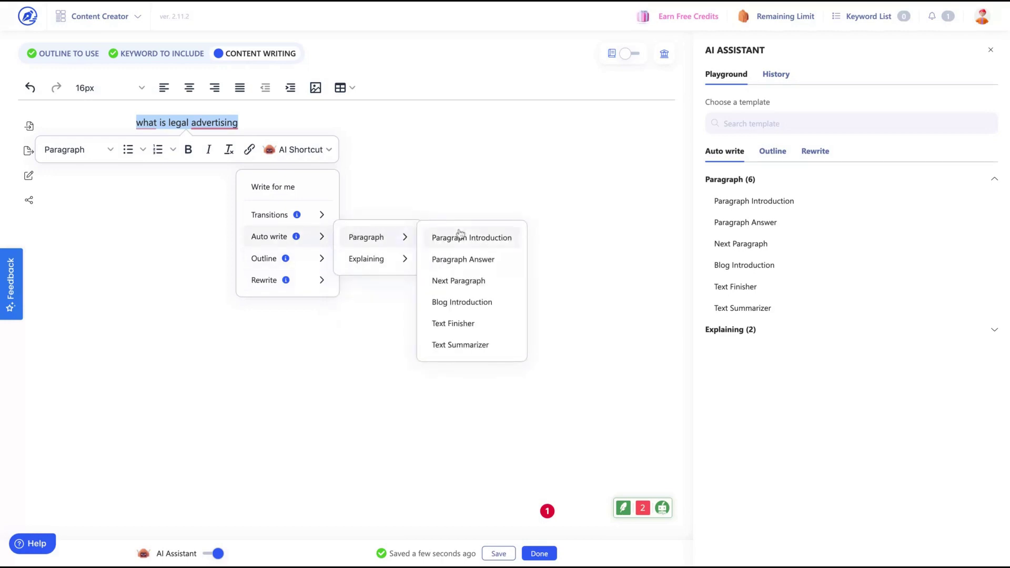
mouse_move(359, 256)
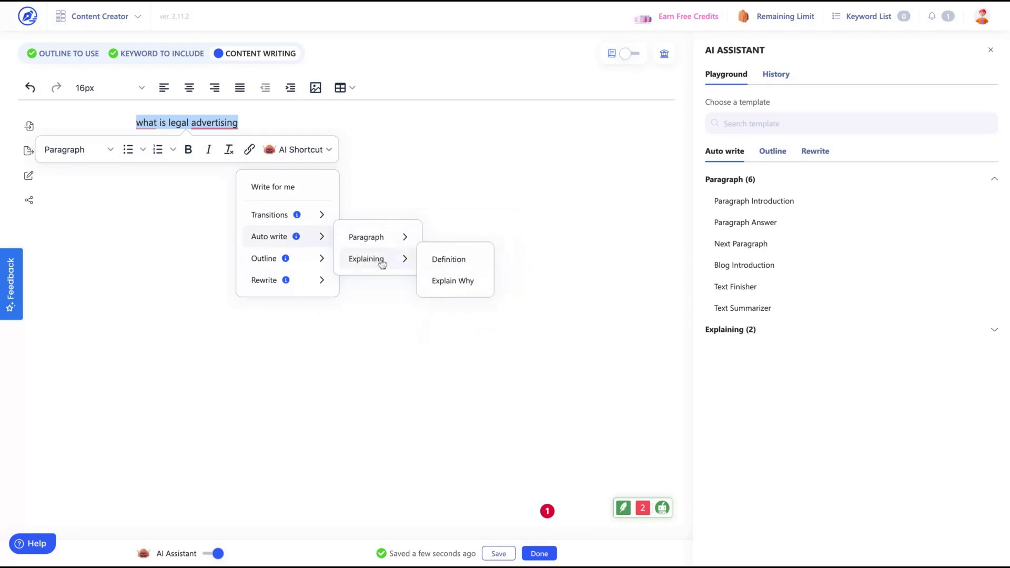
mouse_move(266, 215)
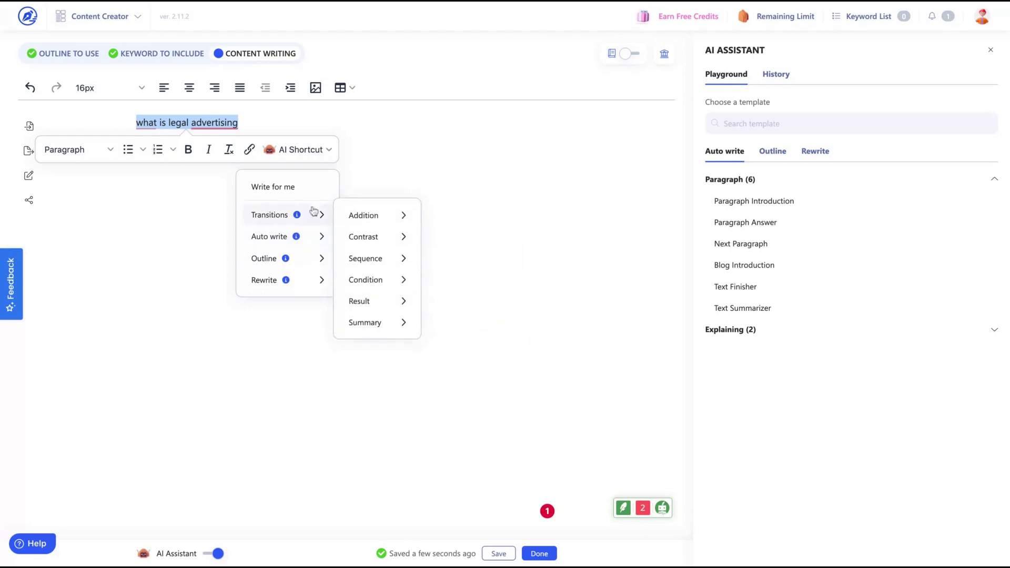
mouse_move(379, 218)
mouse_move(273, 236)
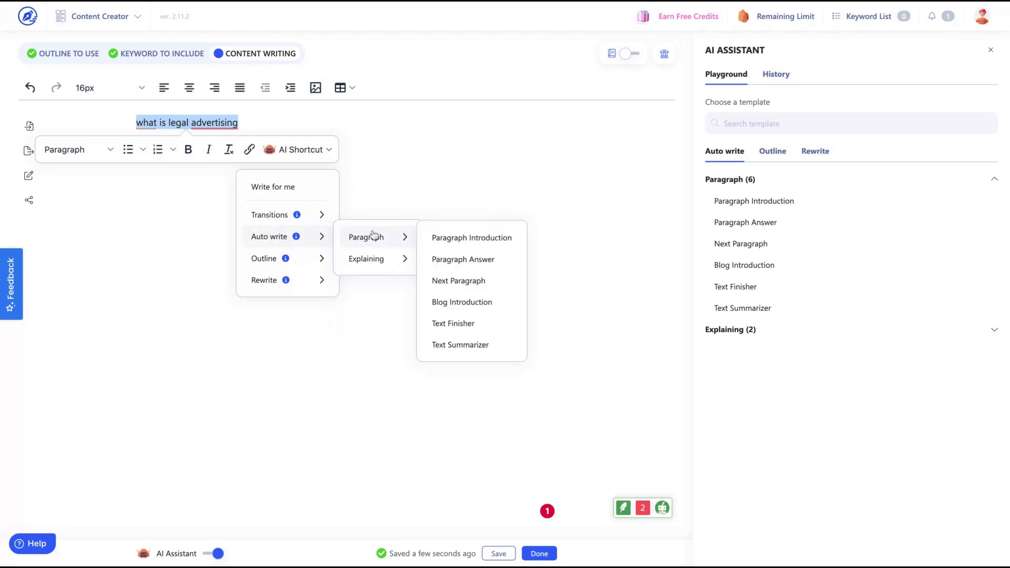
- Generate introduction paragraphs and paste the 39-word second variant beneath the question
left_click(460, 240)
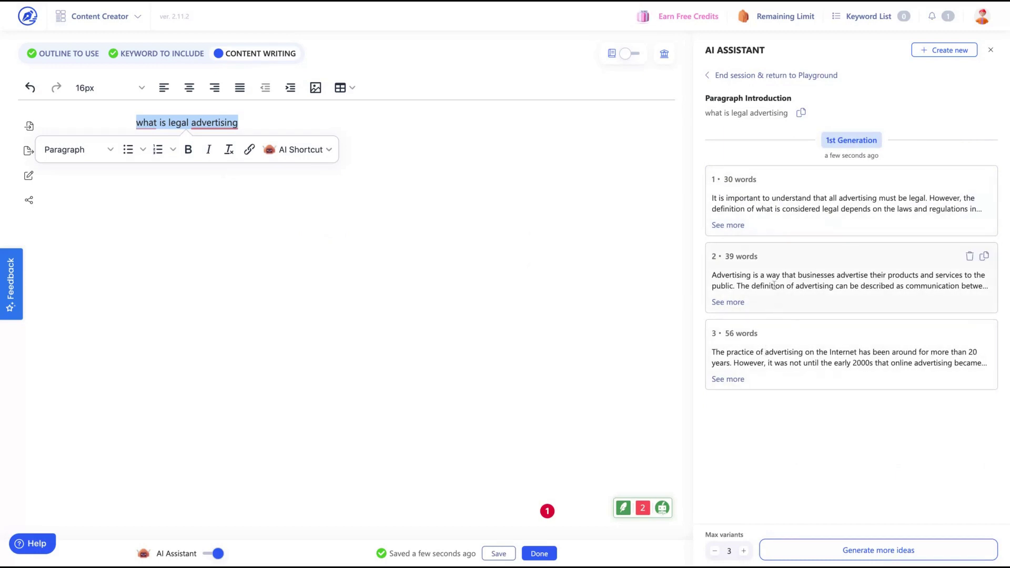
left_click(727, 303)
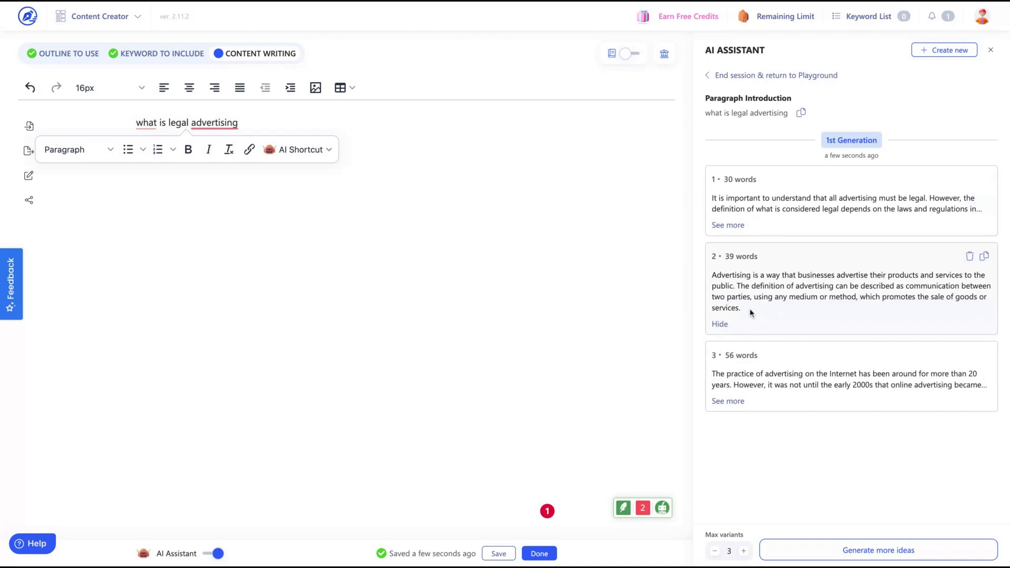
left_click_drag(749, 310, 712, 274)
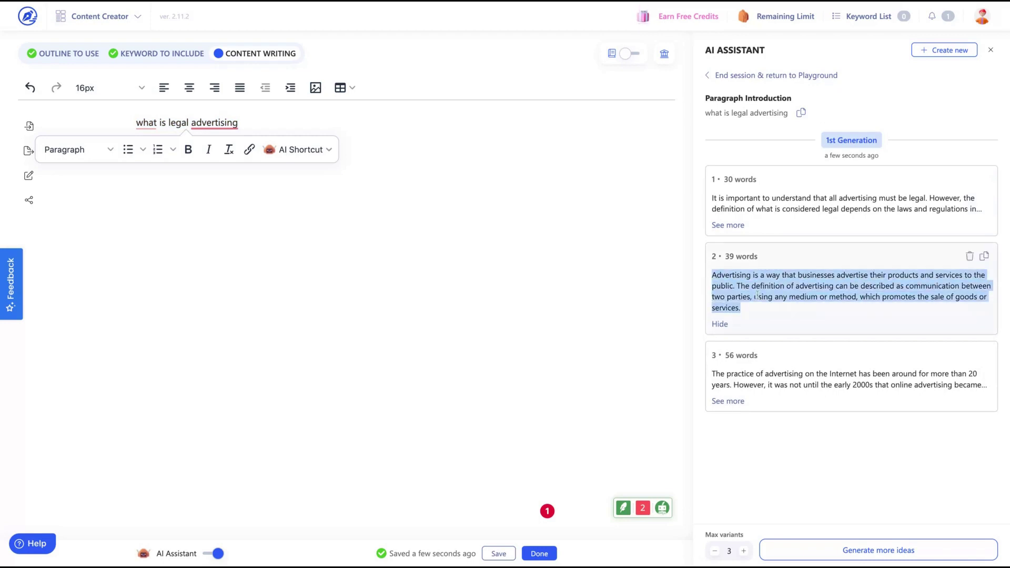
left_click(792, 287)
left_click(984, 257)
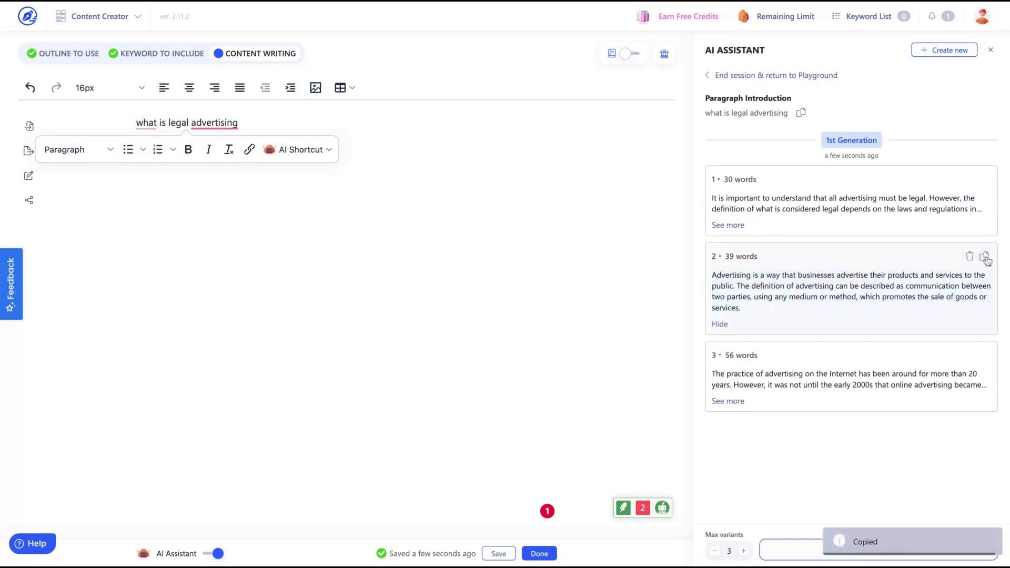
key("ctrl+v")
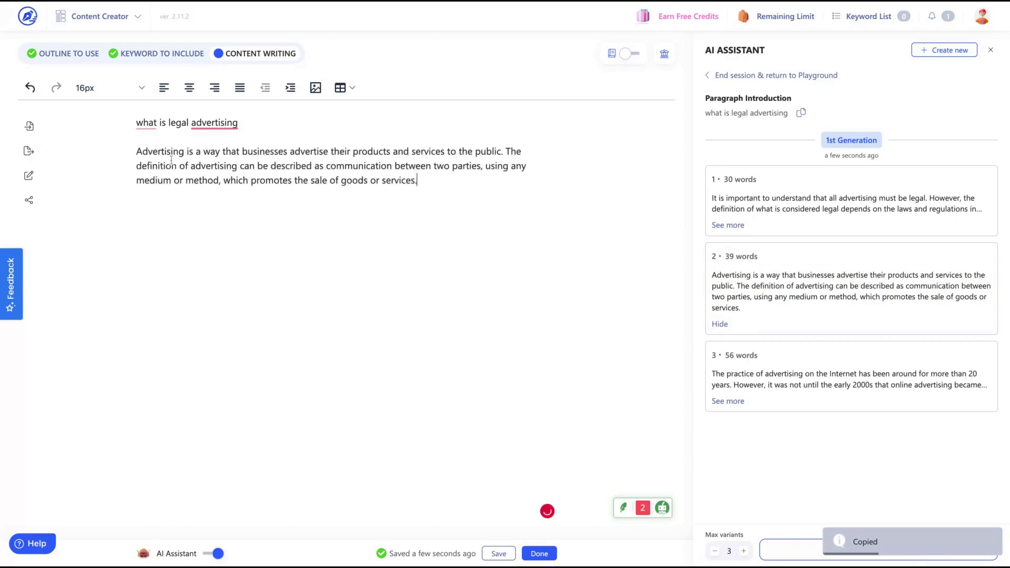